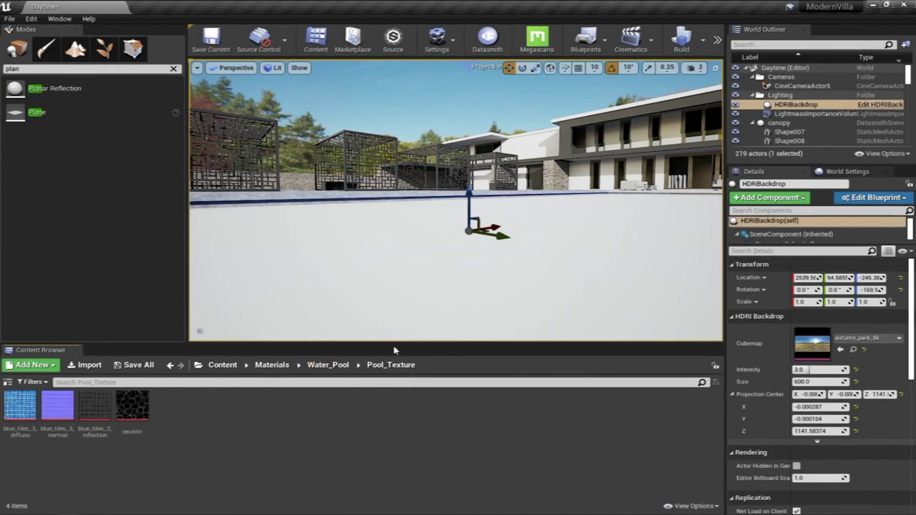
Examine the empty pool surfaces and the blue_tiles_3_diffuse tile texture at full size.
right_click_drag(455, 200, 431, 183)
key("s")
right_click_drag(488, 216, 448, 210)
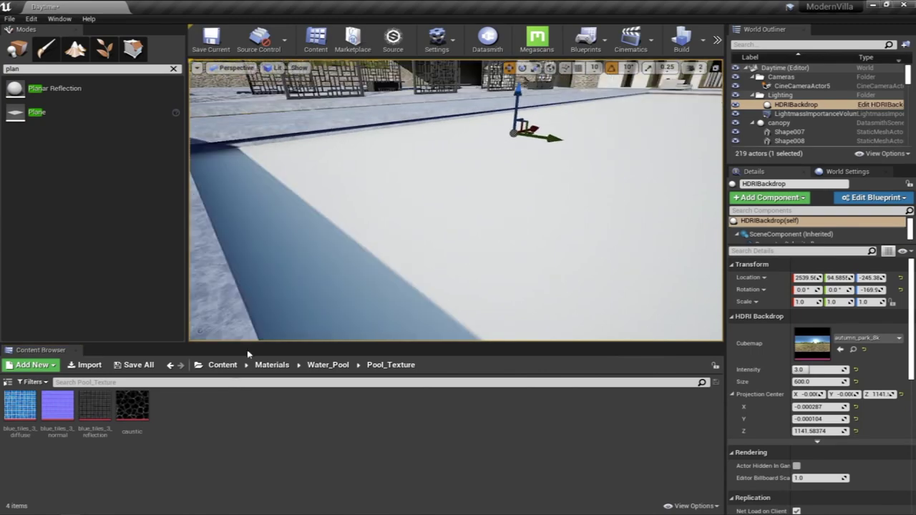
double_click(20, 409)
double_click(409, 92)
scroll(386, 215, "down", 3)
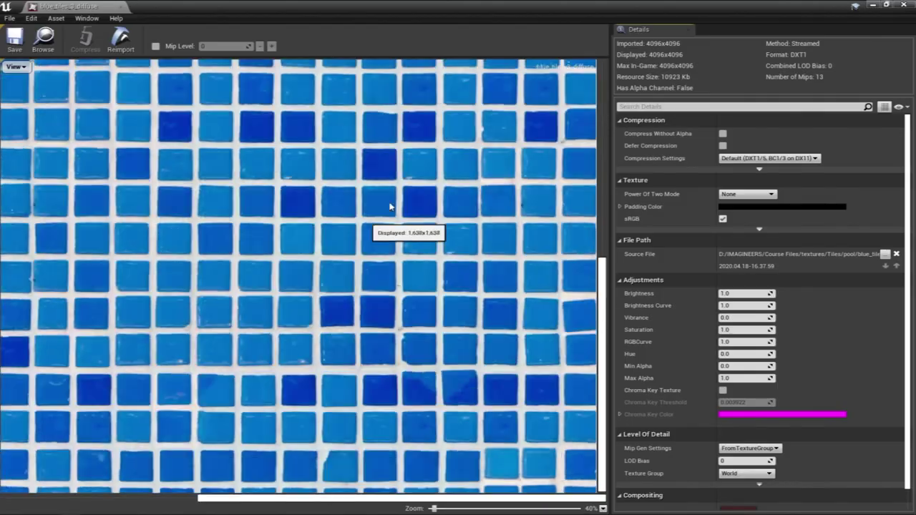
left_click(908, 3)
Apply the blue_tiles_3_diffuse texture to the pool's inner surface as a new material and open that material for editing.
right_click_drag(503, 198, 503, 198)
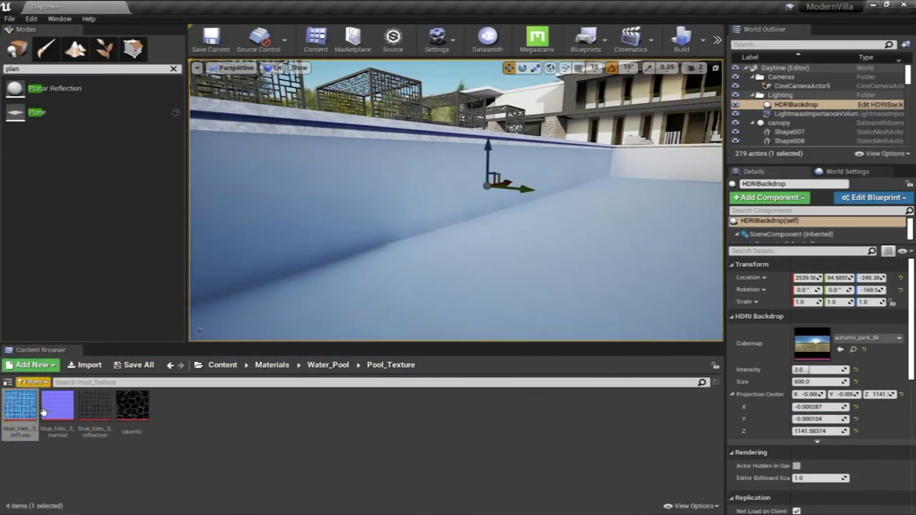
left_click_drag(25, 412, 317, 219)
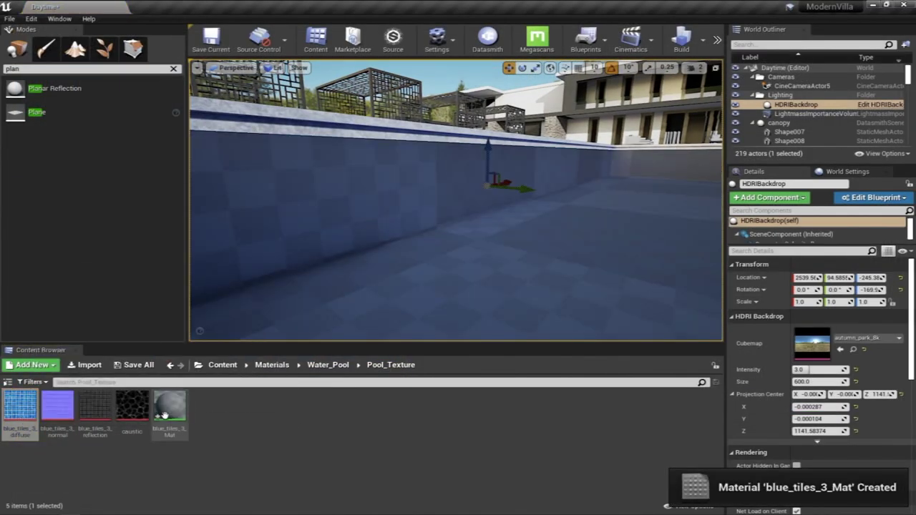
double_click(172, 407)
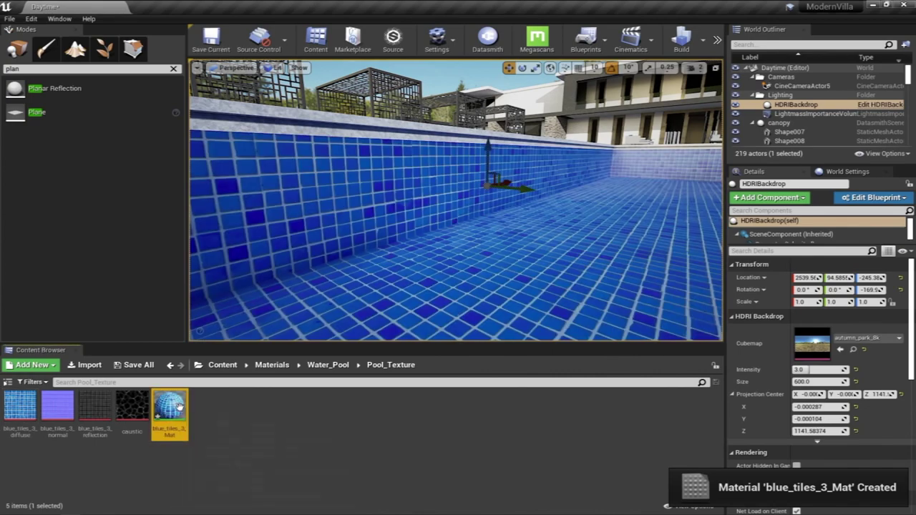
scroll(527, 209, "down", 4)
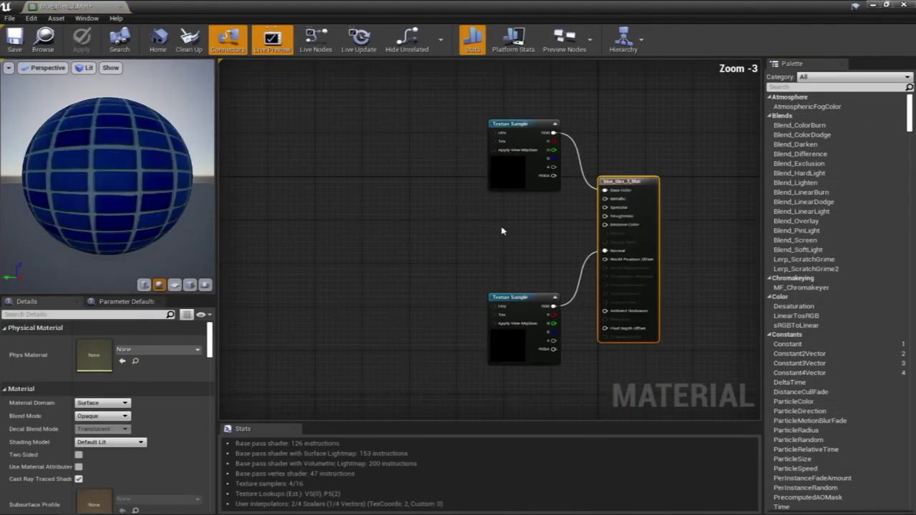
Move the two texture samples to make room, and add a TexCoord node and two scalar parameters named U and V.
left_click_drag(608, 285, 576, 284)
left_click_drag(609, 112, 572, 114)
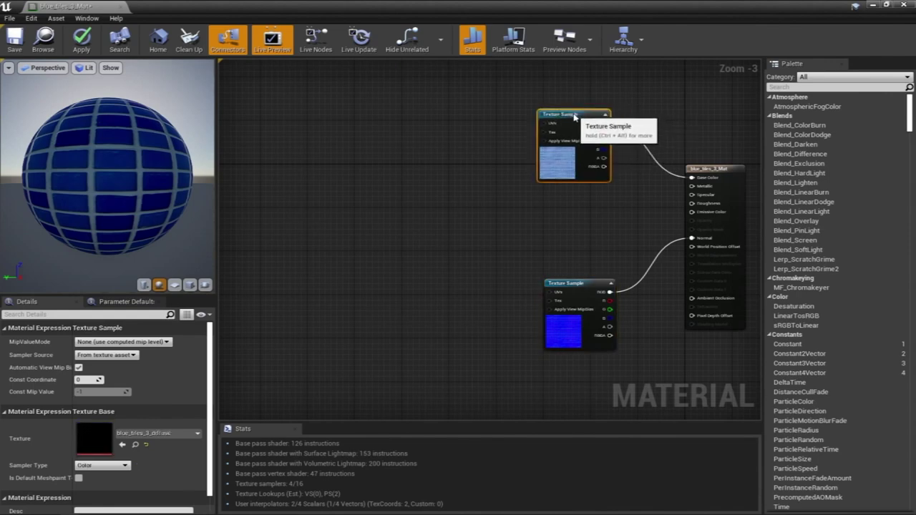
left_click(284, 143)
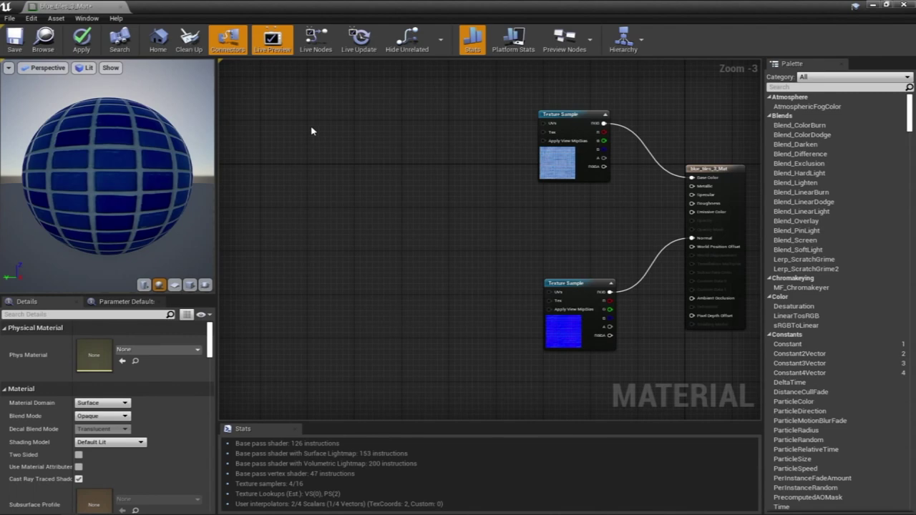
left_click(304, 120)
left_click(329, 195)
left_click(331, 192)
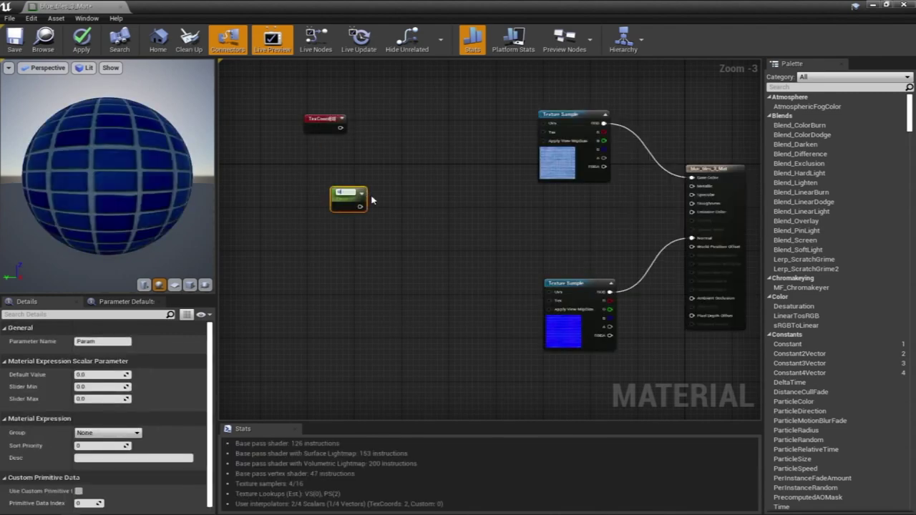
left_click(324, 289)
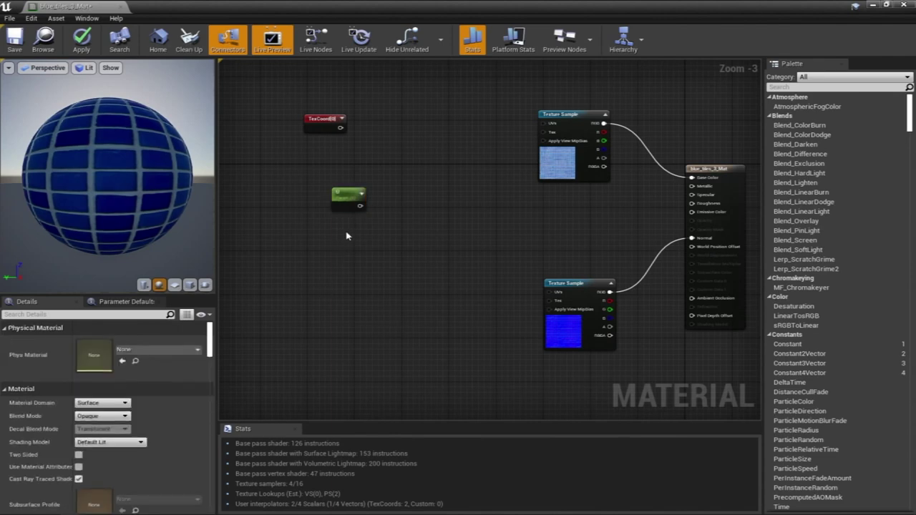
left_click(346, 236)
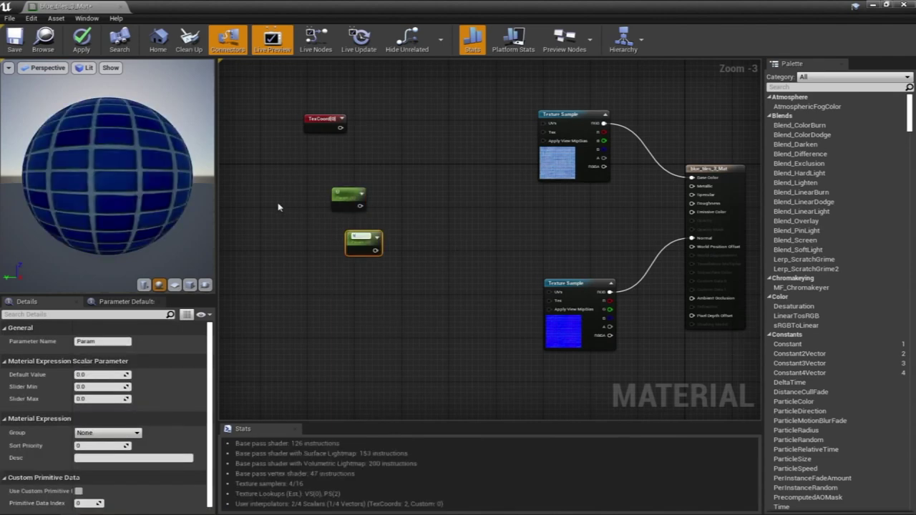
left_click_drag(348, 242, 334, 236)
Add an AppendVector node and connect the U and V parameters to its A and B inputs.
right_click(440, 183)
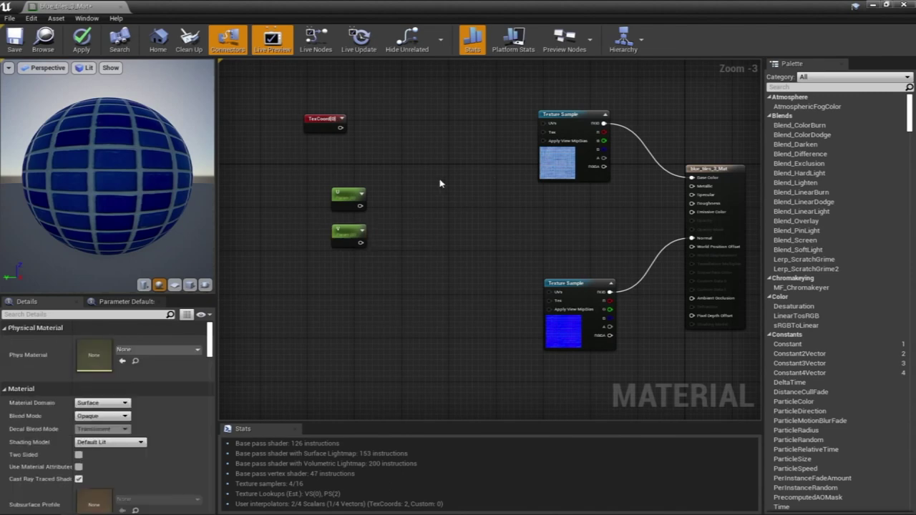
type("appe")
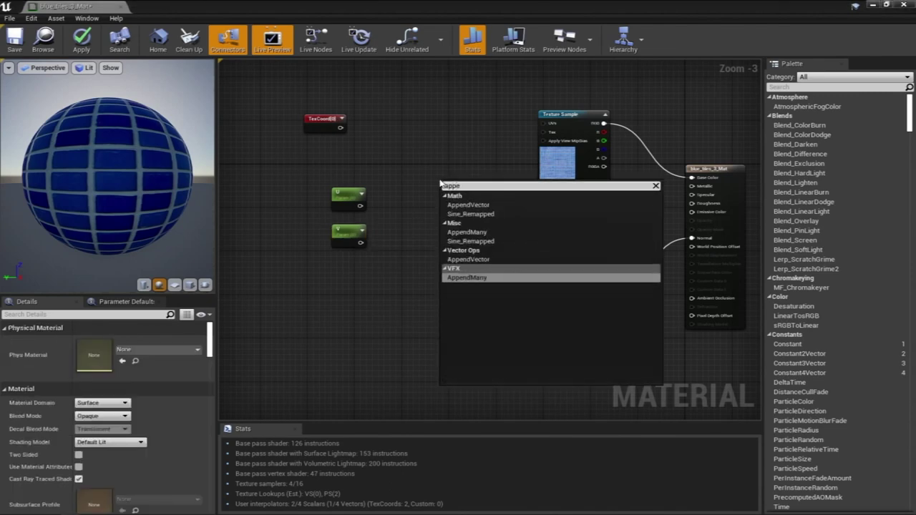
key("Up")
key("Up")
key("Up")
key("Up")
key("Up")
key("Return")
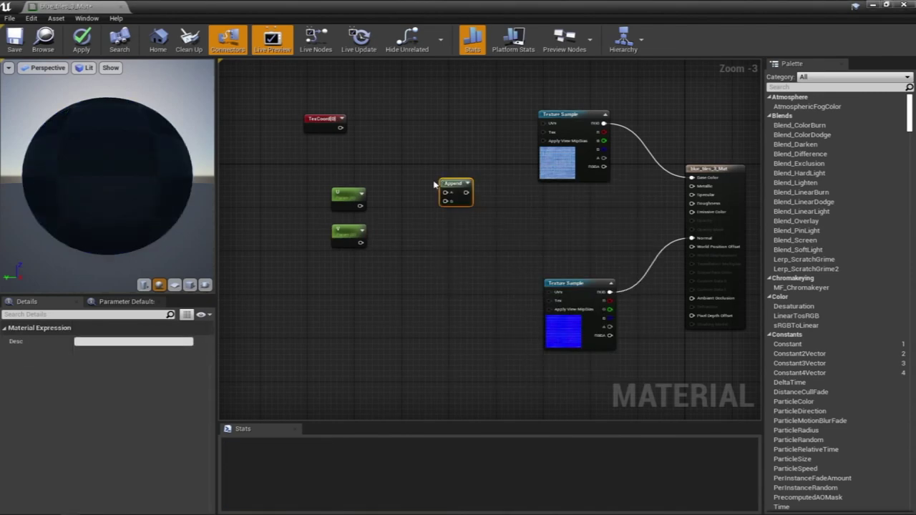
left_click_drag(362, 208, 364, 244)
Multiply the Append output by the TexCoord node and feed the product into the UVs of both texture samples.
left_click_drag(448, 183, 470, 171)
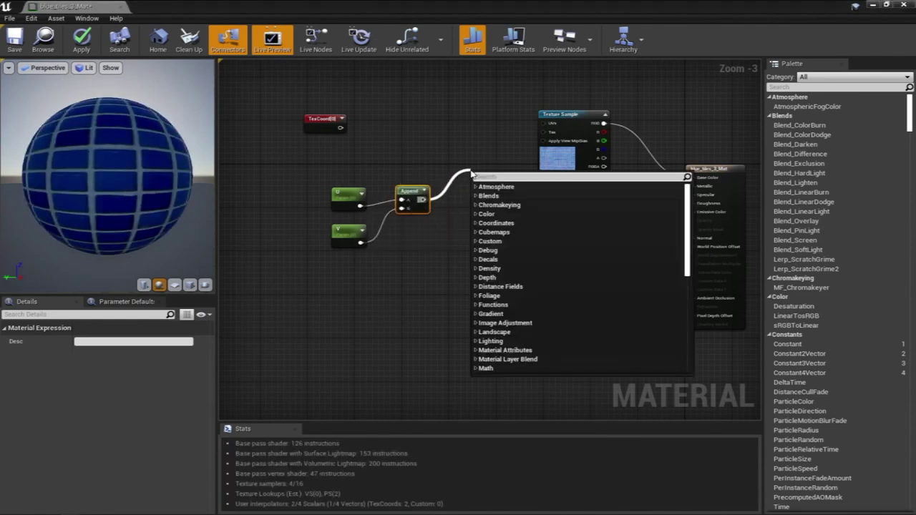
type("multiply")
key("Return")
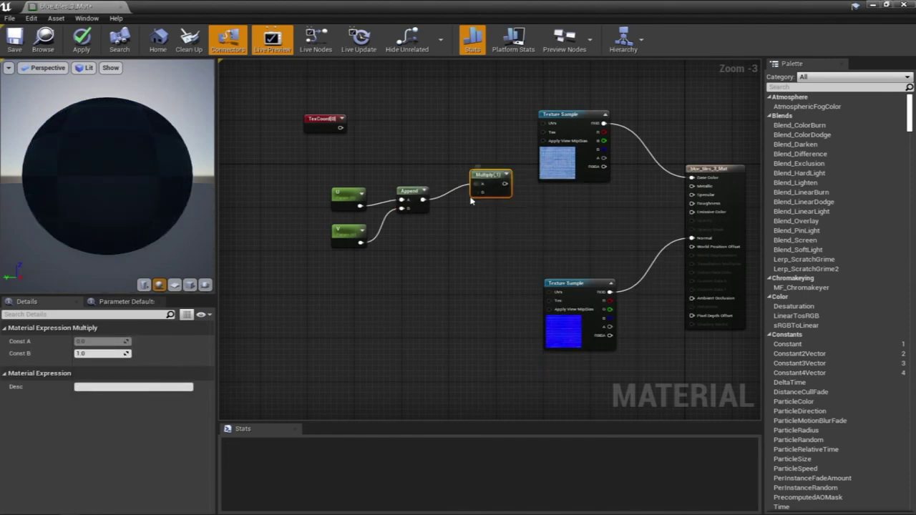
left_click_drag(475, 185, 340, 128)
left_click(470, 200)
left_click_drag(483, 173, 545, 127)
left_click_drag(452, 156, 535, 270)
Move the material result node farther away and feed the normal texture sample's RGB output into a new FlattenNormal node.
right_click_drag(594, 224, 439, 224)
left_click_drag(578, 177, 761, 136)
right_click_drag(478, 206, 425, 192)
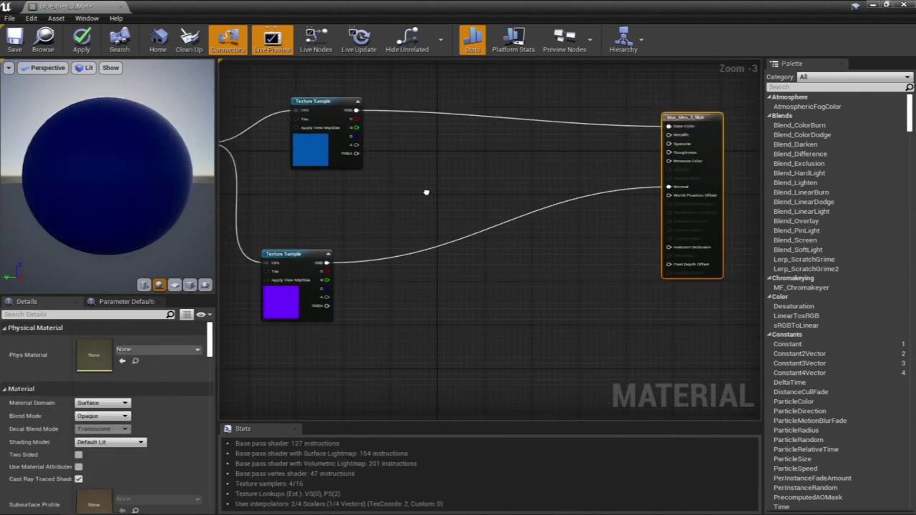
left_click_drag(326, 263, 444, 289)
type("fla")
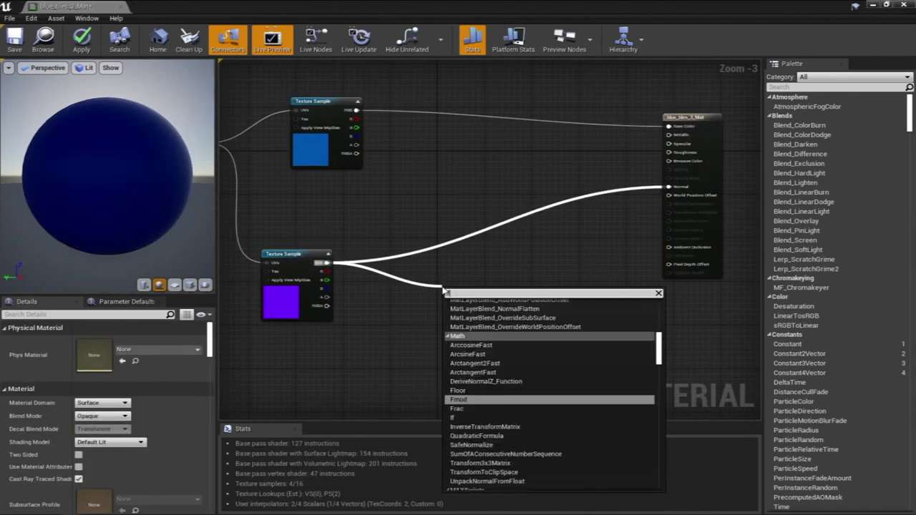
type("t")
key("Return")
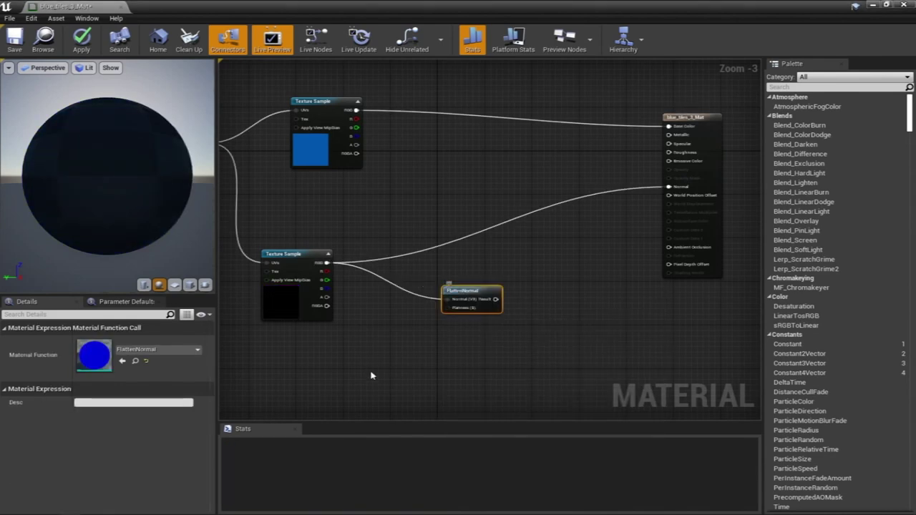
Drive FlattenNormal's flatness with a new Normal Intensity scalar parameter, connect its result to the material's Normal input, and apply the changes.
left_click(340, 352)
type("ntensity")
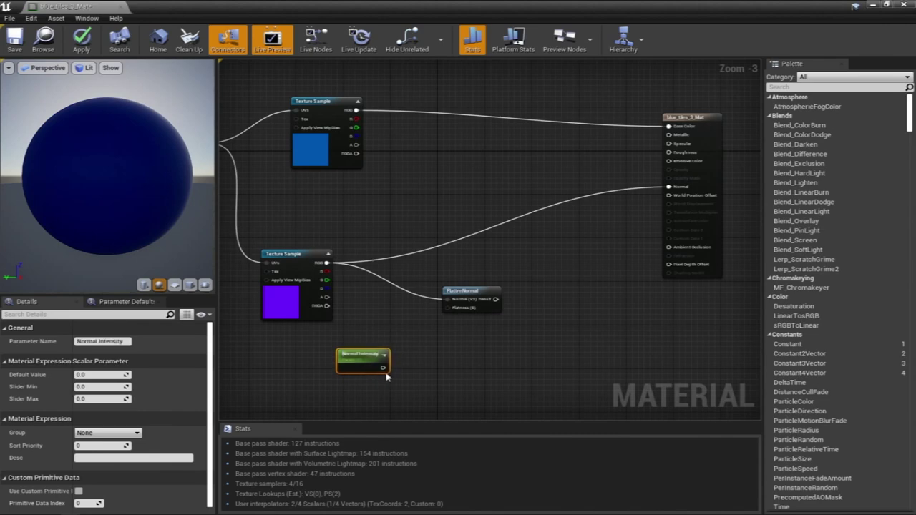
left_click_drag(384, 368, 668, 187)
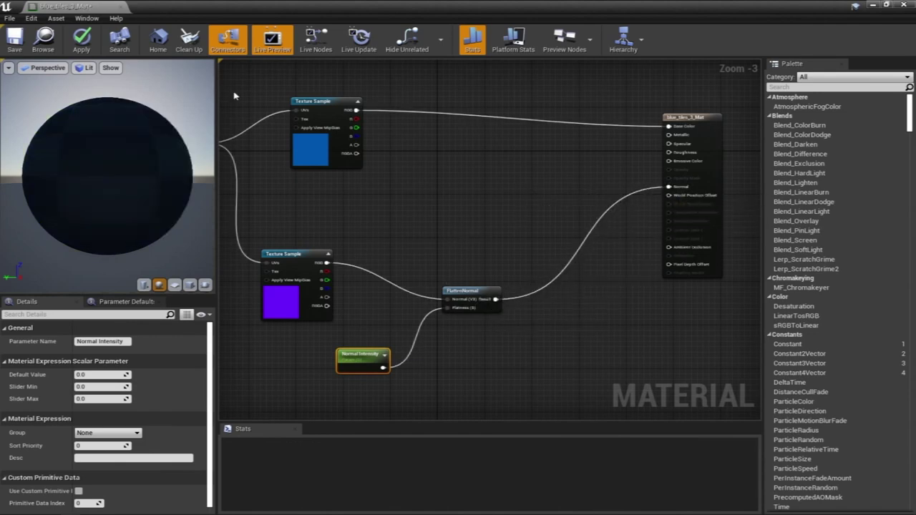
left_click(80, 41)
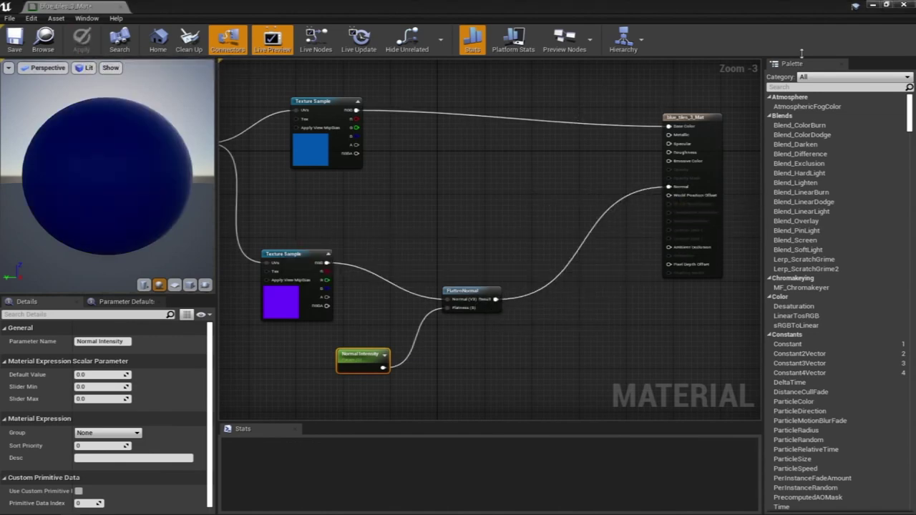
left_click(904, 4)
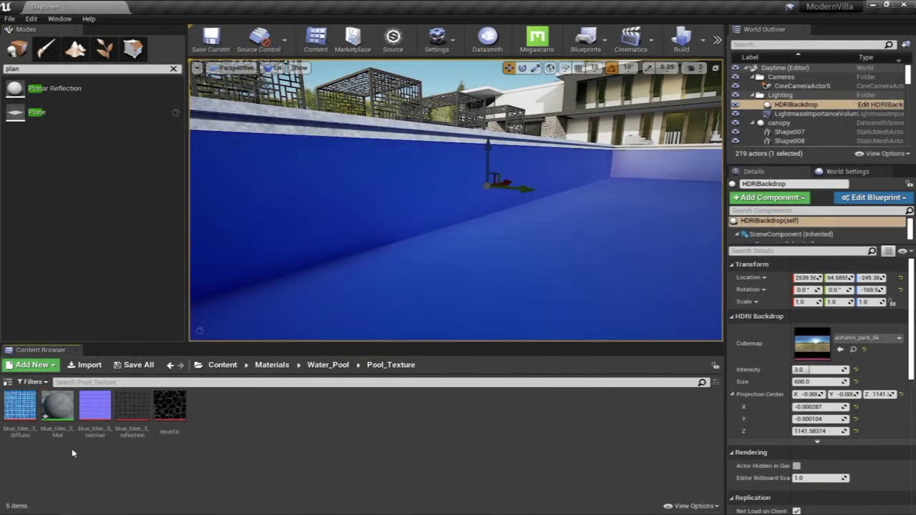
Create a material instance from blue_tiles_3_Mat and open it in its own window.
right_click(57, 412)
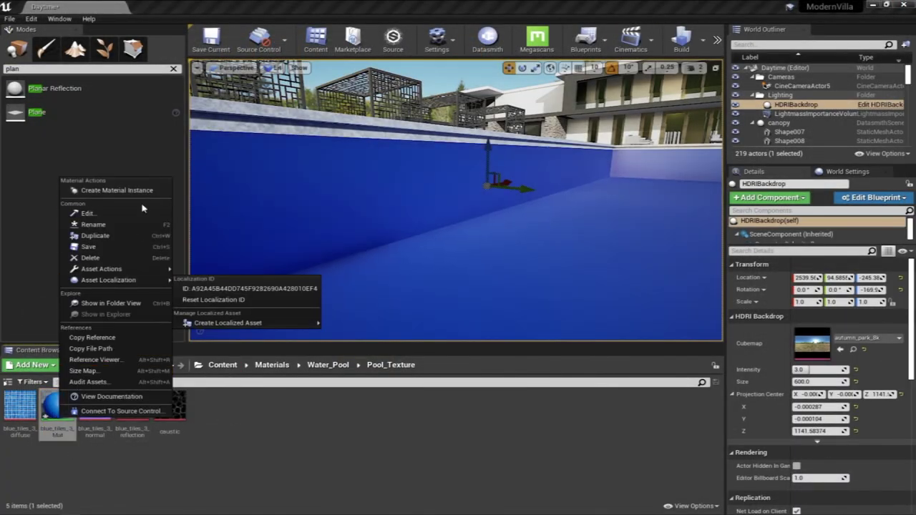
left_click(107, 191)
double_click(95, 415)
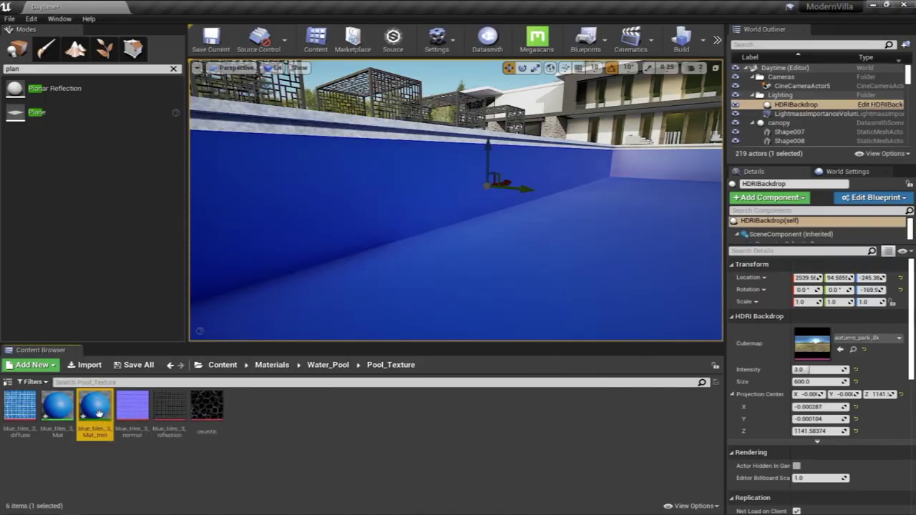
left_click_drag(615, 4, 449, 16)
left_click_drag(95, 412, 529, 436)
left_click(431, 456)
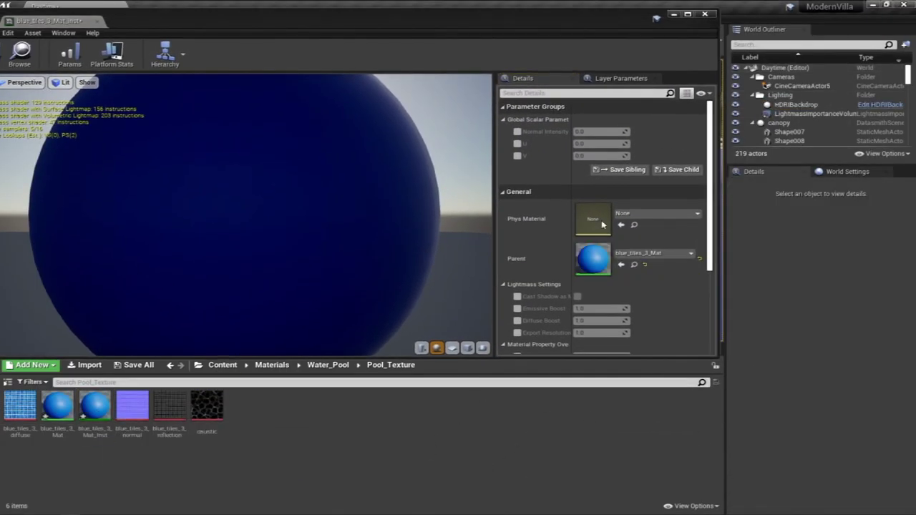
Assign the blue_tiles_3_Mat instance to Element 0 of the pool mesh Plane019.
left_click(674, 14)
left_click(382, 241)
left_click_drag(95, 413, 812, 424)
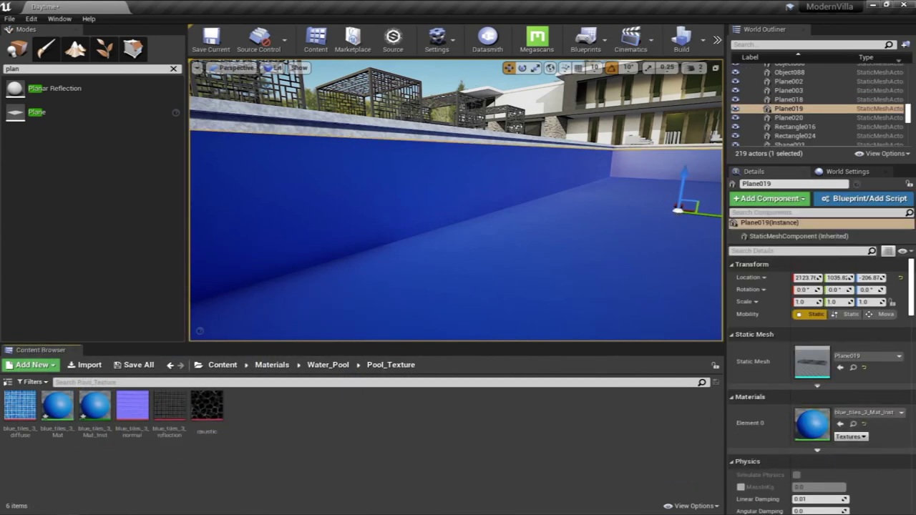
Enable the Normal Intensity, U and V parameters in the material instance, with the pool kept in sight.
left_click(131, 503)
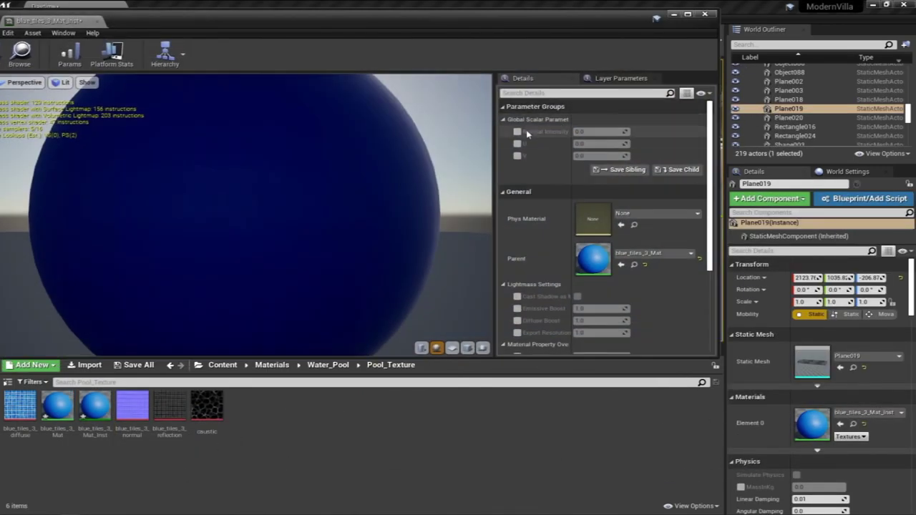
left_click(517, 132)
left_click(517, 143)
left_click(518, 155)
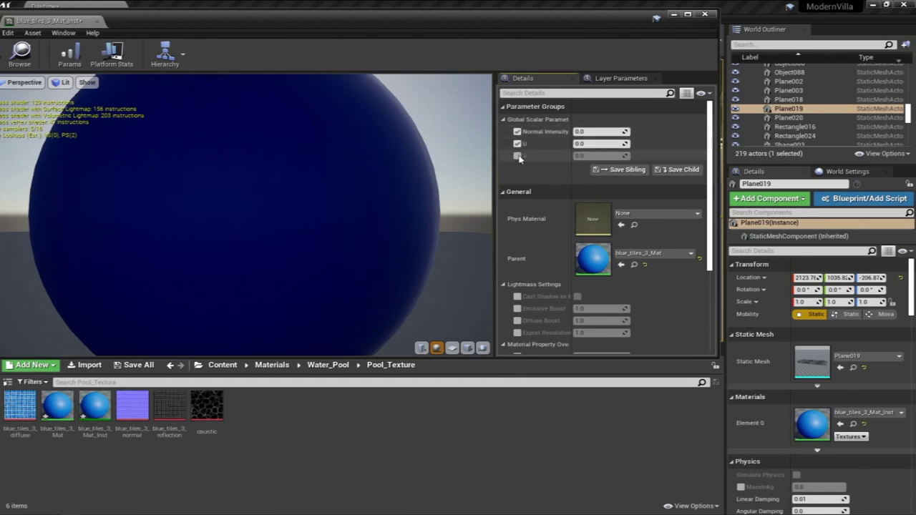
left_click_drag(550, 23, 106, 140)
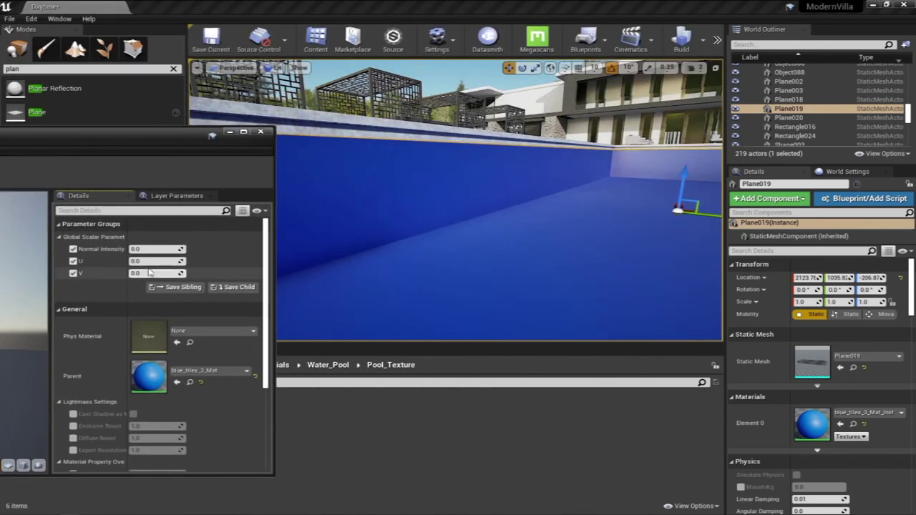
Set the material instance's U and V tiling to 1.
type("1")
key("Tab")
type("1")
key("Return")
Set the material instance's U and V tiling to 3.
right_click_drag(587, 216, 683, 215)
left_click(166, 261)
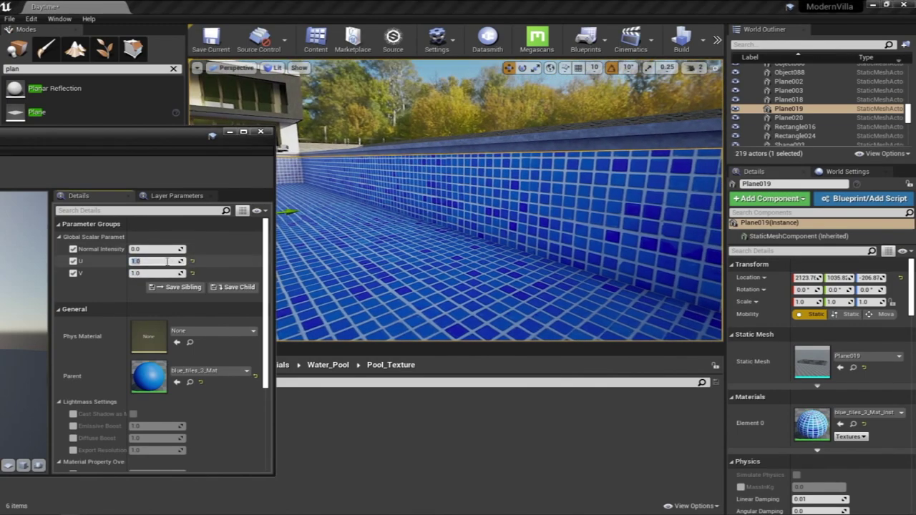
type("3")
key("Return")
type("3")
key("Return")
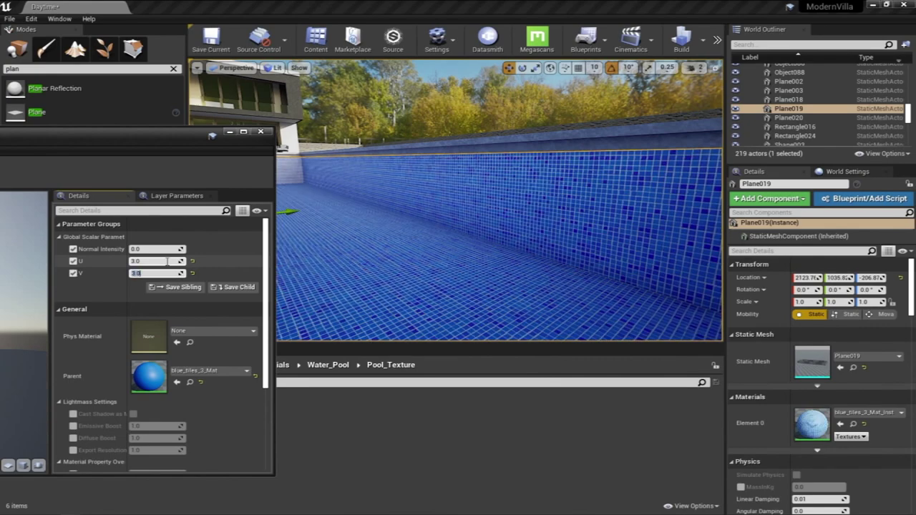
Set the material instance's Normal Intensity to 0.5 and close its editor.
right_click_drag(518, 211, 518, 242)
left_click(163, 249)
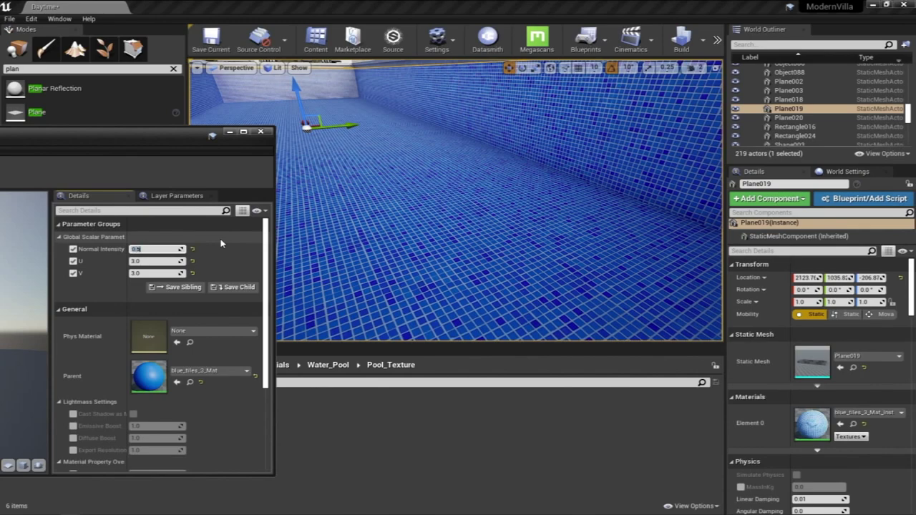
left_click_drag(159, 145, 390, 181)
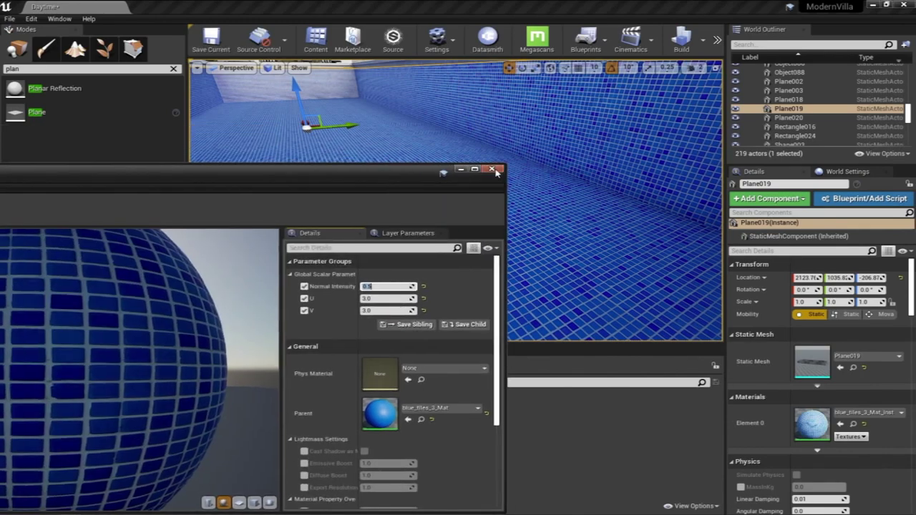
left_click(495, 170)
right_click_drag(468, 183, 446, 183)
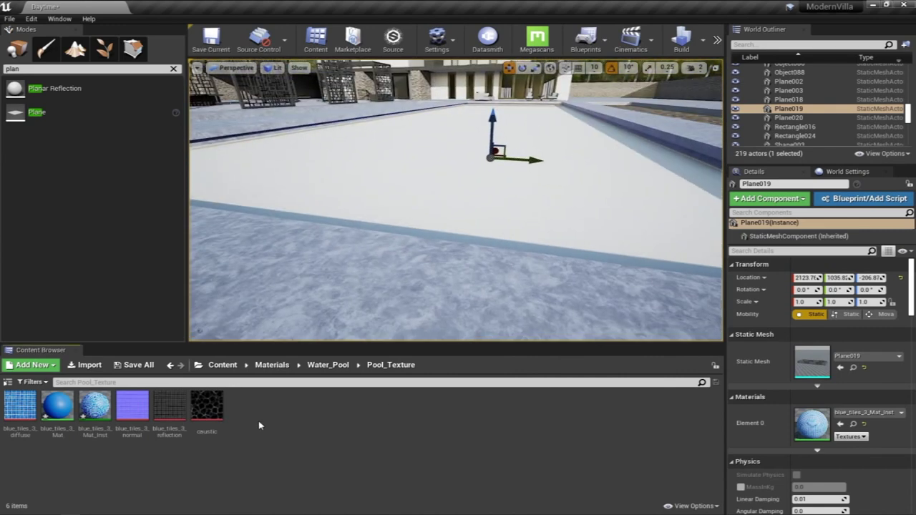
Create a new material named Water in the Pool_Texture folder and open it for editing.
right_click(260, 426)
left_click(290, 219)
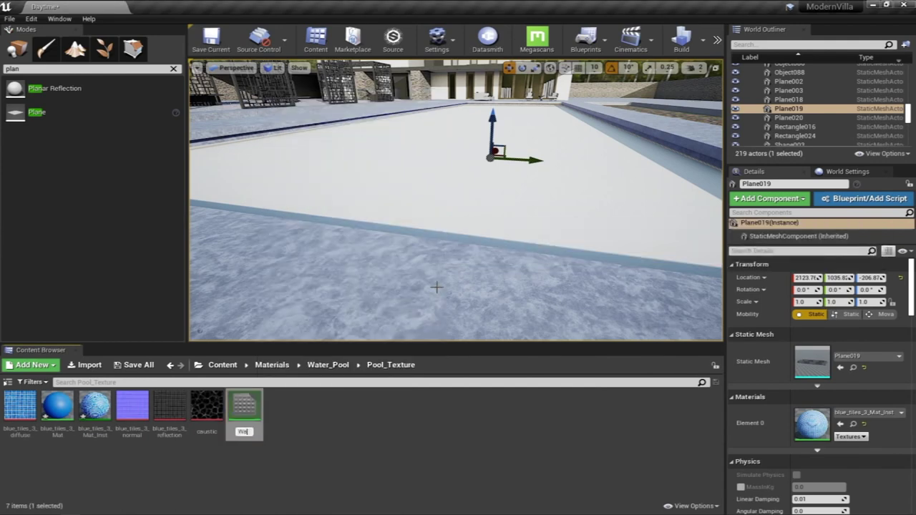
type("Water")
key("Return")
double_click(251, 400)
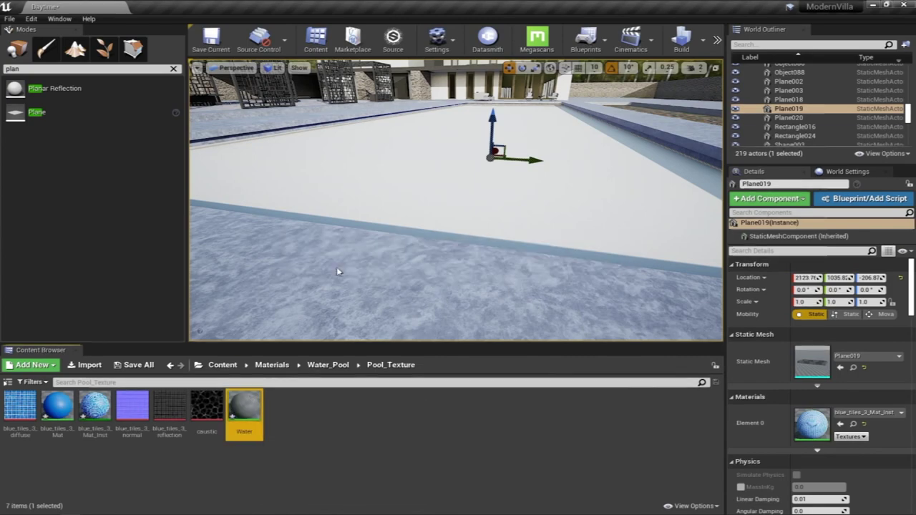
double_click(498, 102)
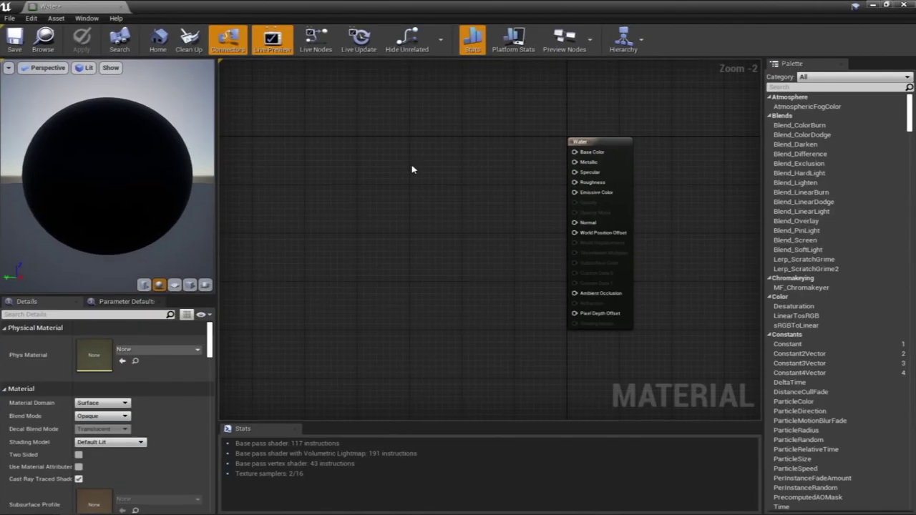
Add a Constant3Vector wired to Base Color and convert it to a parameter named Water color.
key("3")
left_click(462, 161)
left_click_drag(496, 168, 488, 129)
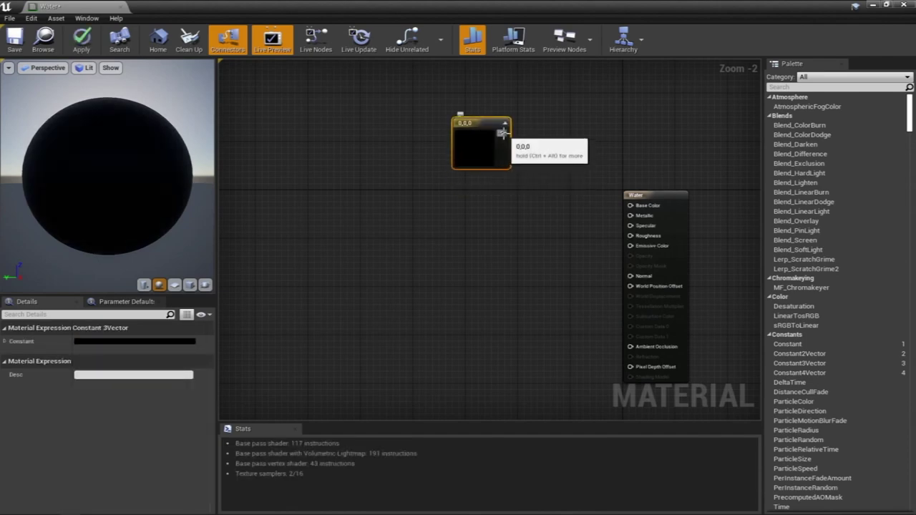
left_click_drag(503, 133, 637, 209)
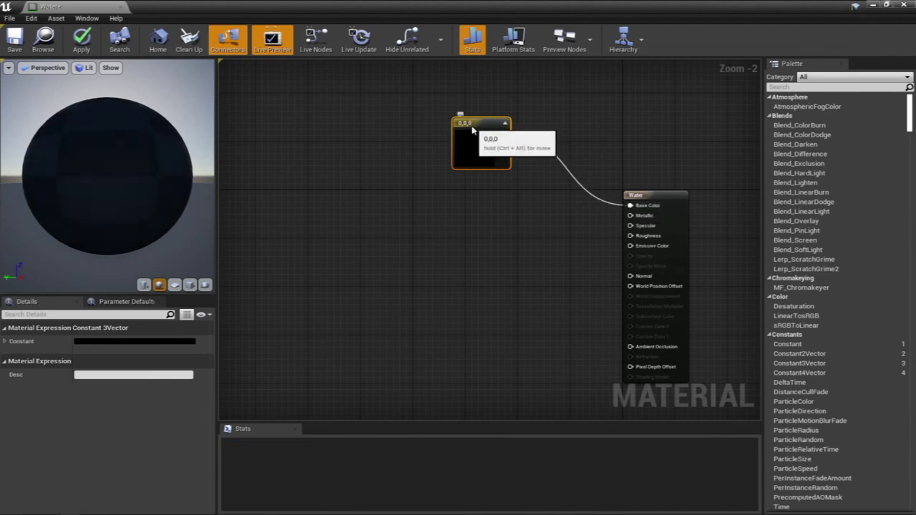
right_click(470, 125)
left_click(503, 135)
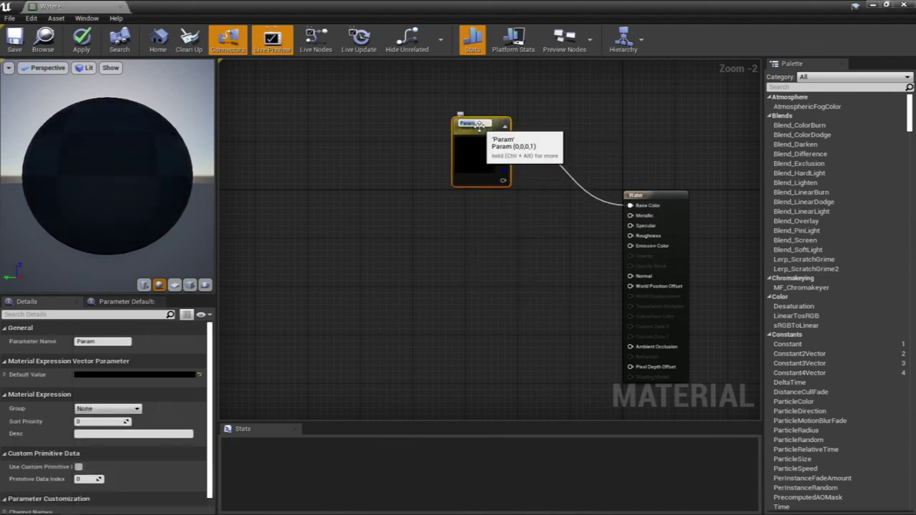
type("Water color")
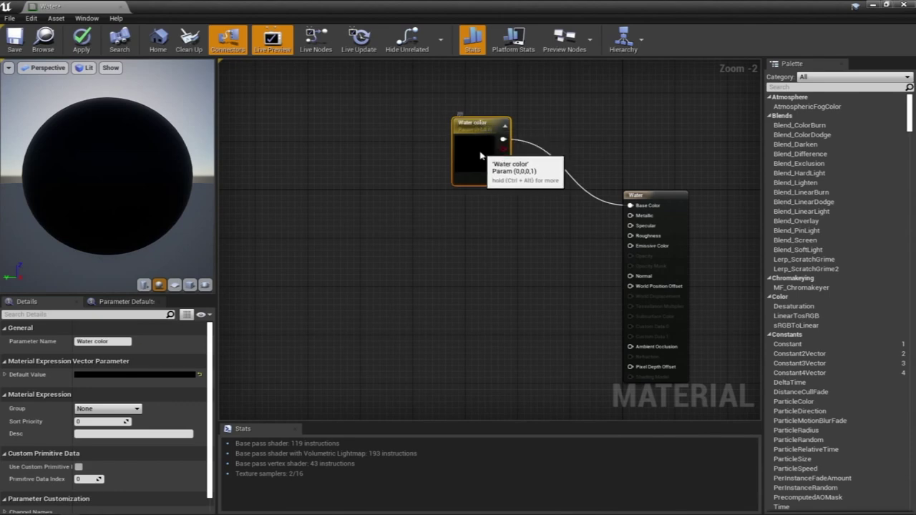
Set the Water color parameter to light blue, hex sRGB BBDCFAFF, and move its node away from the material node.
double_click(479, 136)
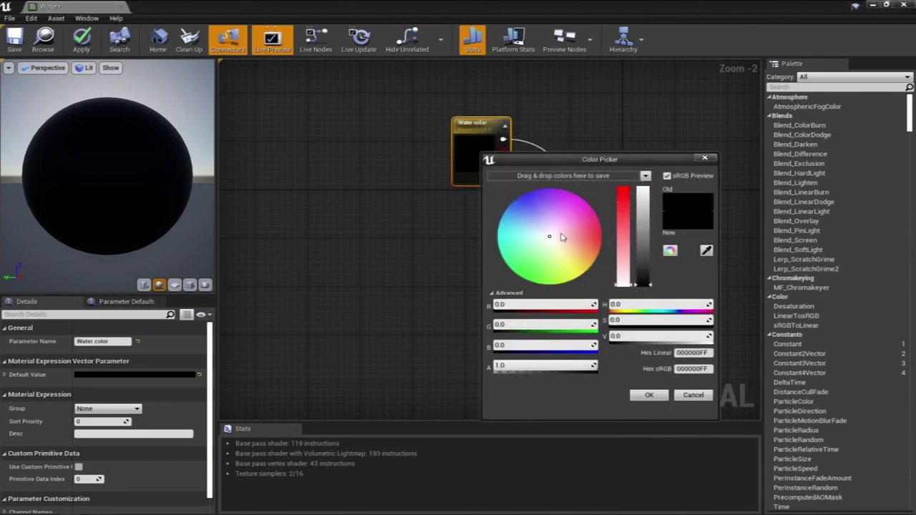
left_click(528, 224)
left_click(644, 194)
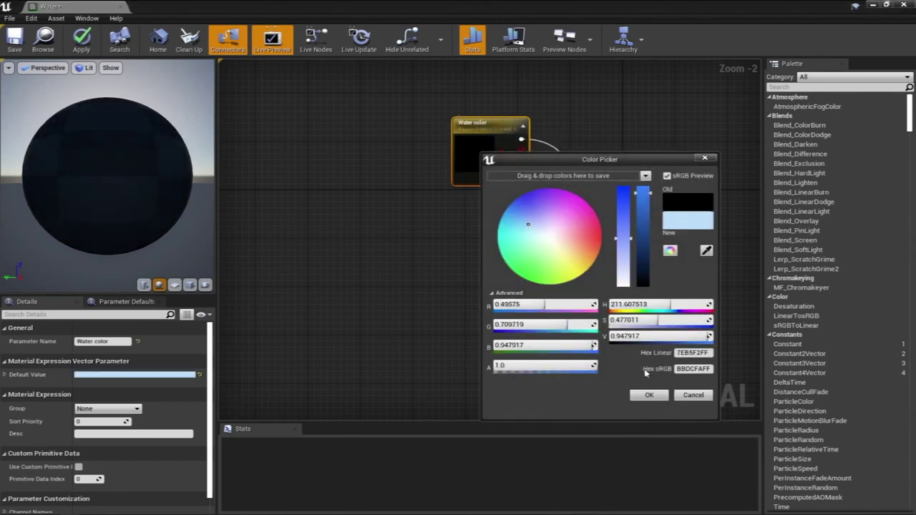
left_click(649, 394)
left_click_drag(476, 185, 466, 157)
Add a scalar parameter named Metal below the colour node and connect it to Metallic.
left_click(446, 205)
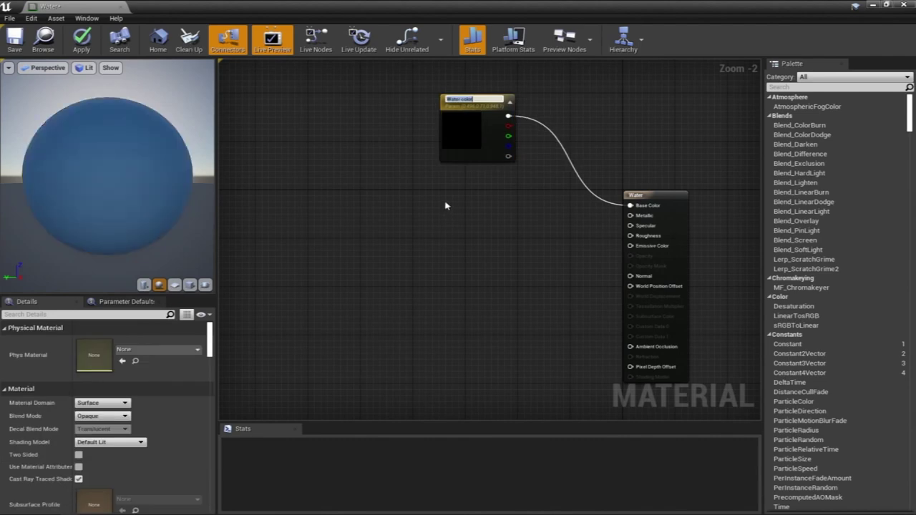
left_click(454, 209)
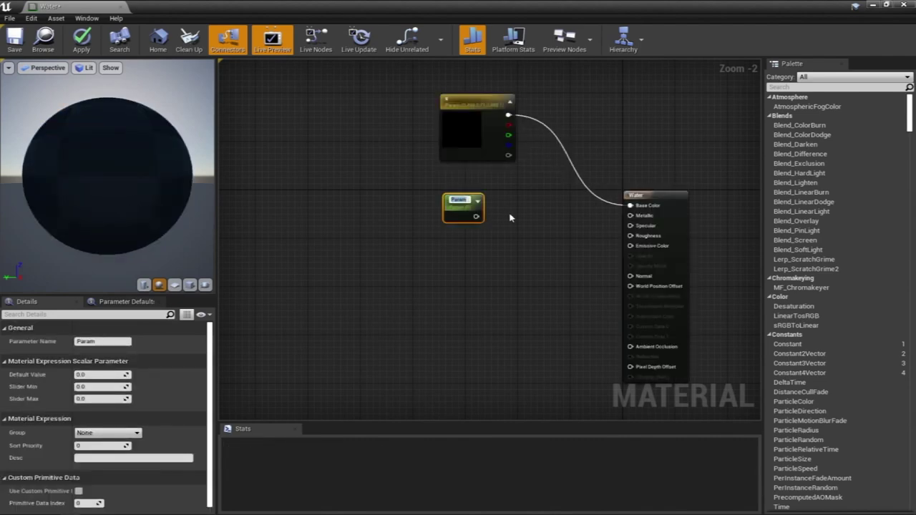
type("Metal")
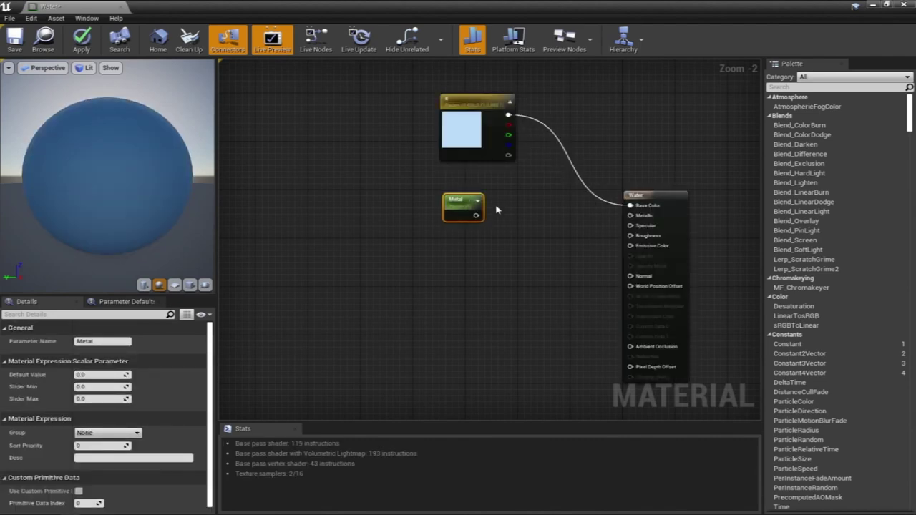
left_click_drag(479, 214, 630, 216)
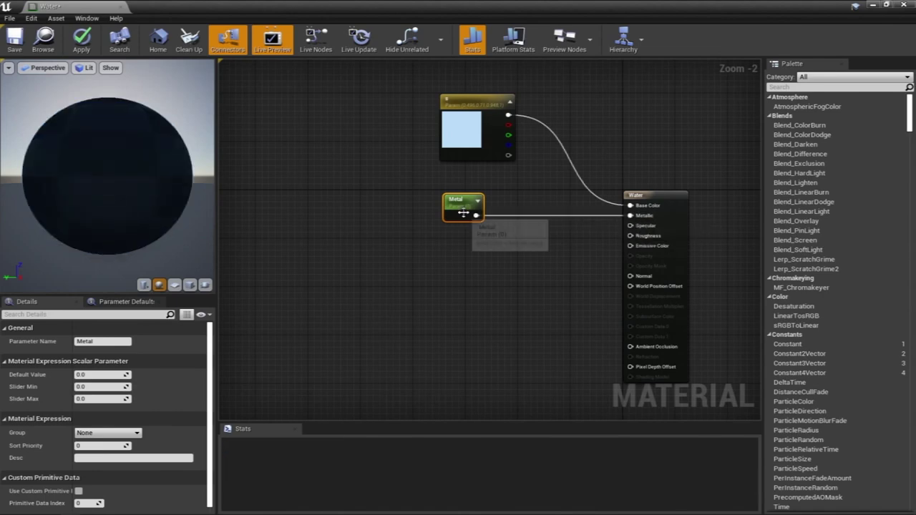
Duplicate the Metal parameter, name the copy Rough and connect it to Roughness.
left_click_drag(461, 202, 464, 186)
key("ctrl+w")
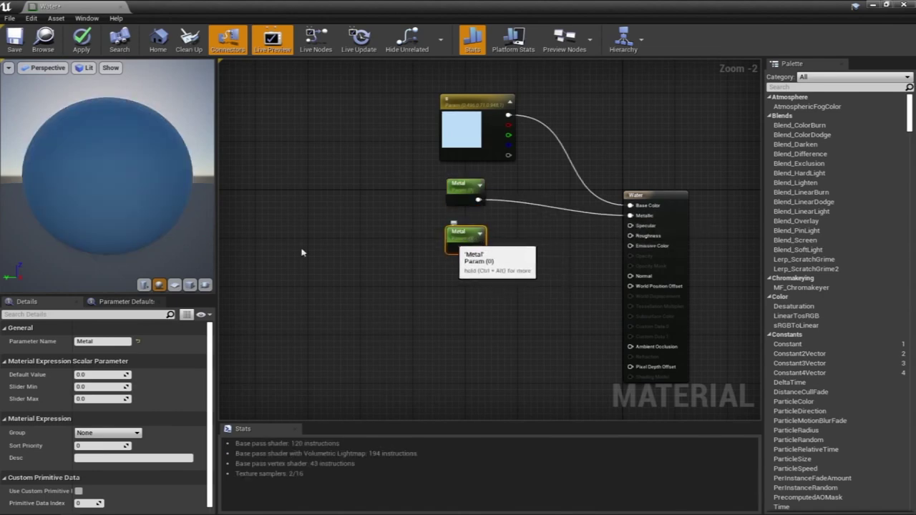
left_click(103, 342)
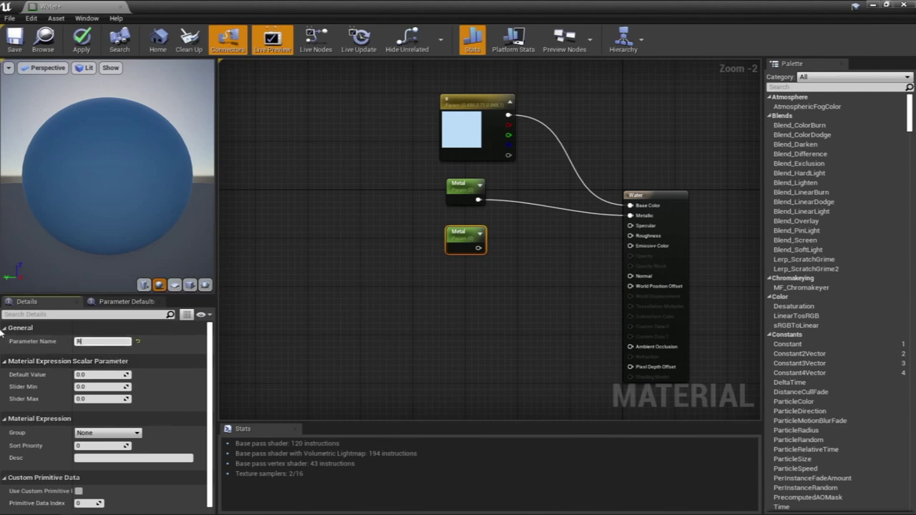
key("Return")
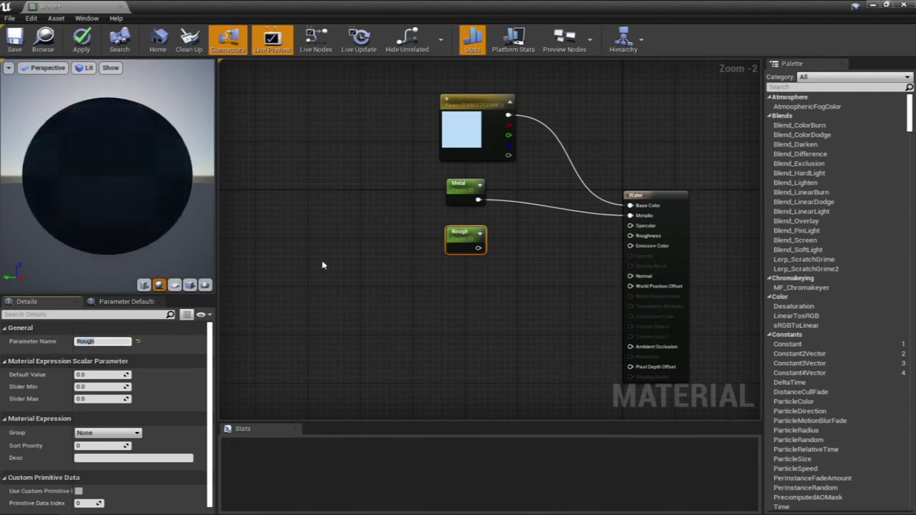
left_click(443, 276)
left_click_drag(478, 247, 630, 235)
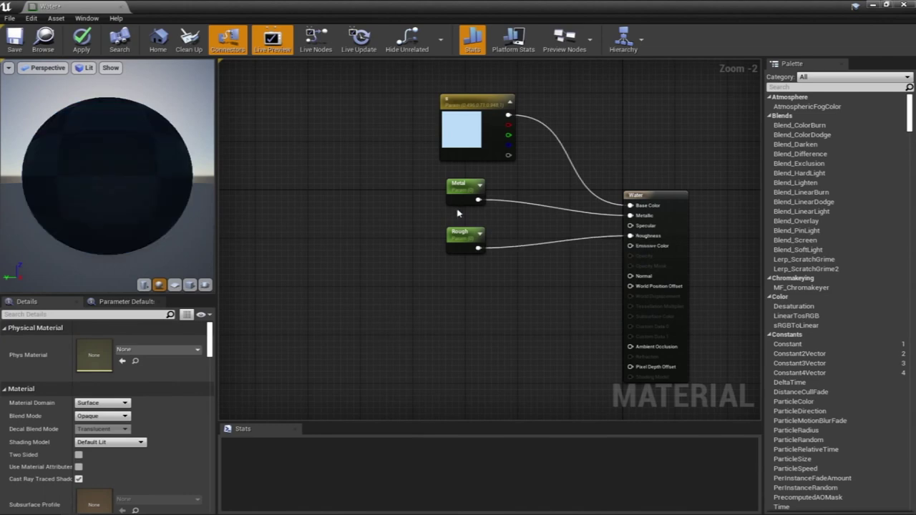
Enter new default values for the Metal and Rough parameters.
left_click(463, 190)
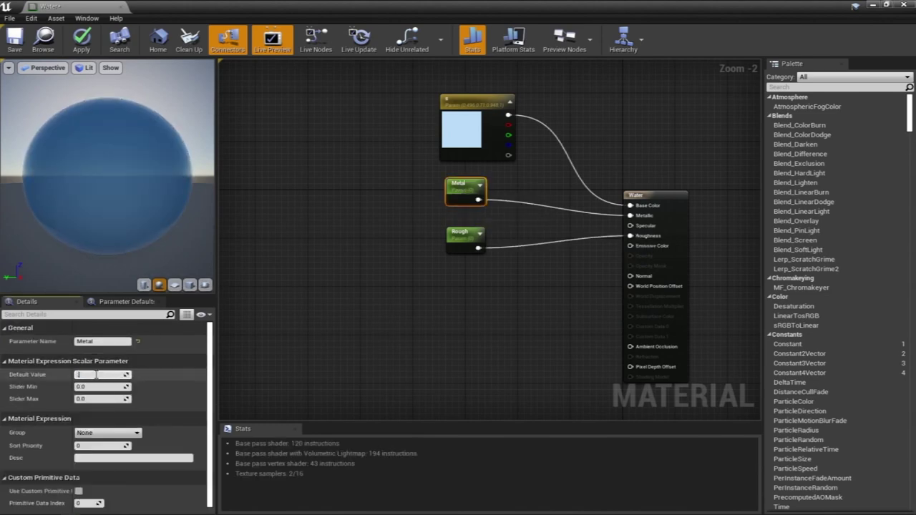
type("1")
key("Return")
left_click(463, 234)
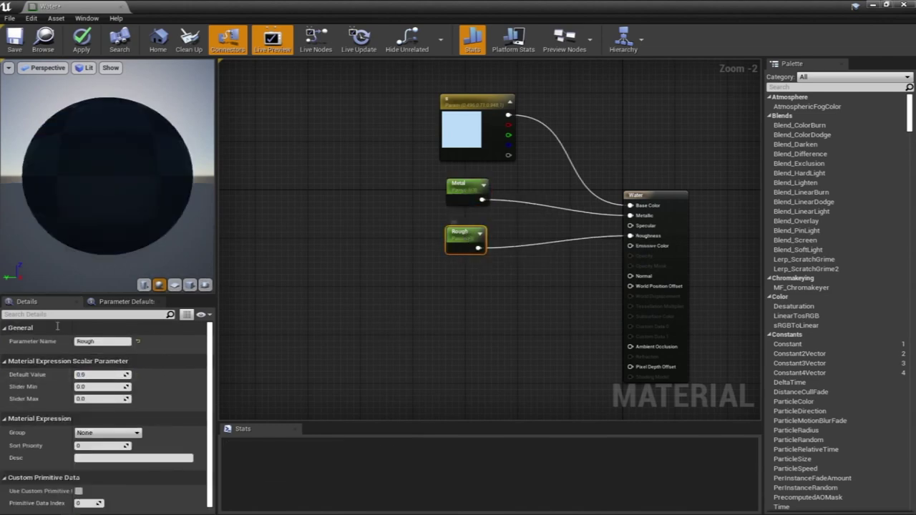
left_click(95, 374)
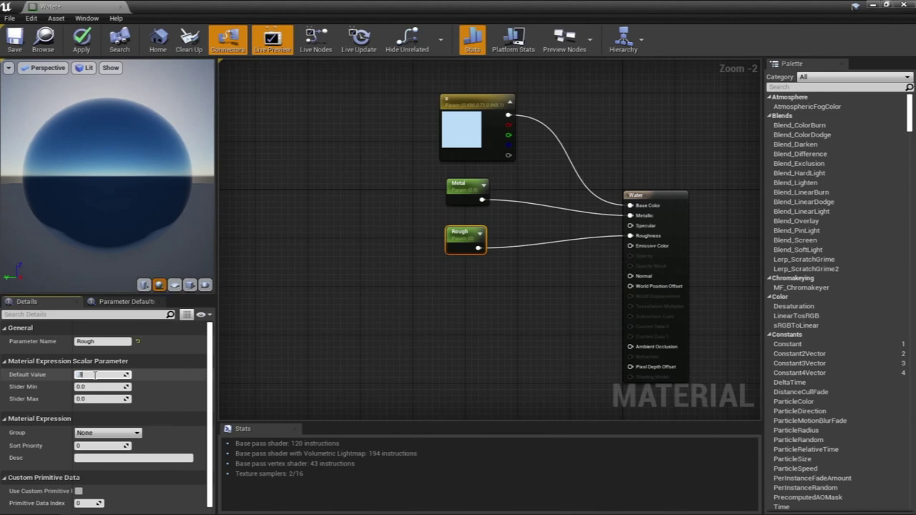
key("Return")
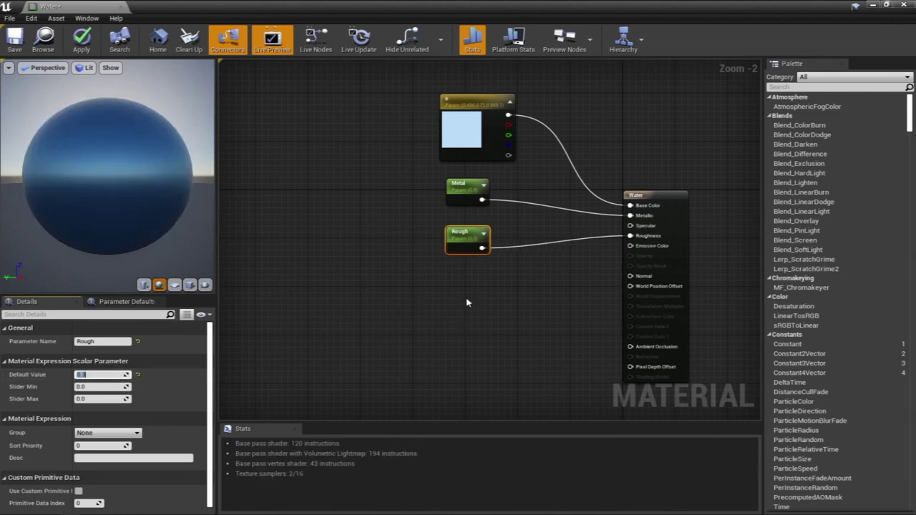
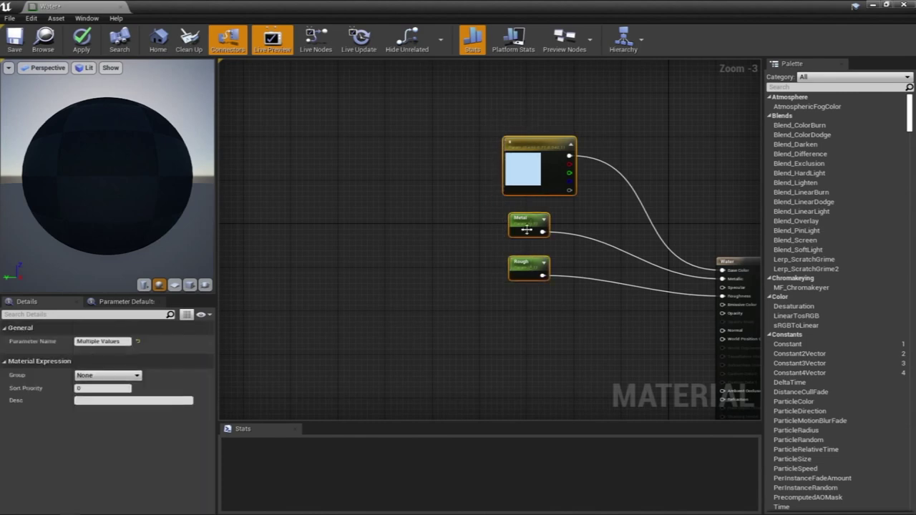
Add a scalar parameter named Opacity front below Rough and duplicate it as Opacity side.
left_click(532, 288)
right_click_drag(518, 312, 477, 282)
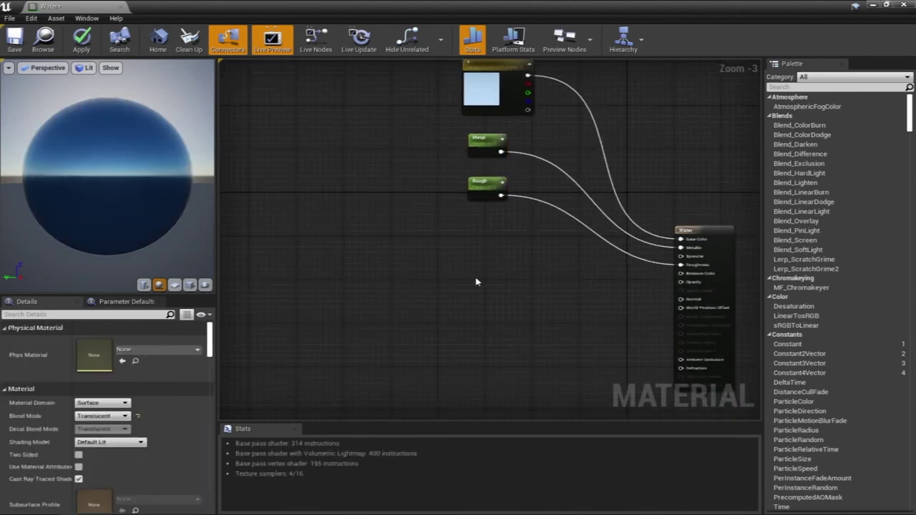
left_click(433, 268)
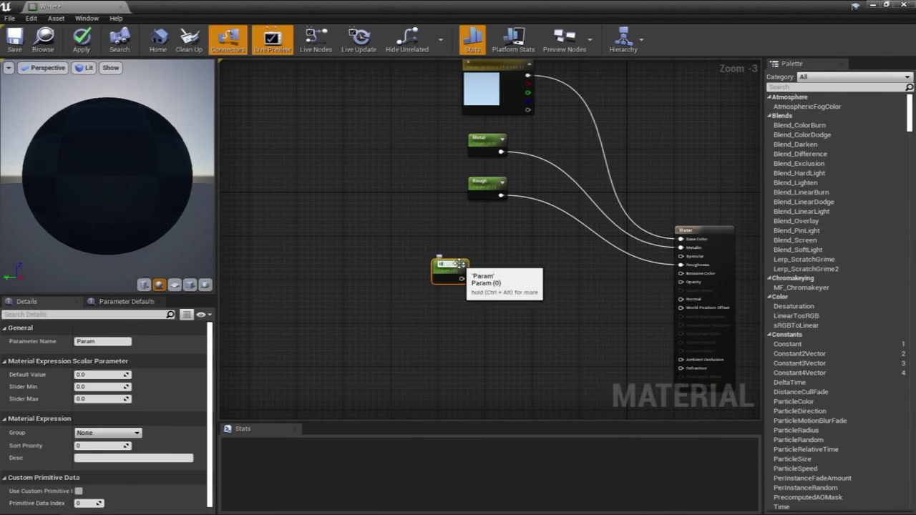
key("Return")
left_click_drag(448, 261, 448, 250)
key("ctrl+w")
left_click_drag(471, 295, 454, 295)
double_click(106, 341)
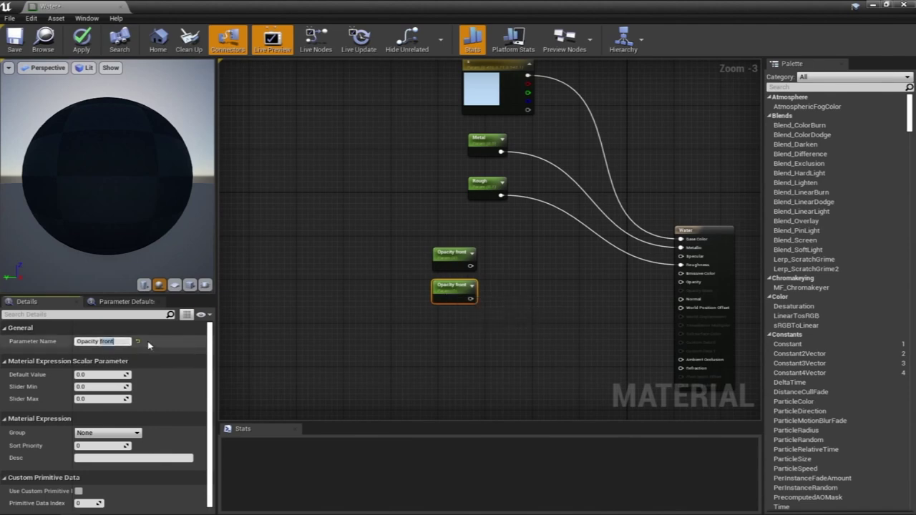
left_click(476, 315)
Add a Lerp node with Opacity front feeding A and Opacity side feeding B.
scroll(495, 250, "up", 2)
left_click(499, 231)
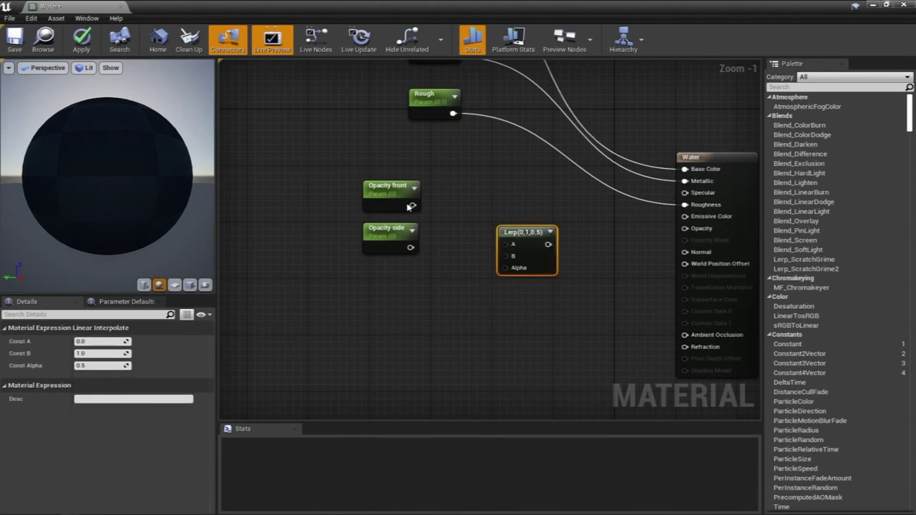
left_click_drag(412, 204, 504, 244)
left_click_drag(410, 246, 512, 255)
Add a Fresnel_Function node and connect its Result to the Lerp's Alpha.
right_click_drag(439, 296, 471, 306)
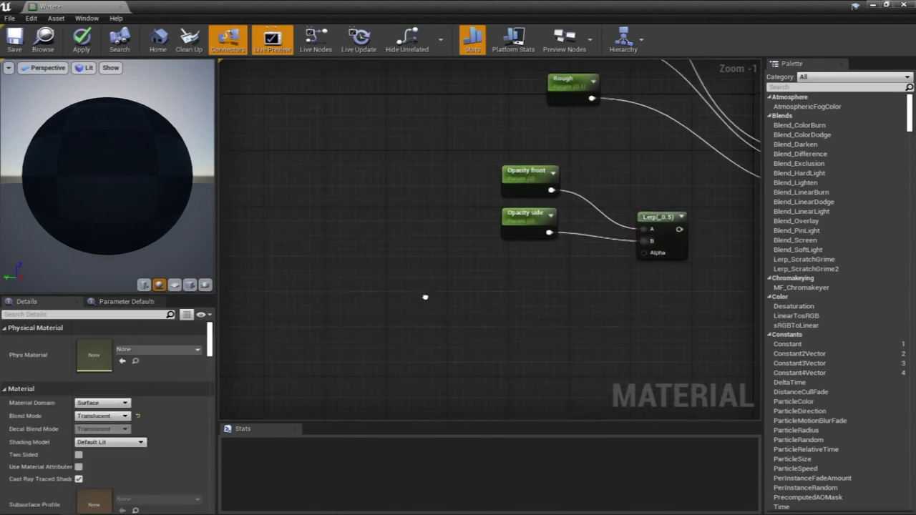
right_click(423, 256)
type("fre")
key("Up")
key("Up")
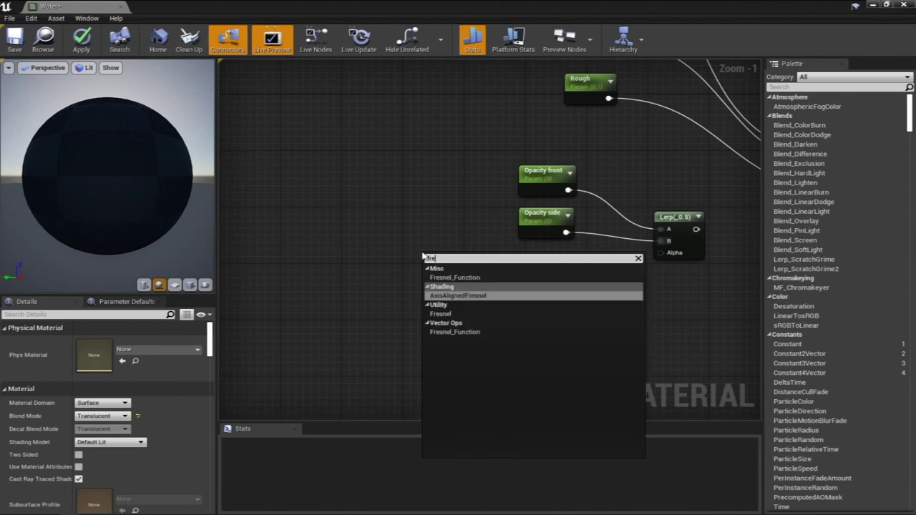
key("Return")
left_click_drag(537, 272, 660, 252)
Add a scalar parameter named Fresnel Power and connect it to the Power input of Fresnel_Function.
right_click_drag(291, 260, 426, 263)
left_click(382, 251)
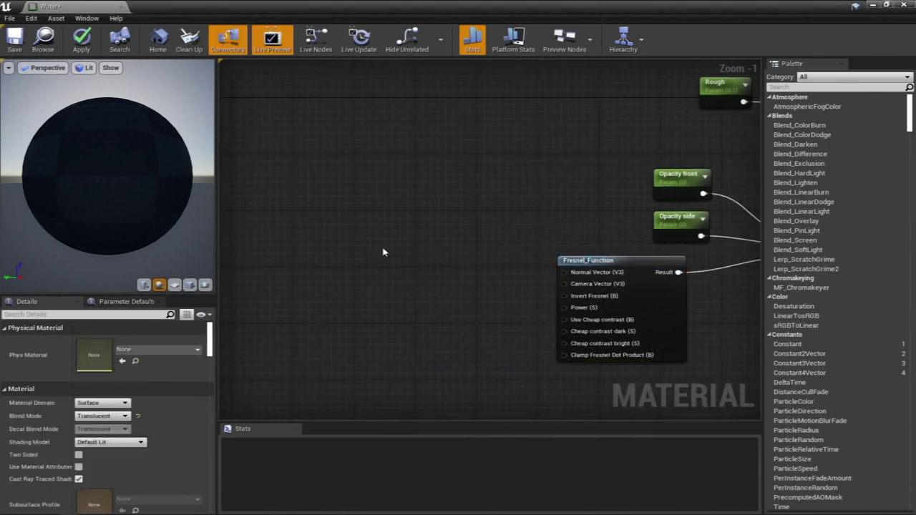
left_click(387, 251)
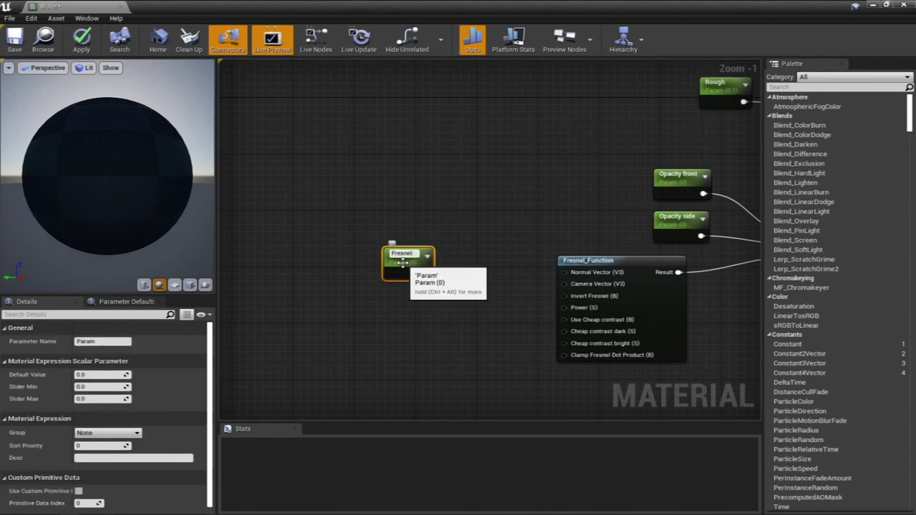
key("Return")
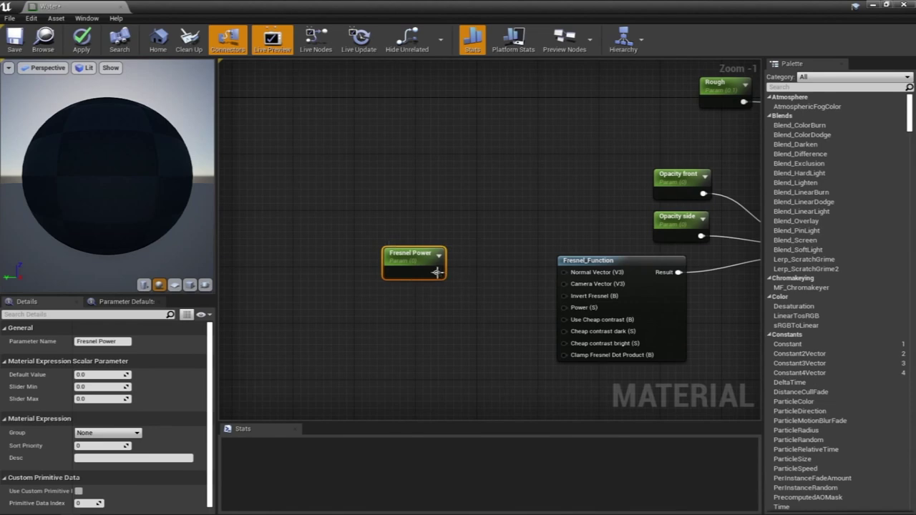
left_click_drag(436, 272, 572, 311)
Connect the Lerp output to the Water material's Opacity, apply the material and return to the level editor.
right_click_drag(609, 184, 349, 223)
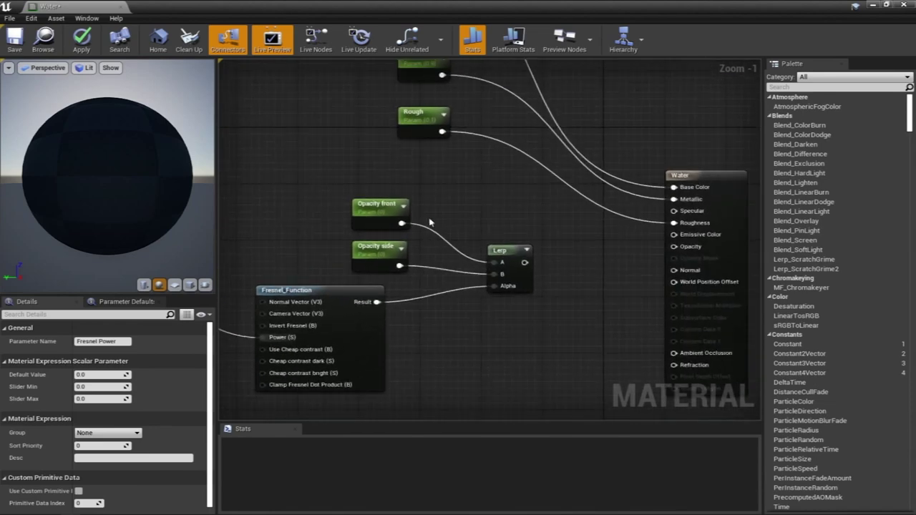
left_click_drag(531, 263, 673, 246)
right_click_drag(565, 215, 536, 245)
scroll(502, 188, "down", 3)
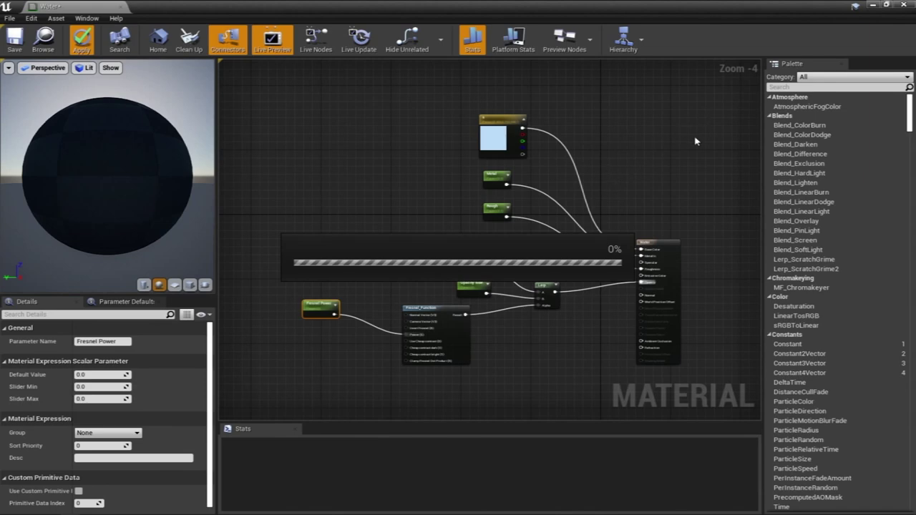
left_click(871, 4)
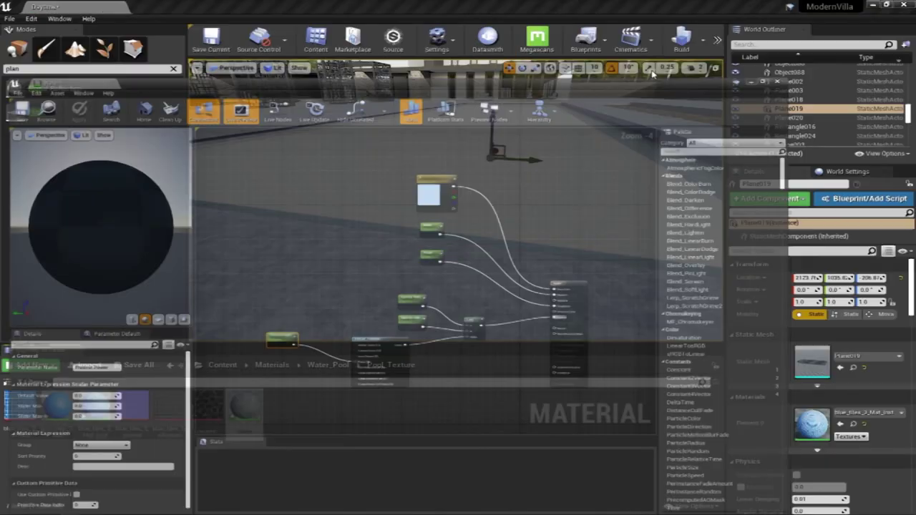
Create a material instance named Water_Inst from the Water material and assign it to the pool water mesh Object099.
right_click(246, 416)
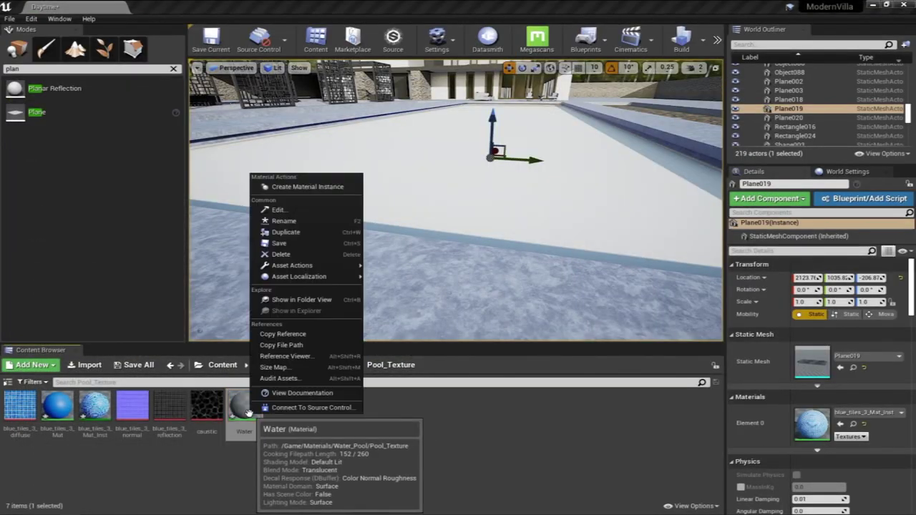
left_click(323, 187)
key("Return")
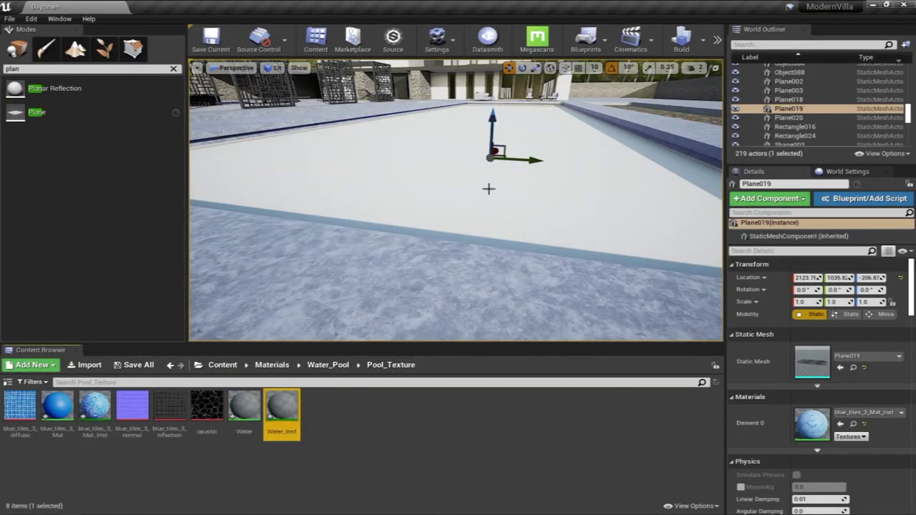
left_click(491, 180)
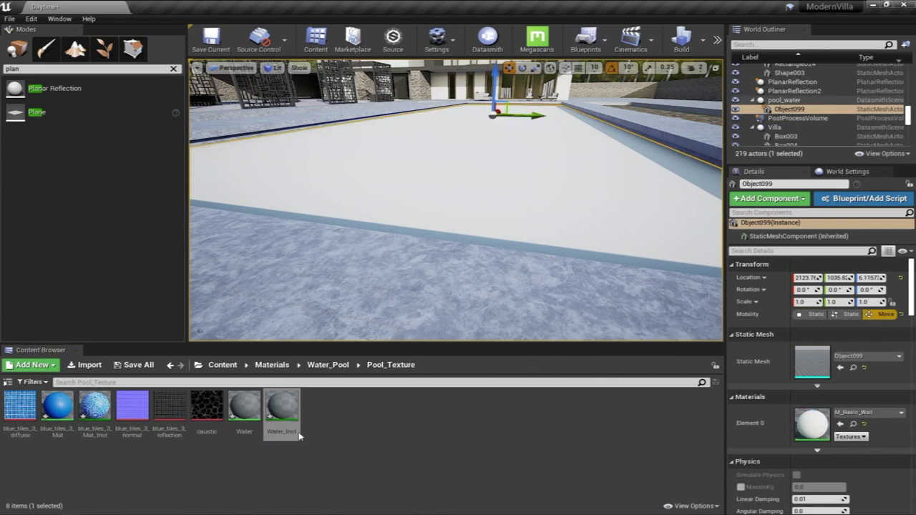
left_click_drag(282, 406, 804, 424)
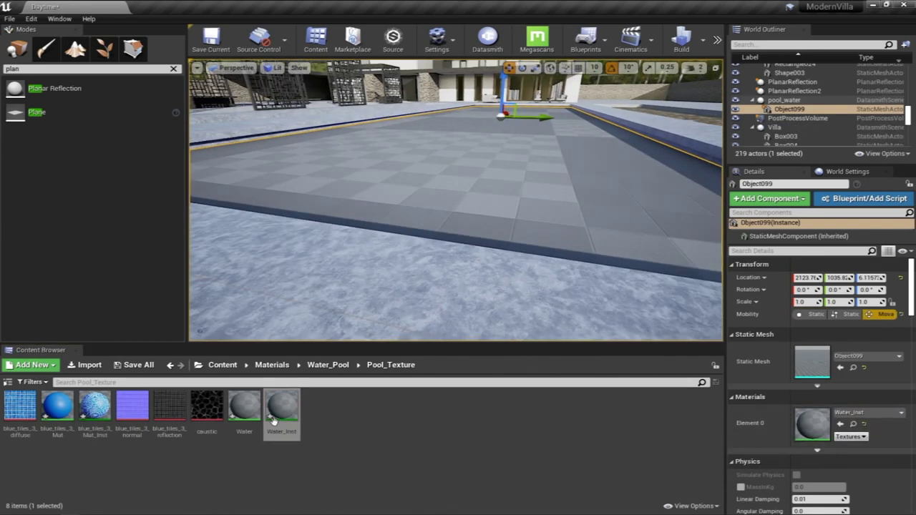
Open Water_Inst and enable the overrides for Fresnel Power, Metal, Opacity front, Opacity side and Rough.
double_click(272, 422)
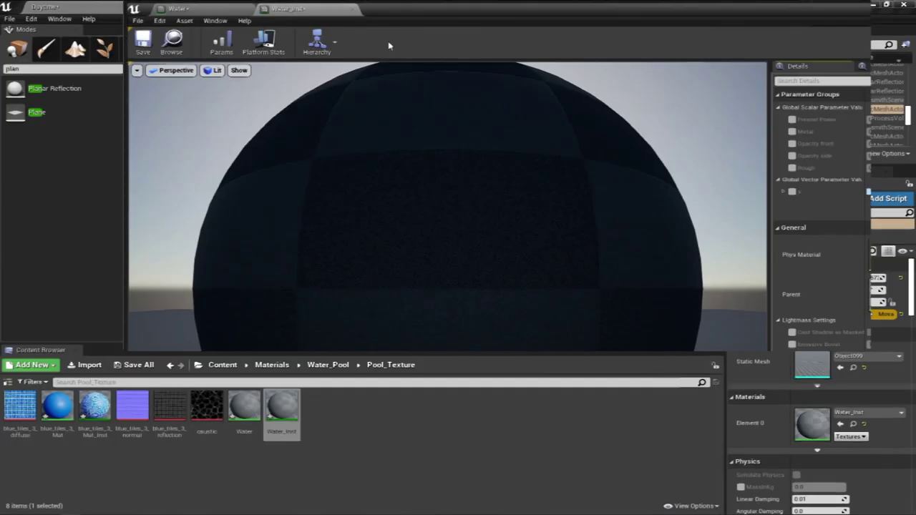
left_click_drag(389, 46, 141, 69)
left_click(304, 179)
left_click(305, 191)
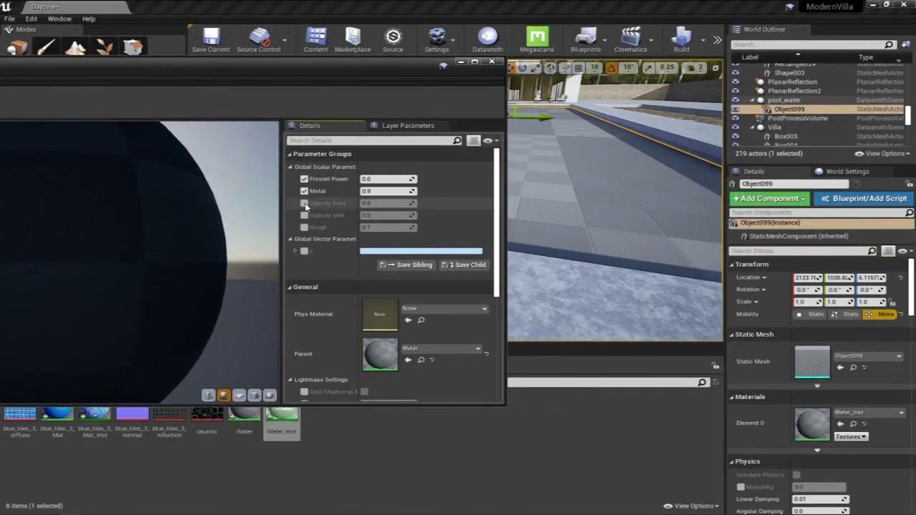
left_click(304, 203)
left_click(304, 214)
left_click(304, 227)
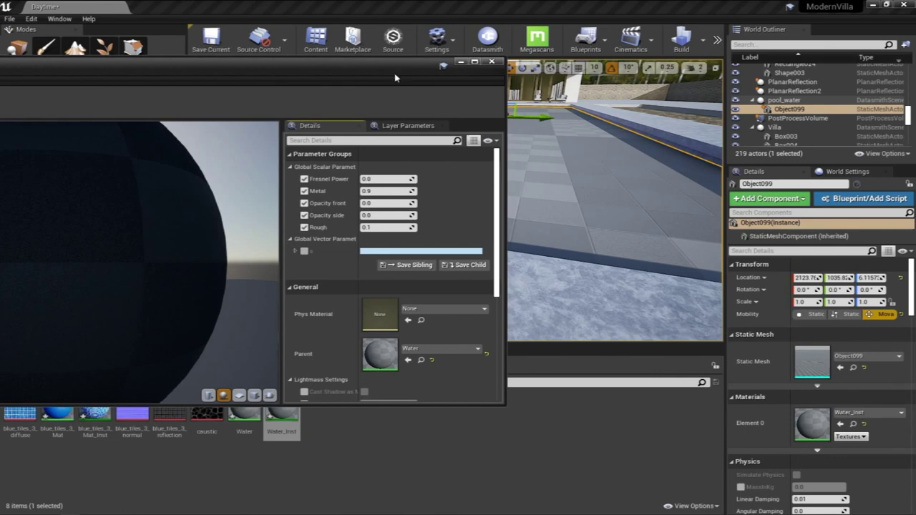
Override the colour parameter of Water_Inst with a slightly darker, more saturated light blue.
left_click_drag(394, 77, 256, 102)
left_click(261, 277)
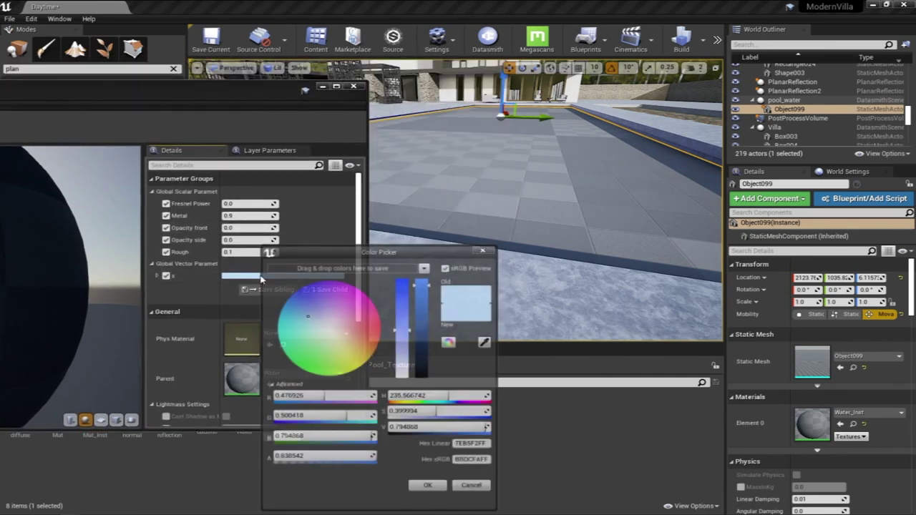
left_click(405, 318)
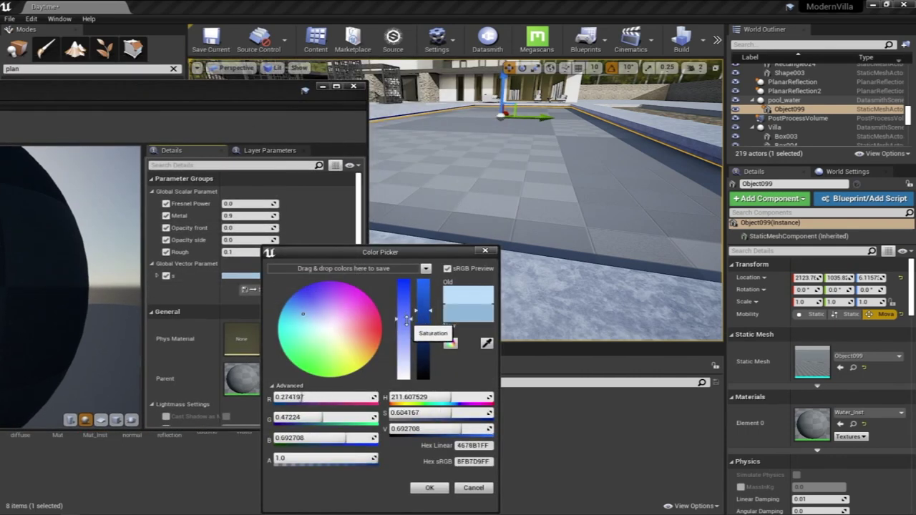
left_click(422, 300)
left_click(429, 488)
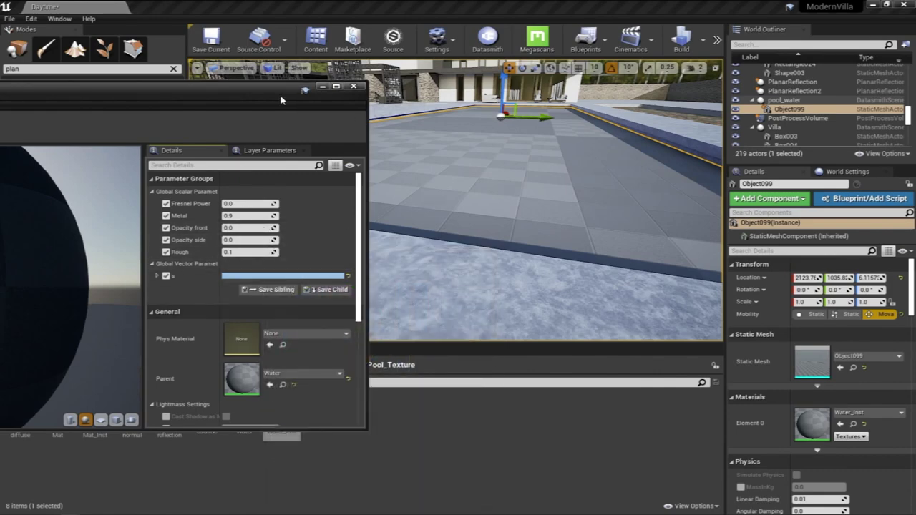
Select PlanarReflection2 and inspect the pool's reflections and transparency from poolside.
left_click_drag(304, 90, 252, 123)
right_click_drag(519, 229, 494, 205)
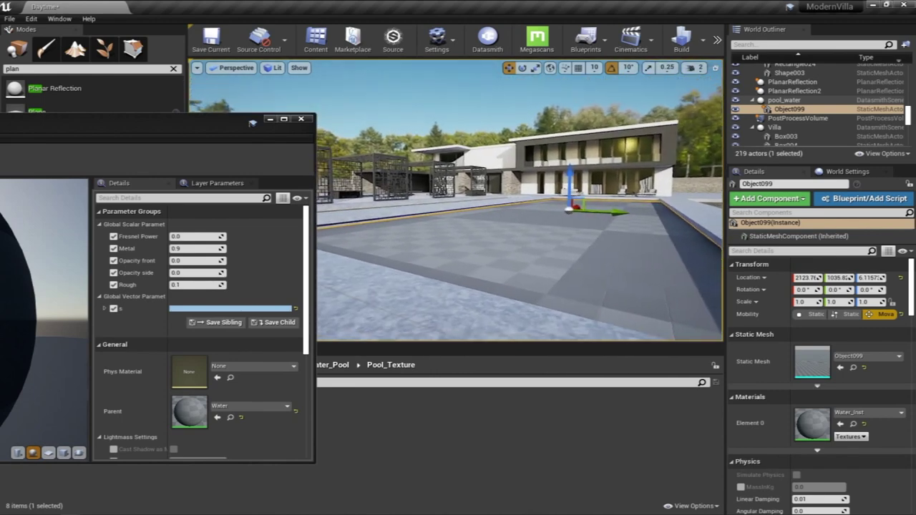
left_click(794, 91)
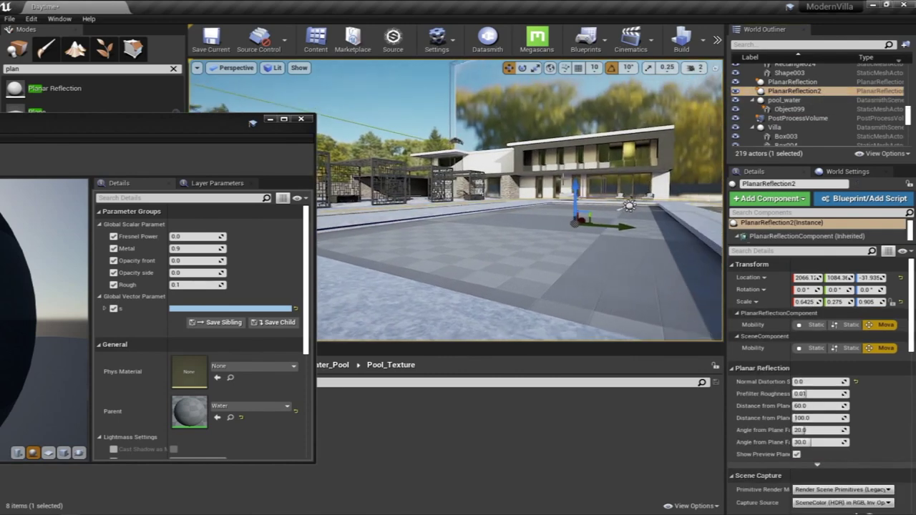
left_click(735, 109)
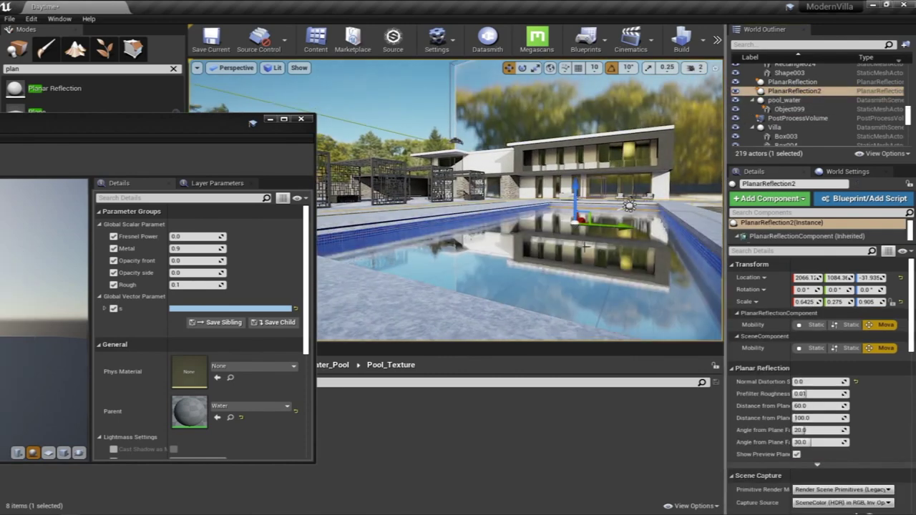
right_click_drag(596, 222, 596, 248)
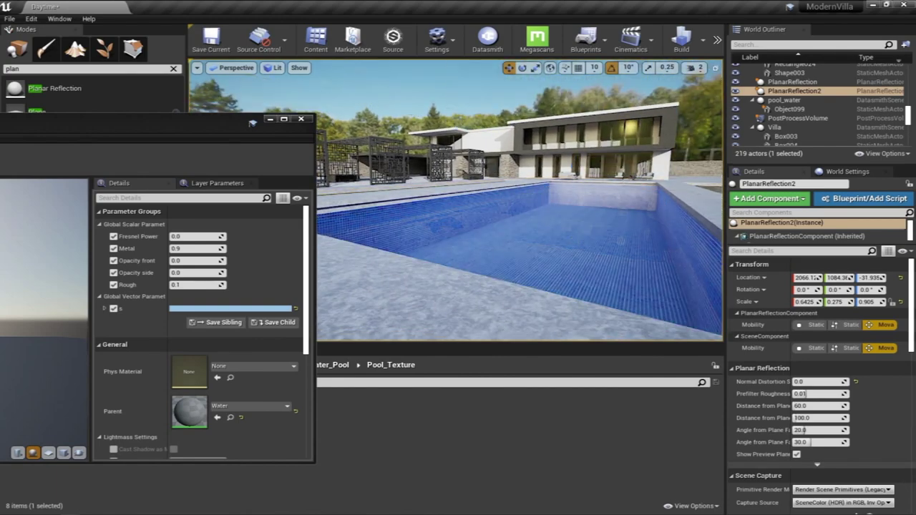
Search the placeable classes for "plan" to locate Planar Reflection and clear the search.
left_click_drag(188, 129, 289, 237)
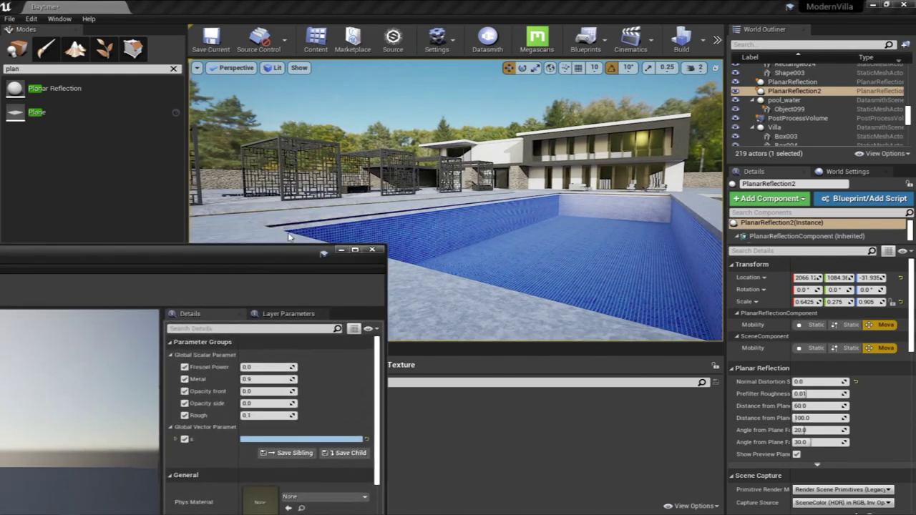
left_click(173, 69)
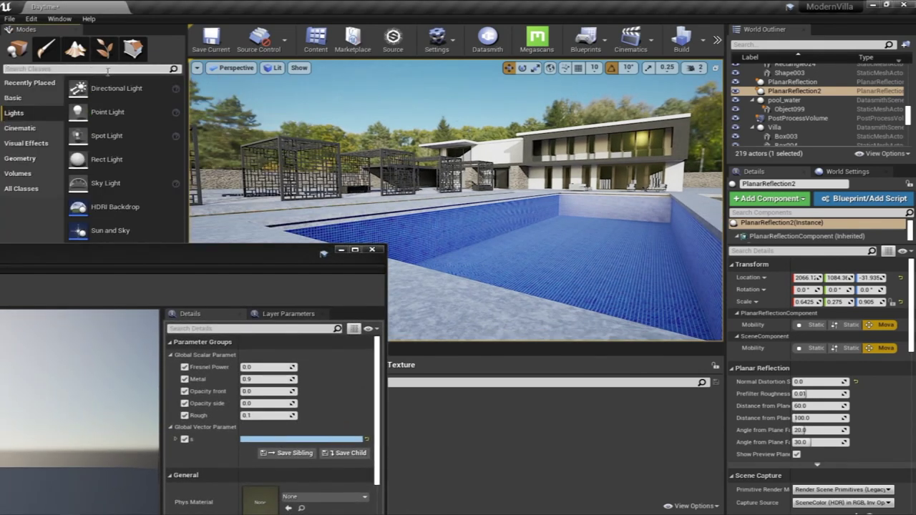
type("plan")
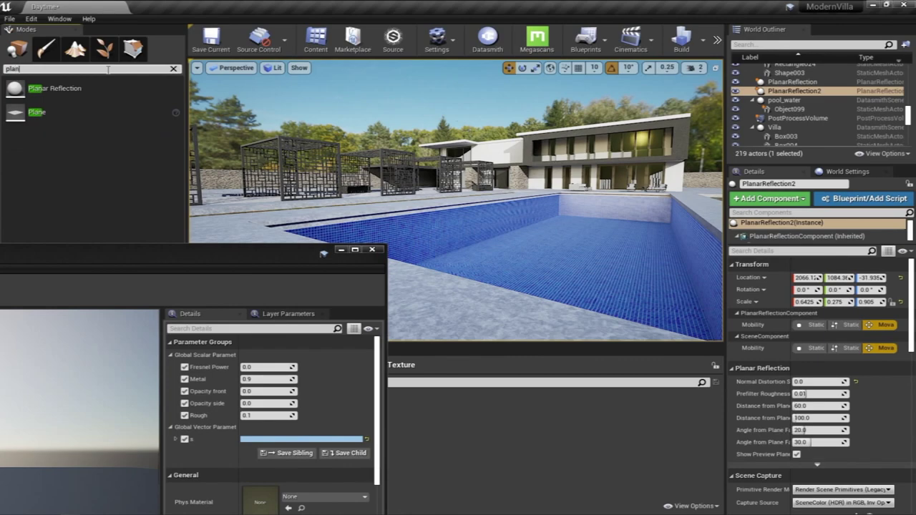
key("ctrl+a")
key("BackSpace")
Select the pool water mesh Object099 and raise Fresnel Power in Water_Inst to about 1.87.
mouse_move(530, 211)
right_mouse_down()
mouse_move(558, 226)
mouse_move(531, 226)
right_mouse_up()
left_click_drag(275, 253, 292, 171)
right_click_drag(540, 233, 517, 241)
left_click(284, 285)
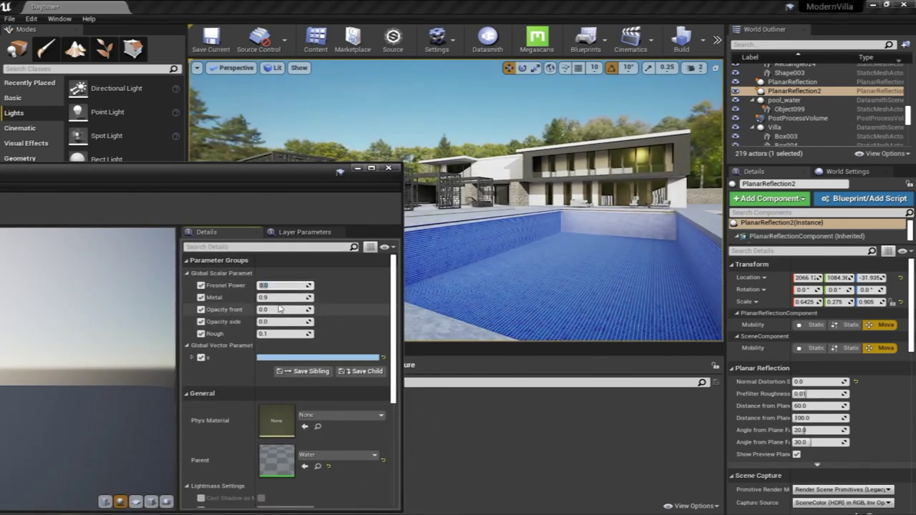
right_click_drag(625, 270, 625, 270)
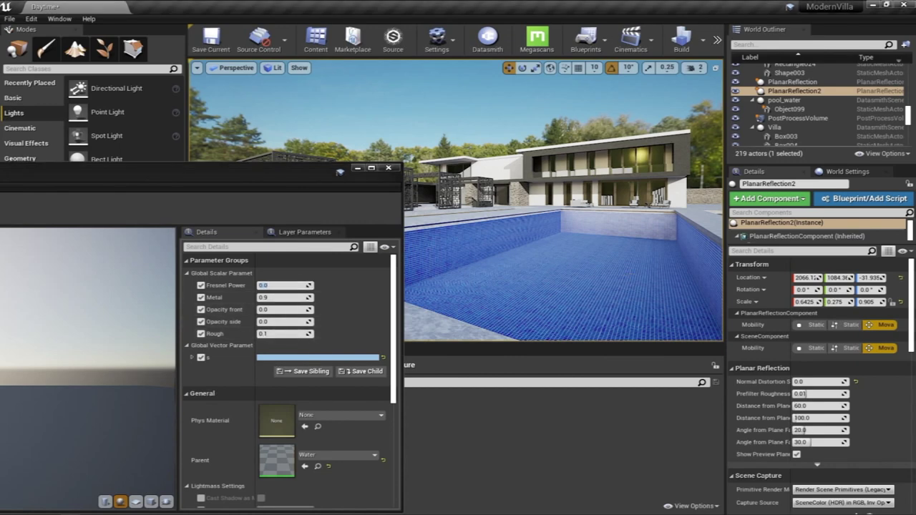
left_click(625, 270)
left_click_drag(302, 286, 333, 285)
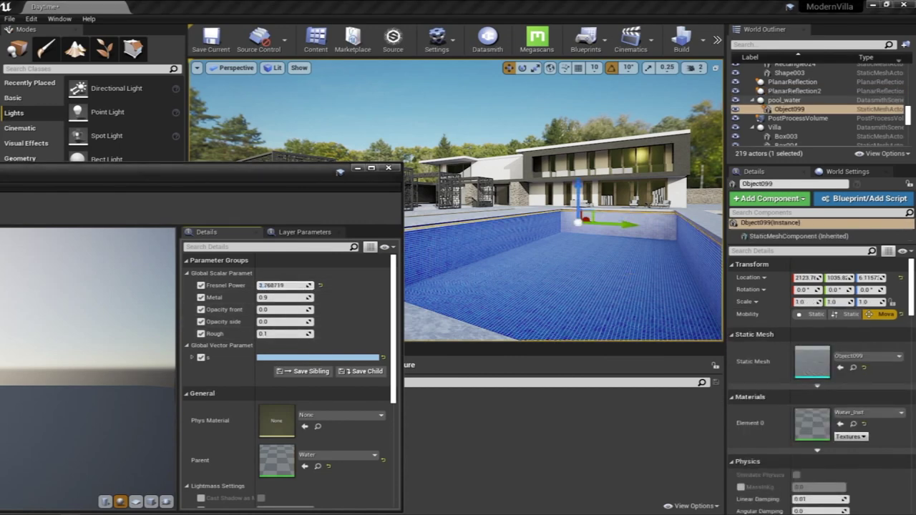
Set Opacity front to 0.3 and Opacity side to 0.8 in Water_Inst.
left_click(289, 309)
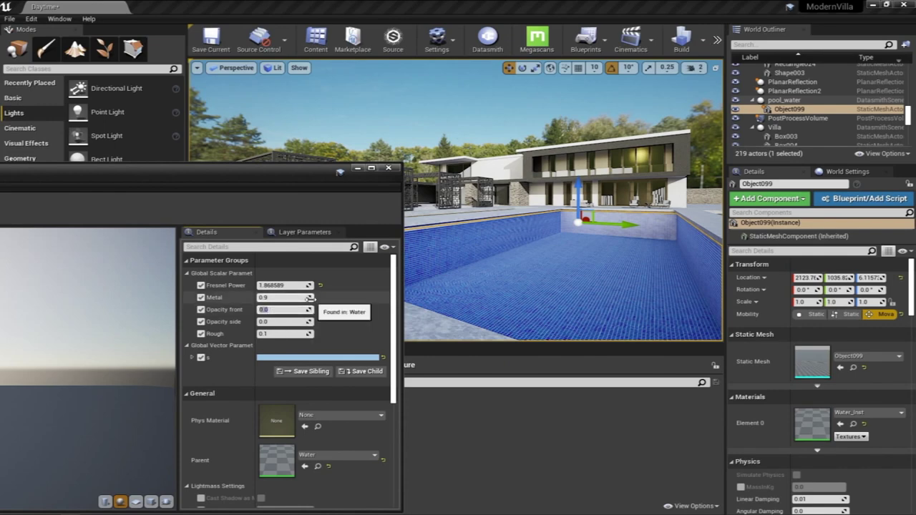
type(".3")
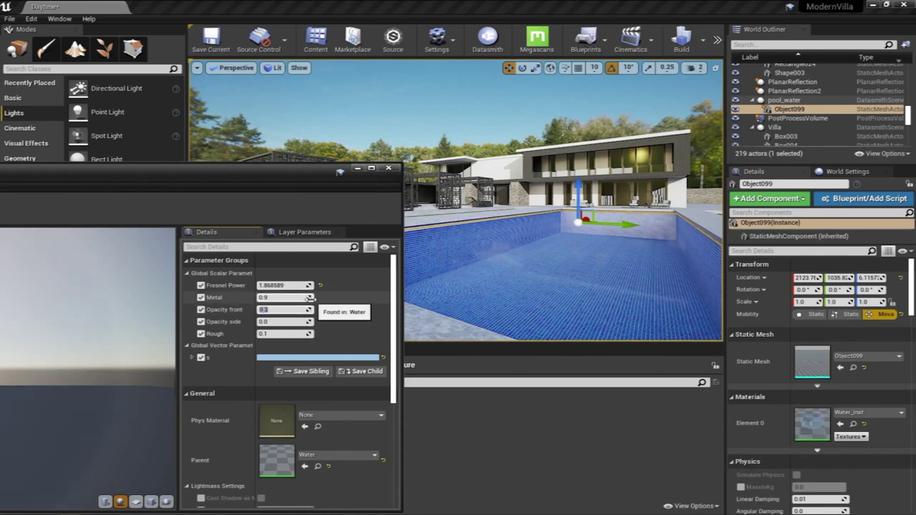
key("Return")
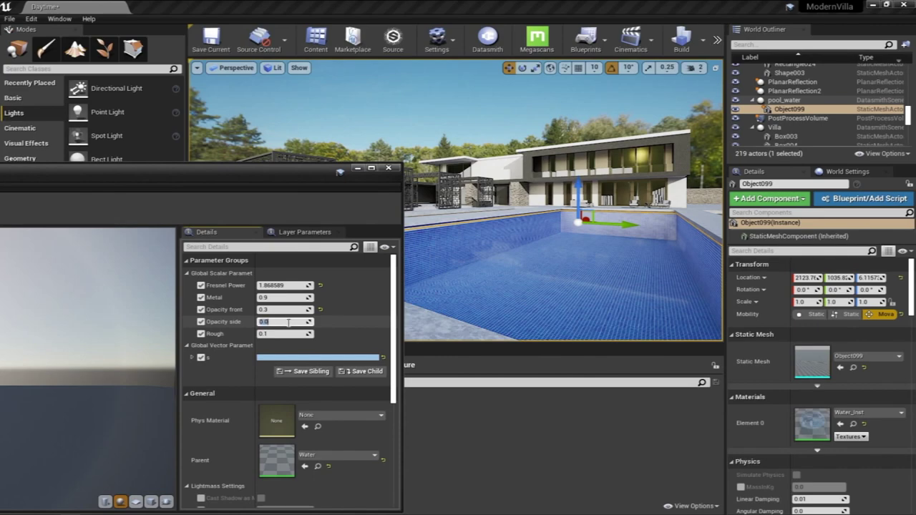
type(".8")
key("Return")
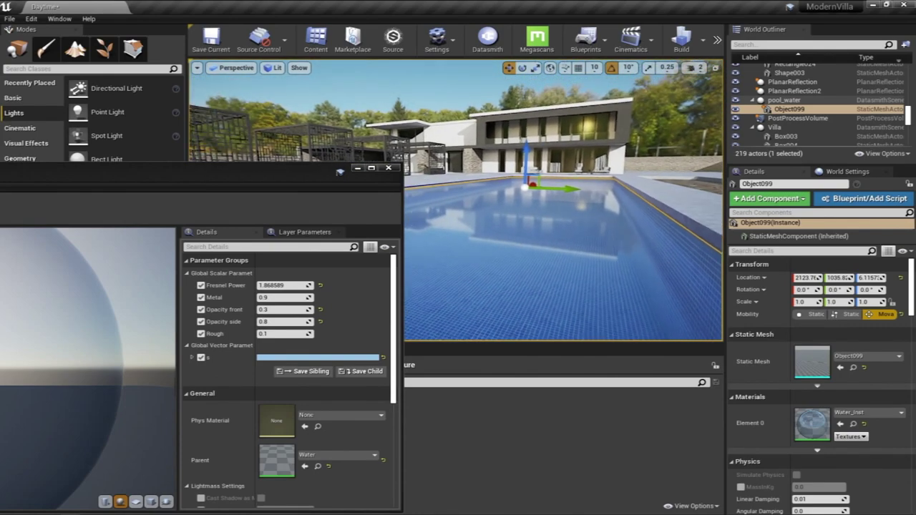
Open the parent Water material and move its main output node farther from the other nodes.
left_click_drag(268, 172, 608, 90)
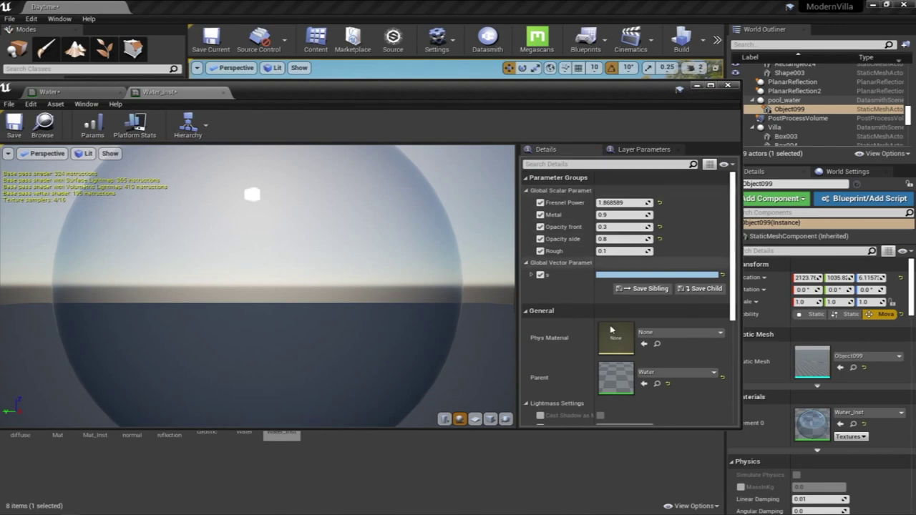
double_click(545, 91)
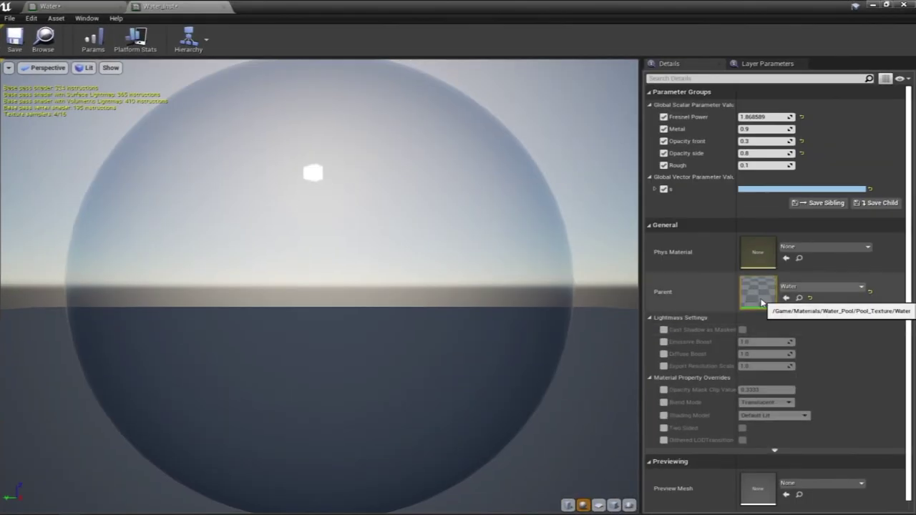
double_click(762, 301)
right_click_drag(379, 214, 418, 186)
scroll(430, 202, "down", 1)
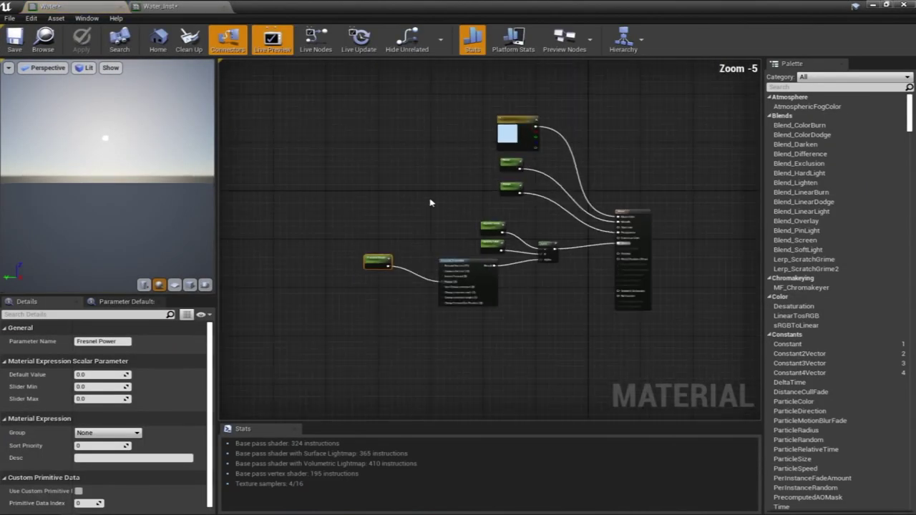
left_click_drag(405, 5, 419, 28)
double_click(422, 28)
left_click_drag(569, 181, 611, 203)
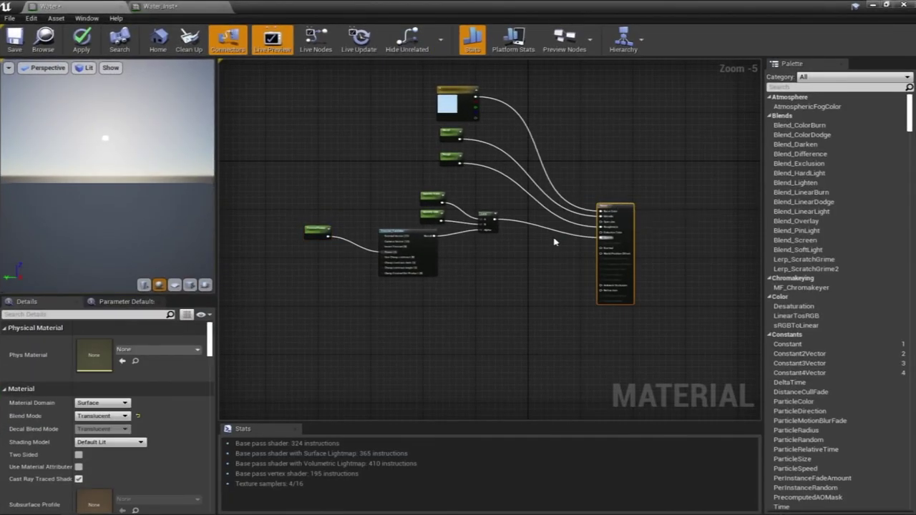
left_click(540, 292)
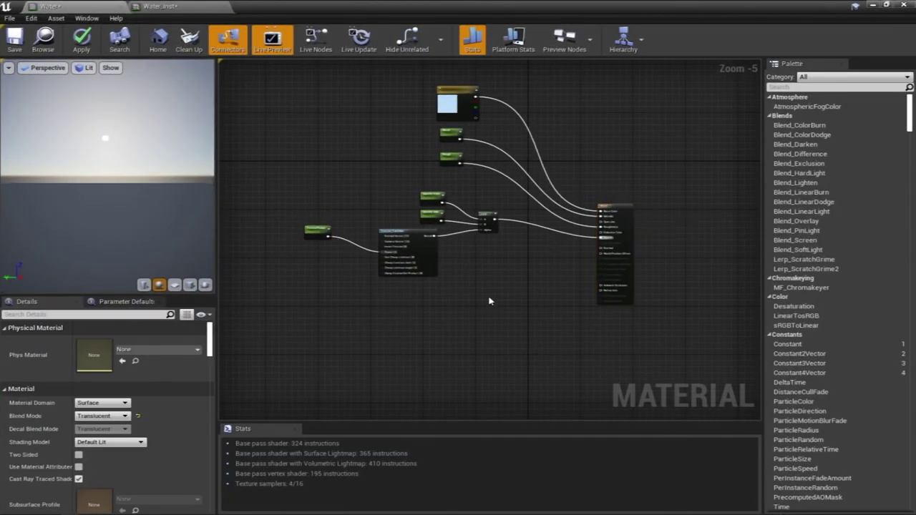
Add a Texture Sample node below Fresnel_Function and assign the T_Water_N texture to it.
left_click(448, 301)
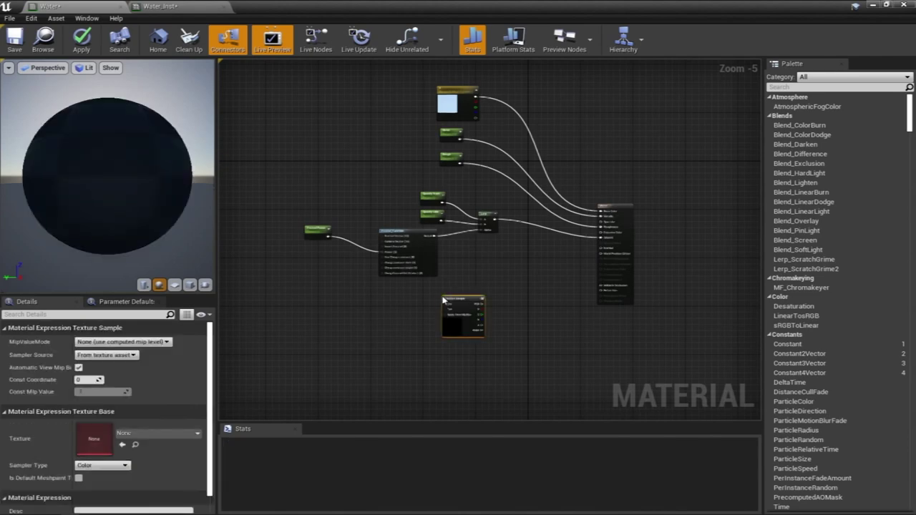
scroll(501, 279, "up", 3)
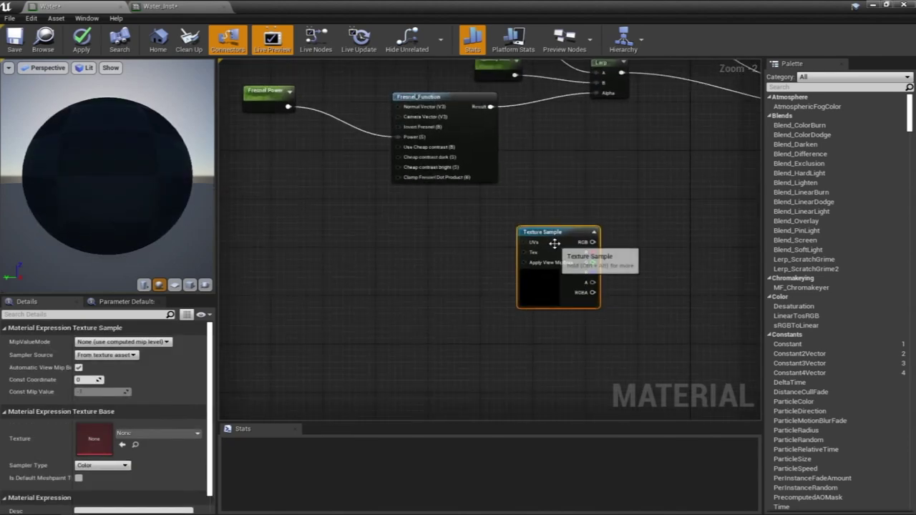
left_click(172, 432)
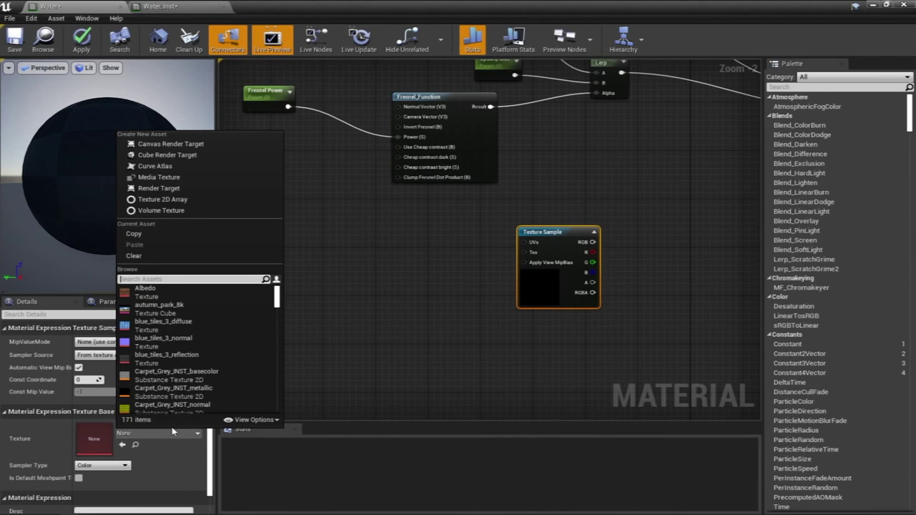
type("T")
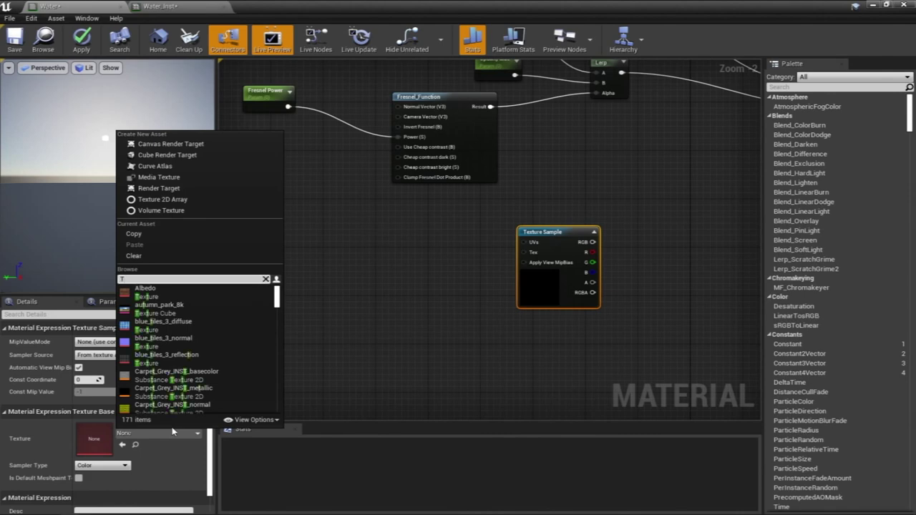
type("_water")
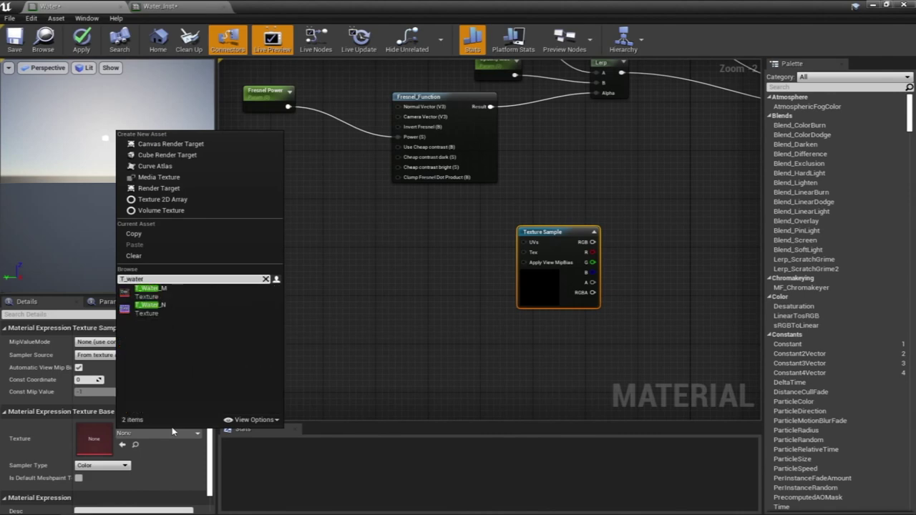
left_click(152, 313)
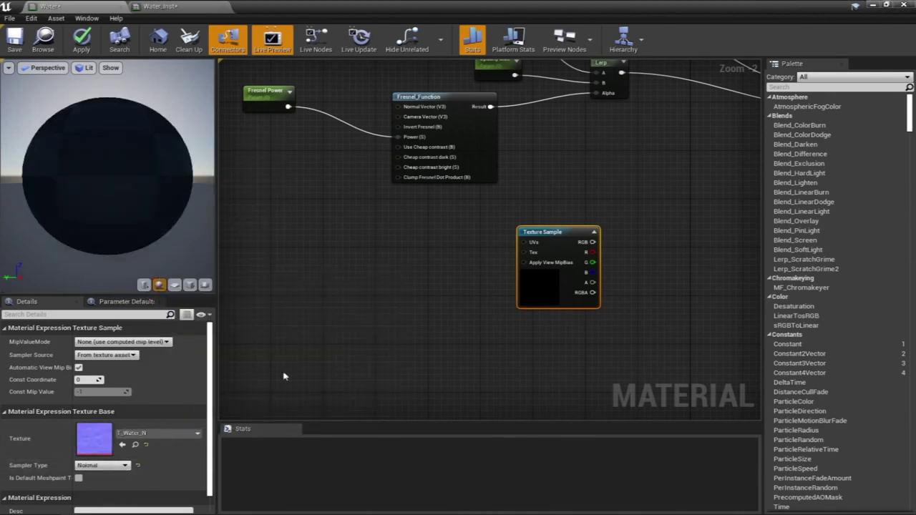
Move the Water output node slightly farther away and shift the Texture Sample node to sit beneath Fresnel_Function.
right_click_drag(531, 221, 374, 253)
scroll(374, 254, "down", 1)
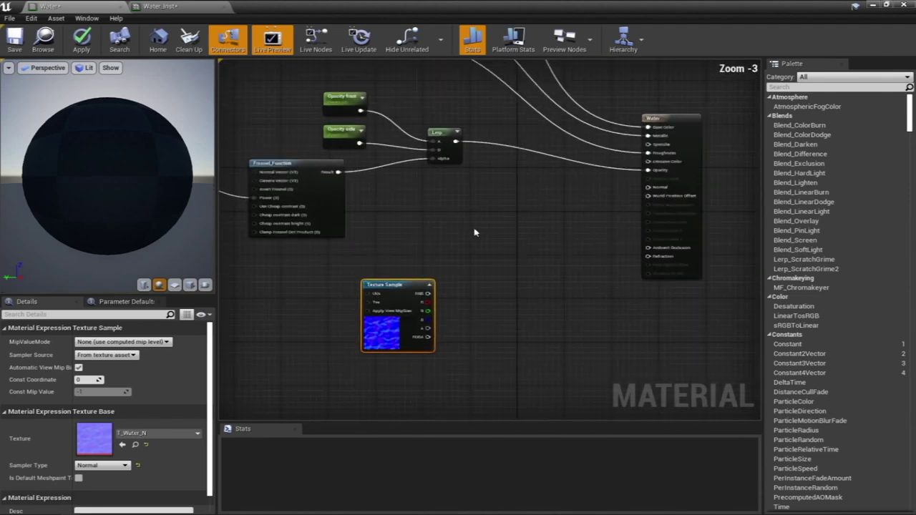
right_click_drag(503, 230, 511, 262)
left_click_drag(677, 151, 700, 151)
right_click_drag(501, 291, 582, 266)
left_click_drag(505, 287, 437, 278)
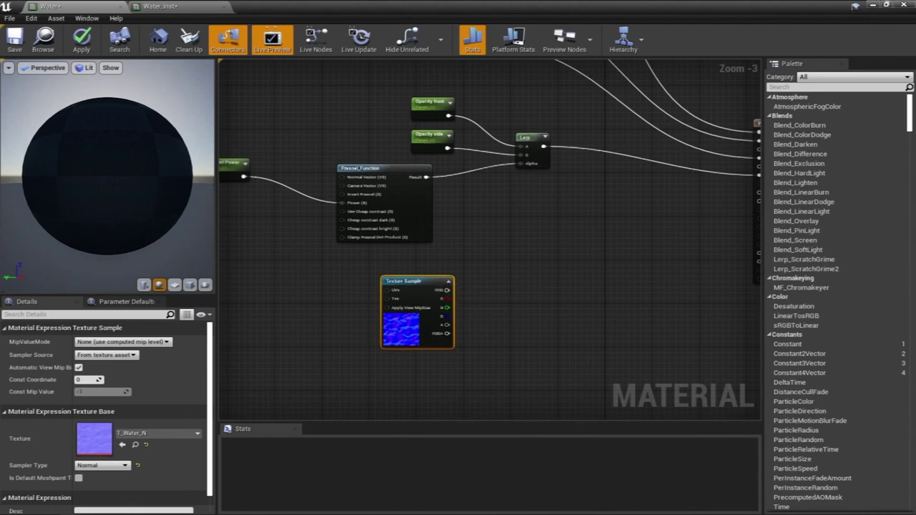
Add a FlattenNormal node fed by the RGB output of the T_Water_N Texture Sample.
right_click_drag(437, 279, 332, 287)
left_click(420, 331)
right_click_drag(420, 331, 363, 291)
scroll(425, 256, "up", 2)
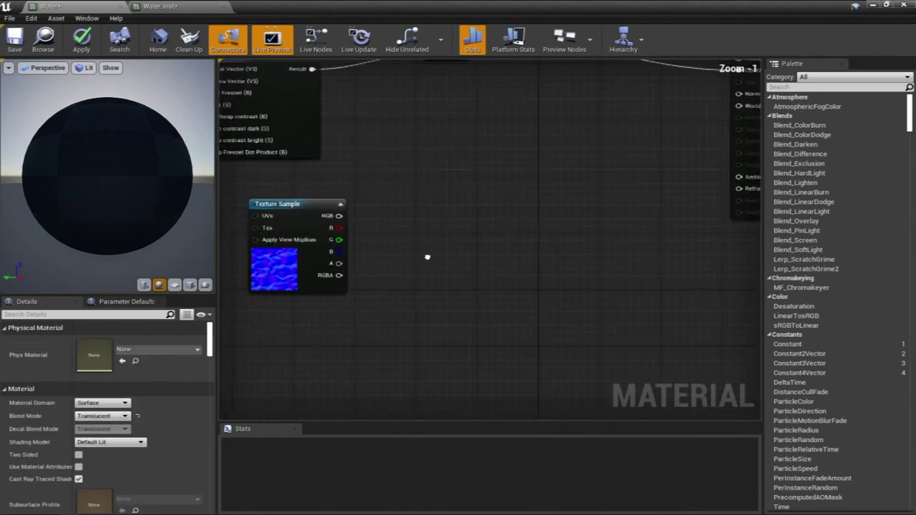
left_click_drag(344, 196, 437, 256)
type("flat")
left_click(465, 307)
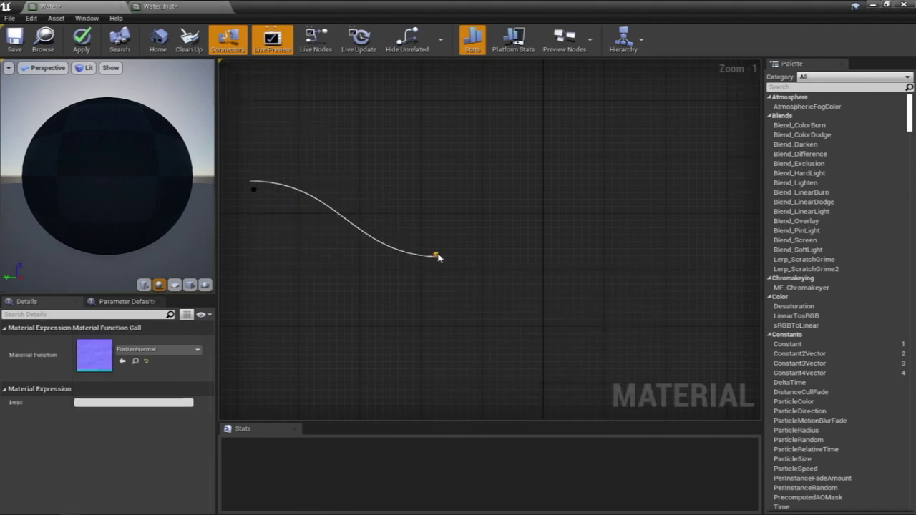
Add a scalar parameter below the Texture Sample and name it Water Normal Intensity.
left_click(301, 320)
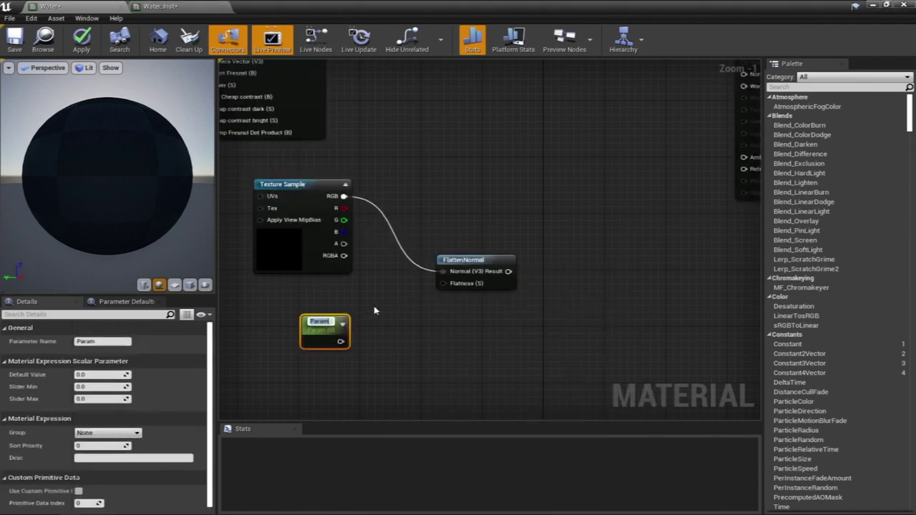
type("no")
key("BackSpace")
key("BackSpace")
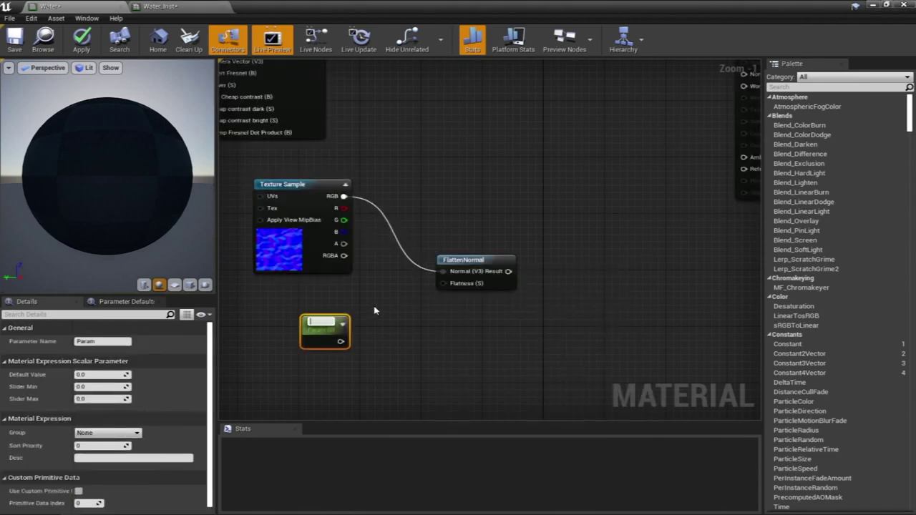
type("Water Normal Intensity")
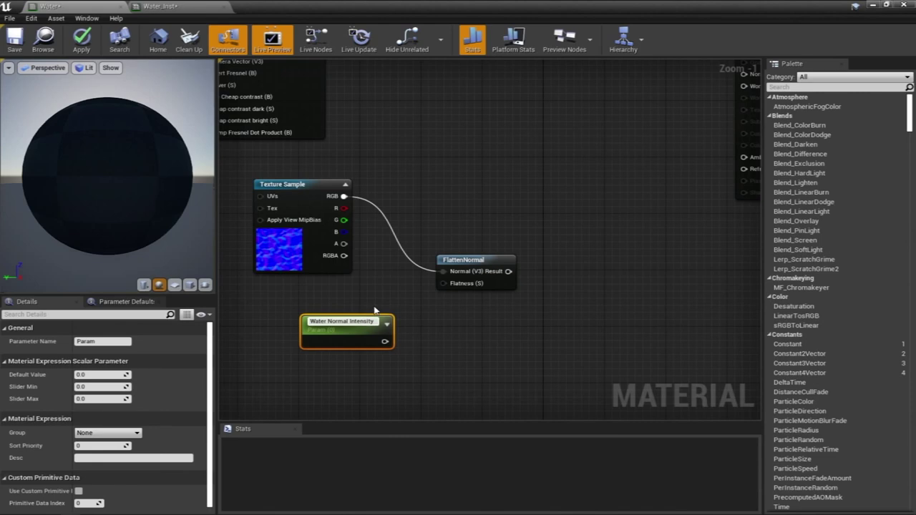
key("Return")
Connect Water Normal Intensity to FlattenNormal's Flatness input and FlattenNormal's Result to the material's Normal input.
left_click_drag(380, 339, 445, 284)
right_click_drag(492, 259, 417, 315)
left_click_drag(433, 328, 668, 131)
Add a TexCoord node in the empty area ahead of the Texture Sample, below Fresnel Power.
right_click_drag(436, 192, 604, 192)
scroll(580, 198, "down", 2)
right_click_drag(392, 233, 419, 242)
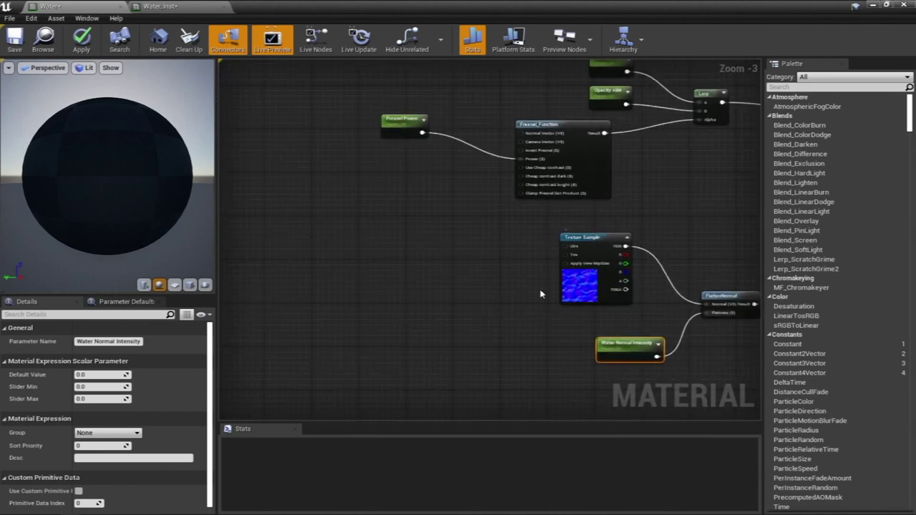
right_click_drag(404, 239, 435, 243)
left_click(385, 229)
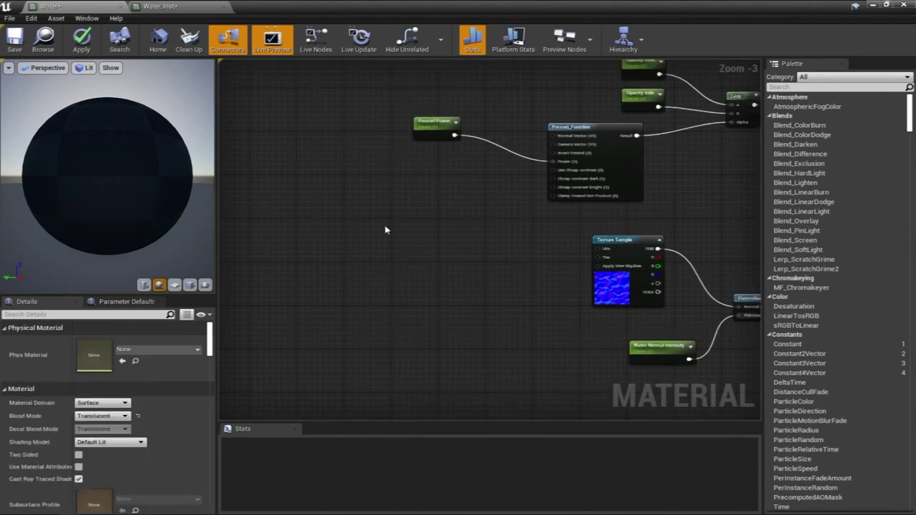
left_click(345, 225)
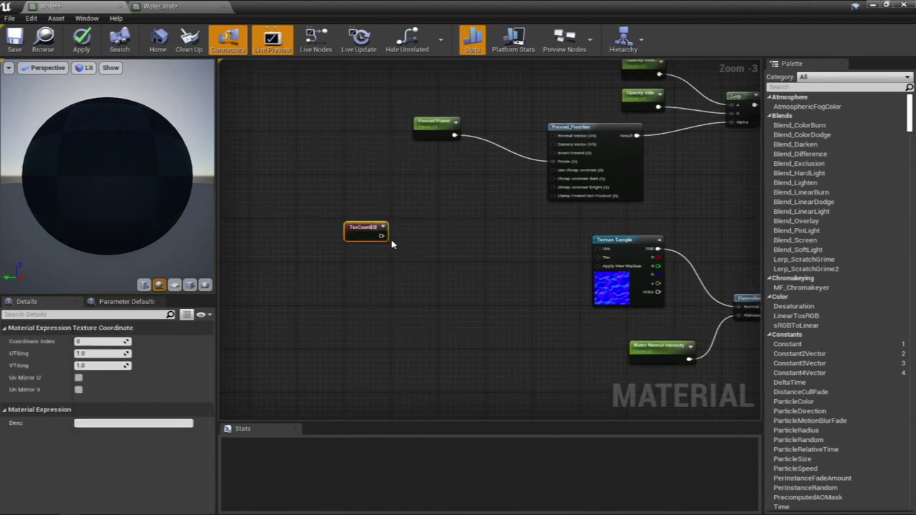
left_click_drag(355, 238, 332, 240)
Add two scalar parameters named U and V below the TexCoord node.
left_click(334, 284)
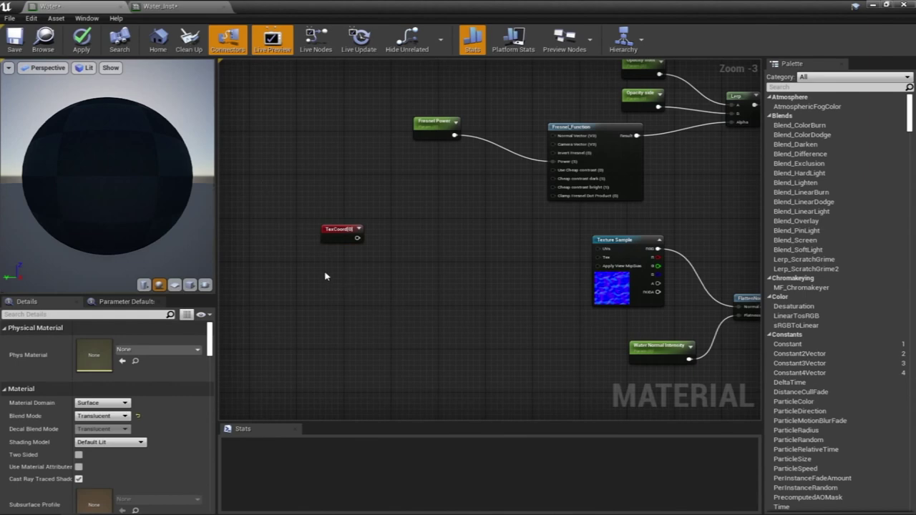
left_click(326, 277)
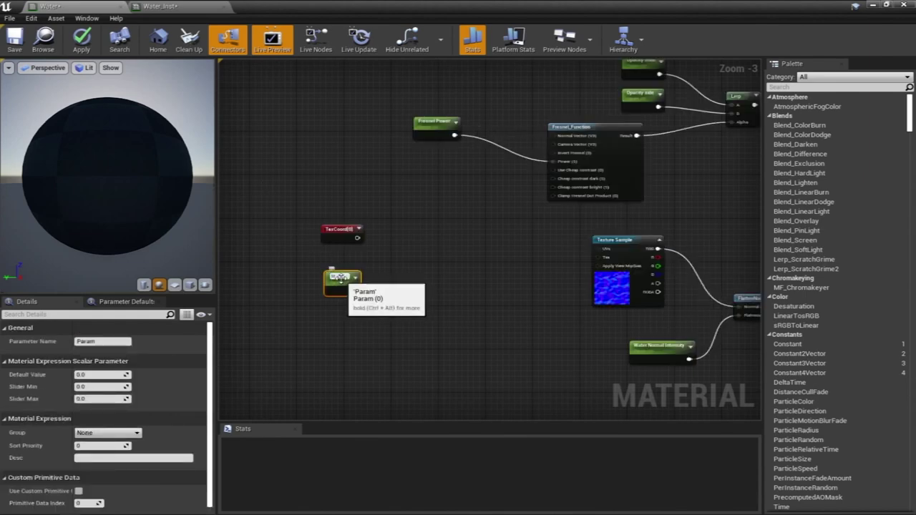
left_click(343, 329)
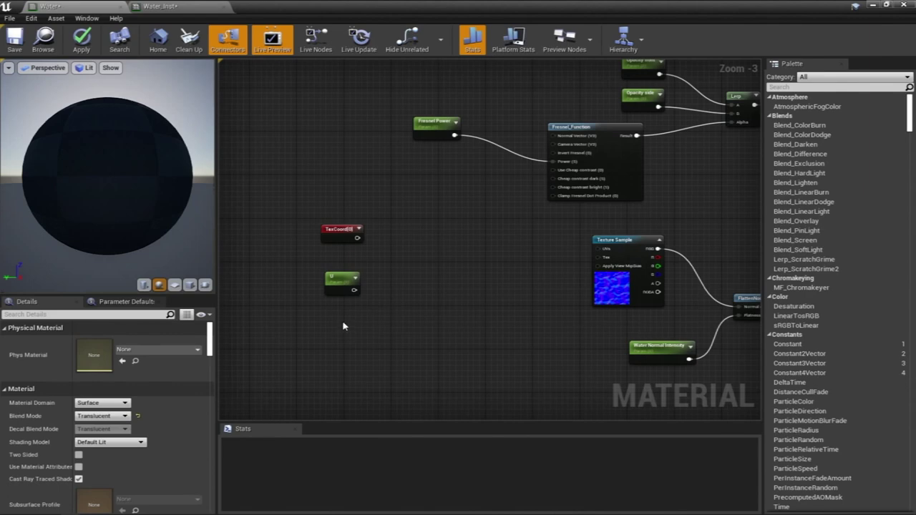
left_click(342, 326)
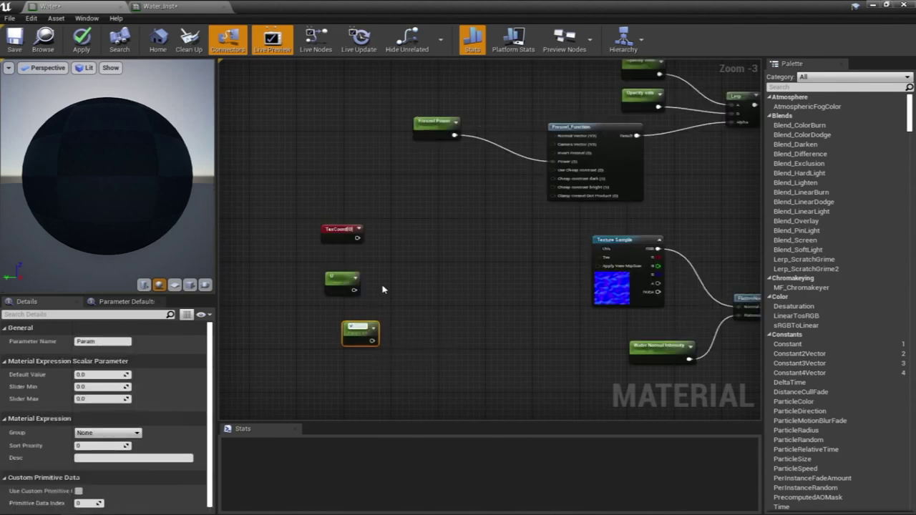
left_click(412, 285)
Add an AppendVector node and connect U to its A input and V to its B input.
right_click(418, 278)
type("app")
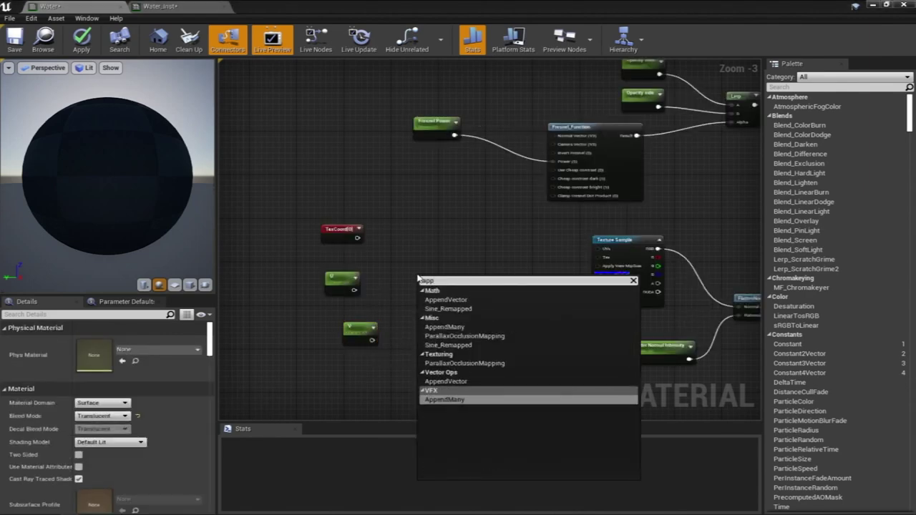
key("Up")
key("Up")
key("Return")
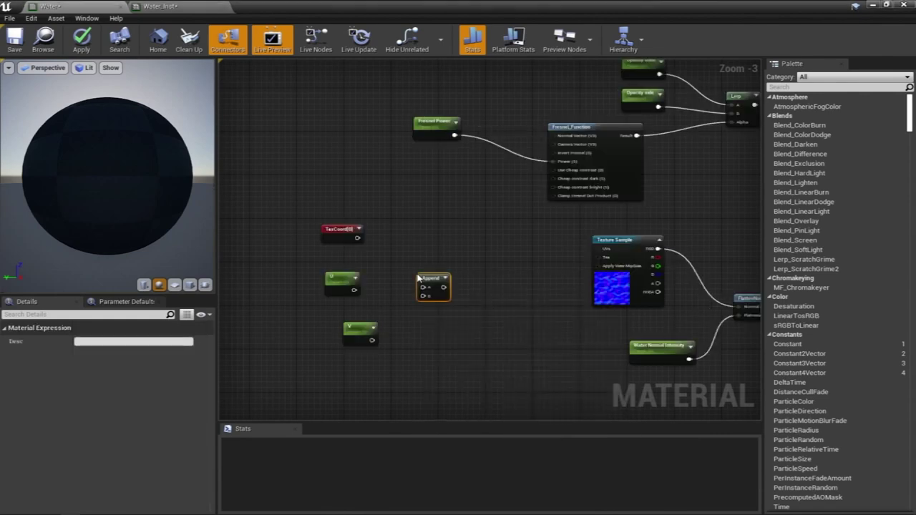
left_click_drag(354, 290, 378, 340)
key("Escape")
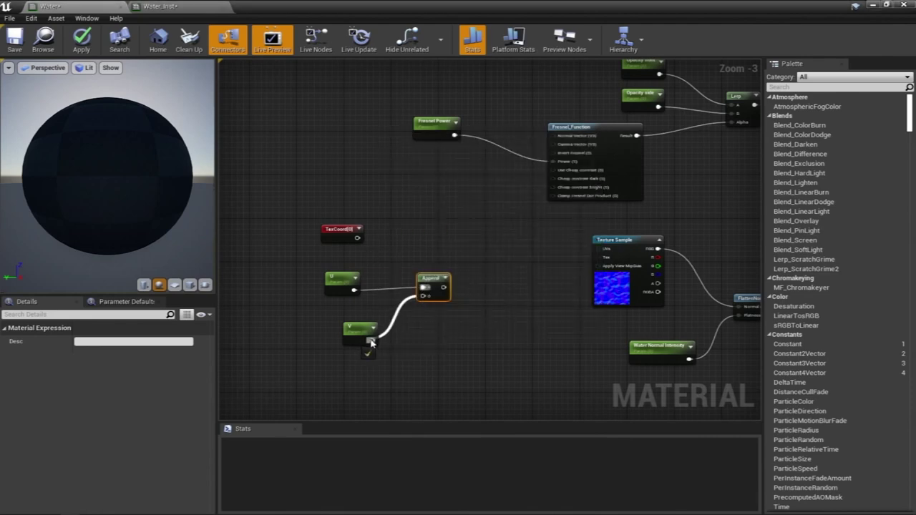
left_click(473, 273)
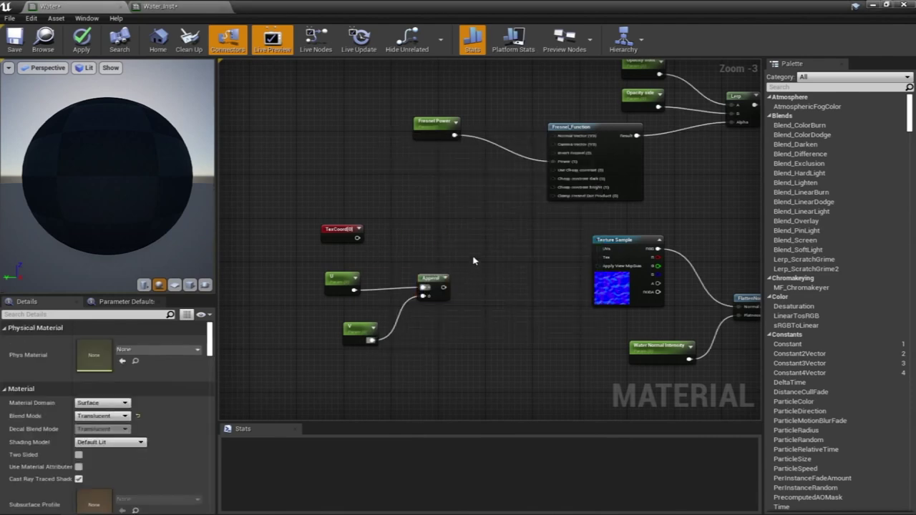
Multiply TexCoord by the Append output and connect the product to the Texture Sample's UVs.
left_click(472, 261)
left_click_drag(444, 287, 479, 283)
left_click_drag(478, 270, 357, 237)
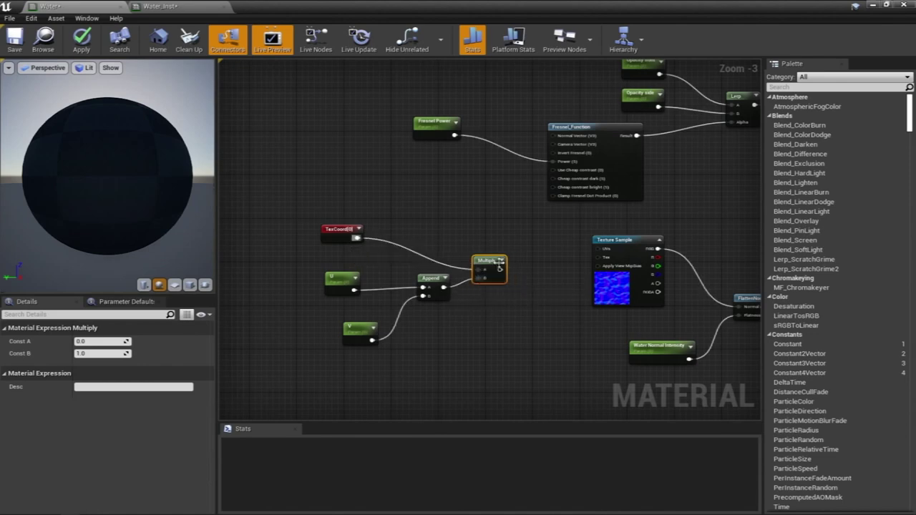
left_click_drag(501, 271, 600, 248)
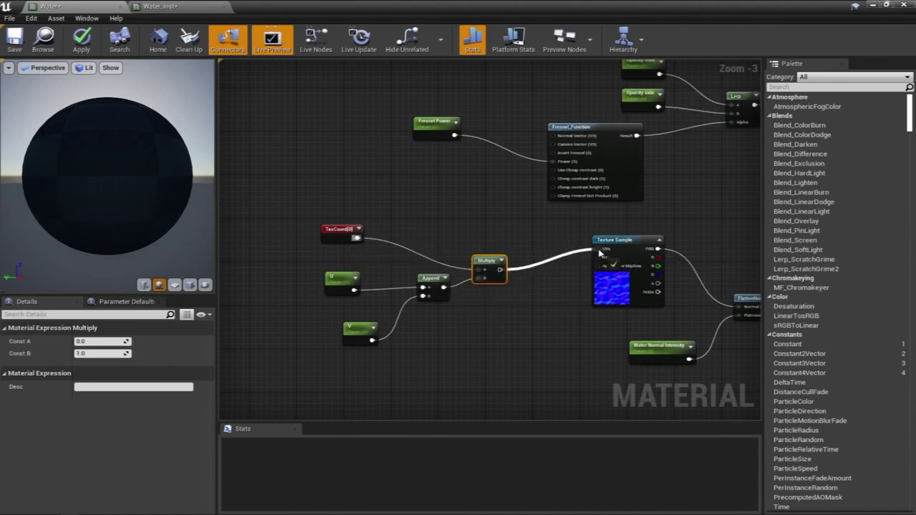
Apply the Water material changes, return to the level and open Water_Inst from the Pool_Texture folder.
right_click_drag(550, 292, 355, 268)
scroll(355, 267, "down", 3)
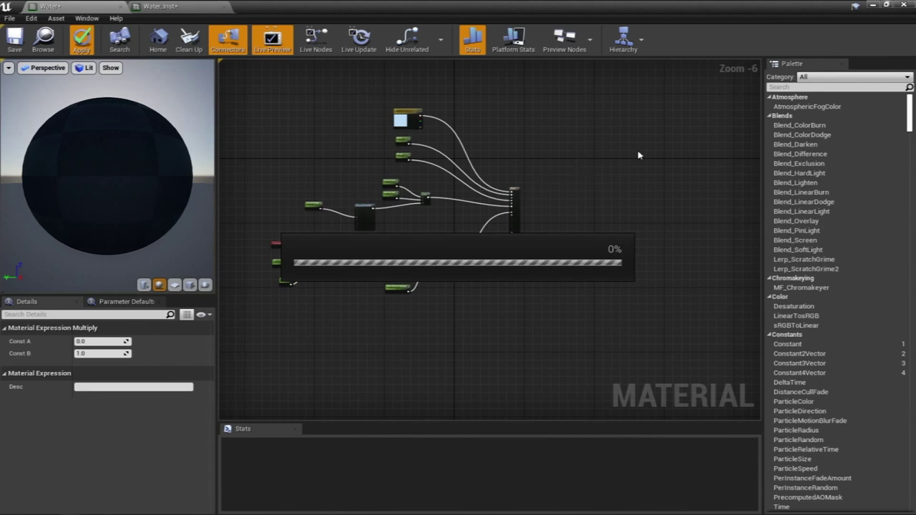
left_click(872, 7)
right_click_drag(501, 243, 517, 233)
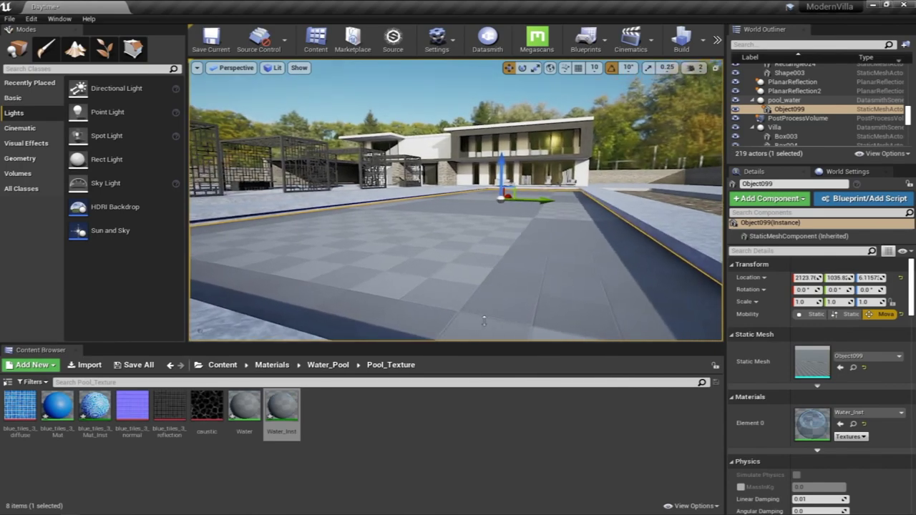
double_click(293, 425)
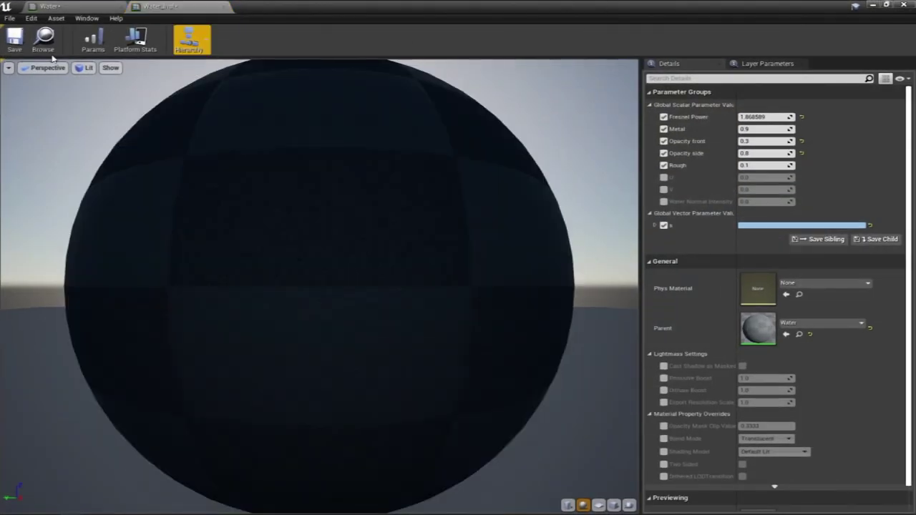
Place the Water_Inst editor beside the pool view and enable its U, V and Water Normal Intensity parameters.
left_click_drag(525, 5, 33, 62)
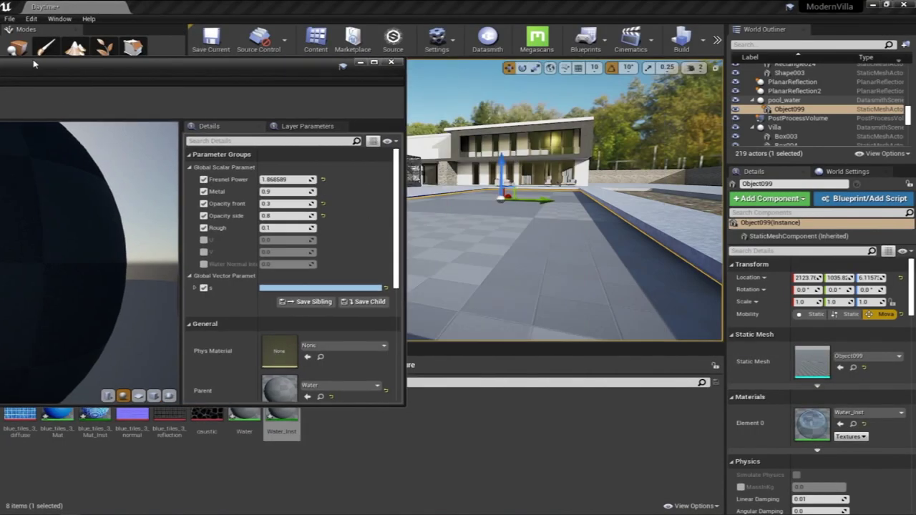
left_click(204, 240)
left_click(204, 253)
left_click(204, 264)
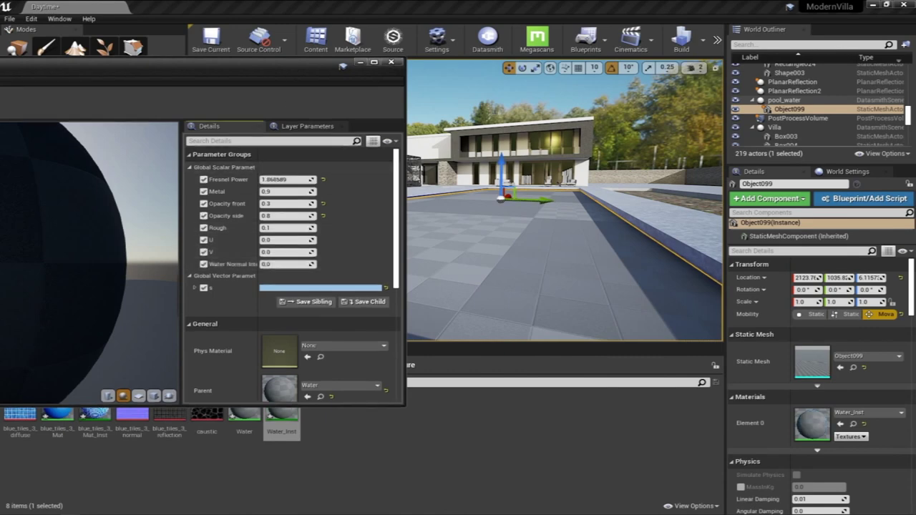
left_click_drag(292, 70, 120, 84)
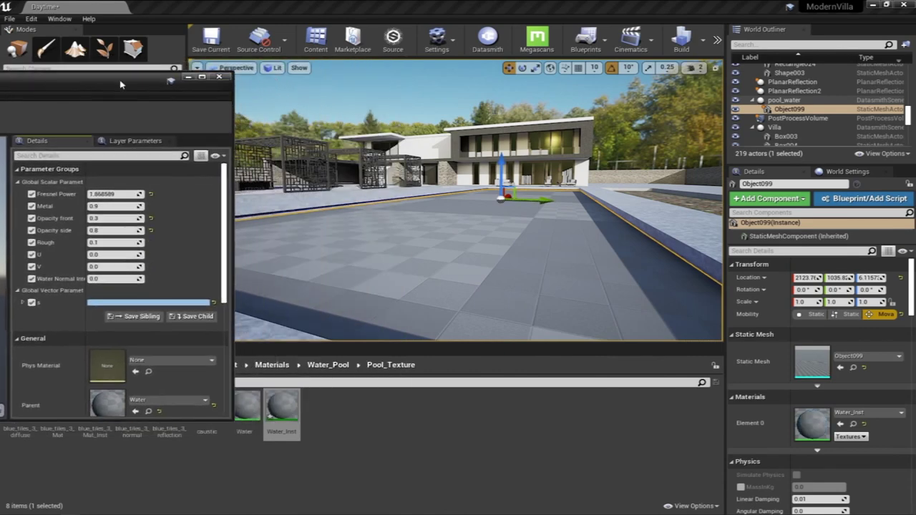
Set U and V to 1 and Water Normal Intensity to 0.5 in Water_Inst.
key("Return")
left_click(108, 268)
type("1")
key("Return")
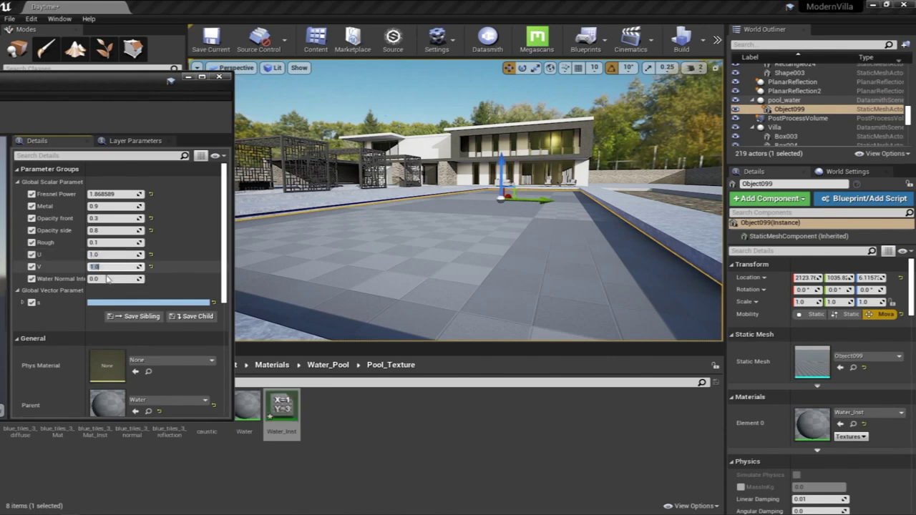
left_click(108, 279)
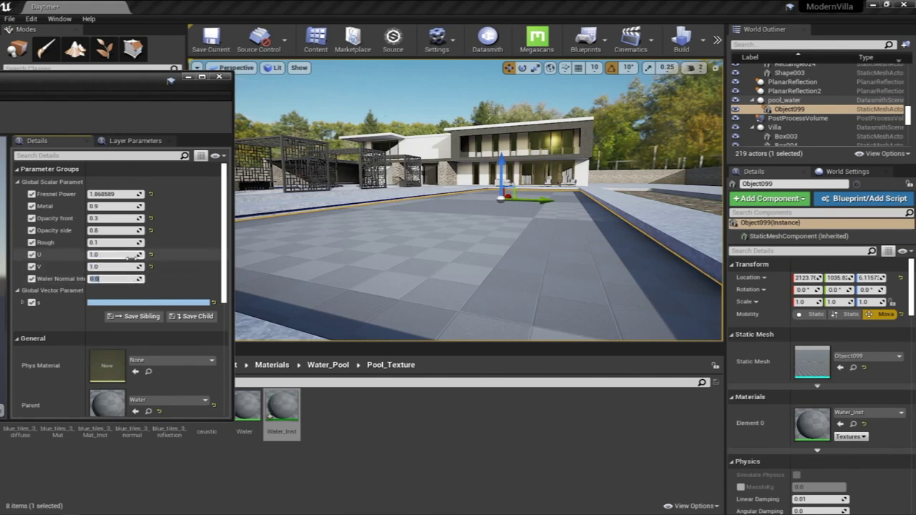
key("Return")
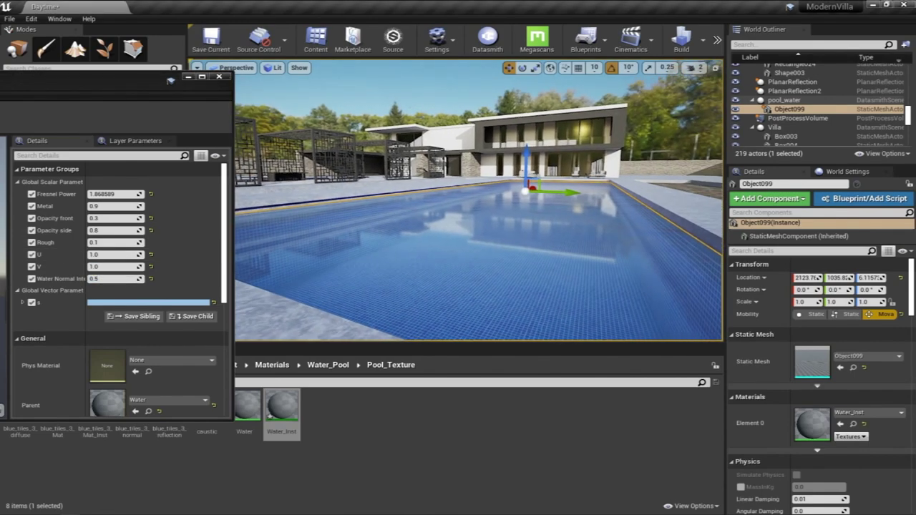
Set both U and V to 5 in Water_Inst while viewing the pool surface up close.
right_click_drag(478, 201, 480, 245)
scroll(542, 217, "up", 5)
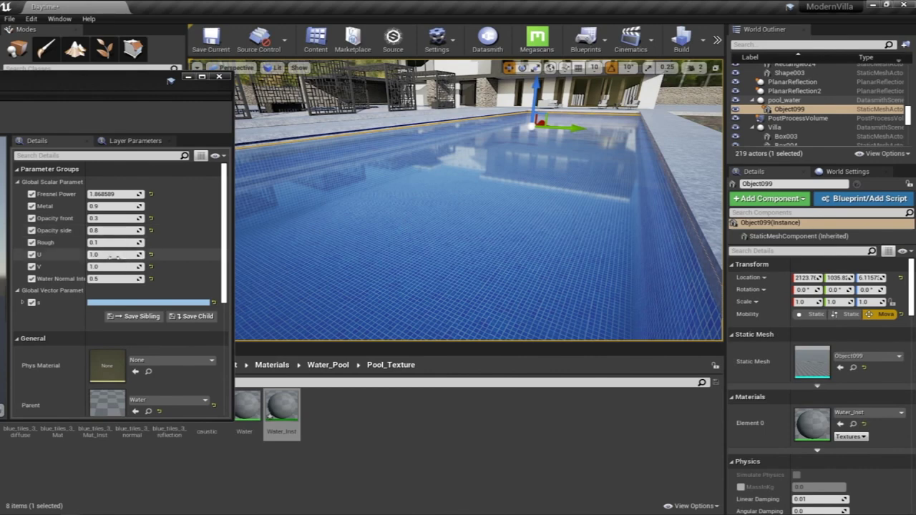
left_click(112, 254)
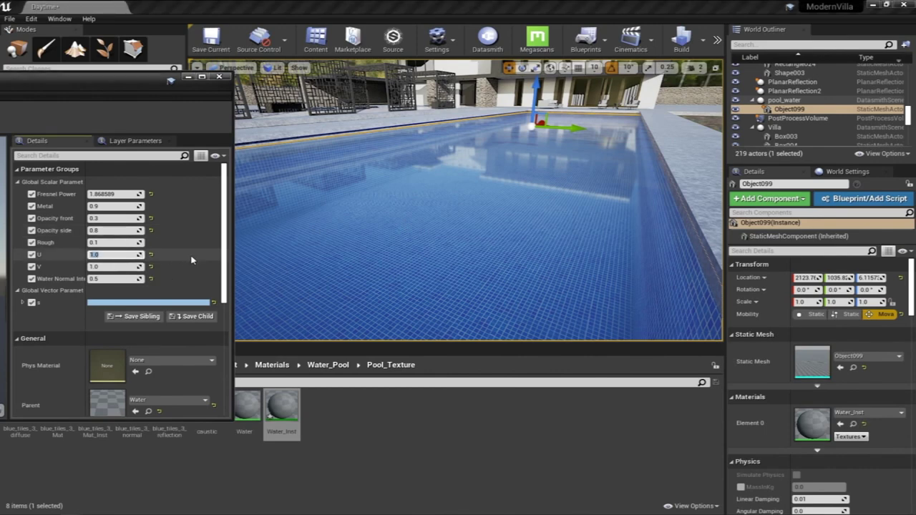
type("5")
key("Return")
left_click(31, 266)
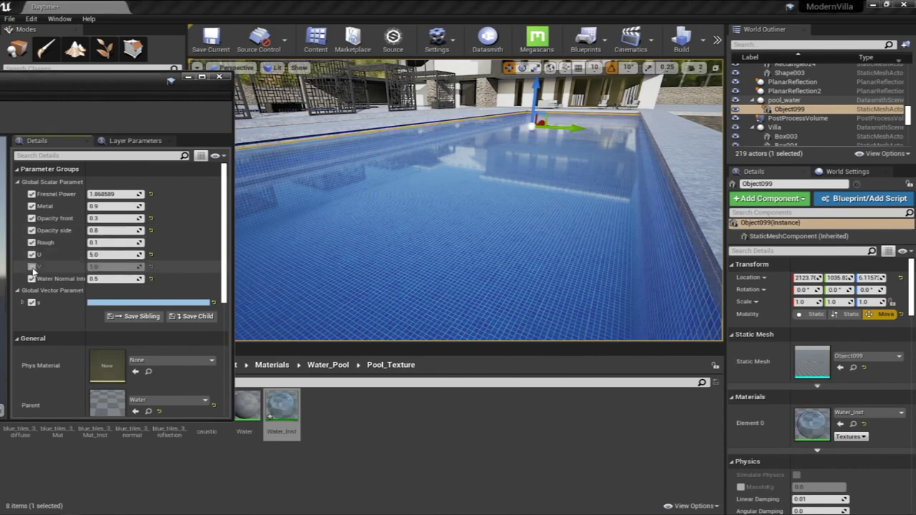
left_click(106, 266)
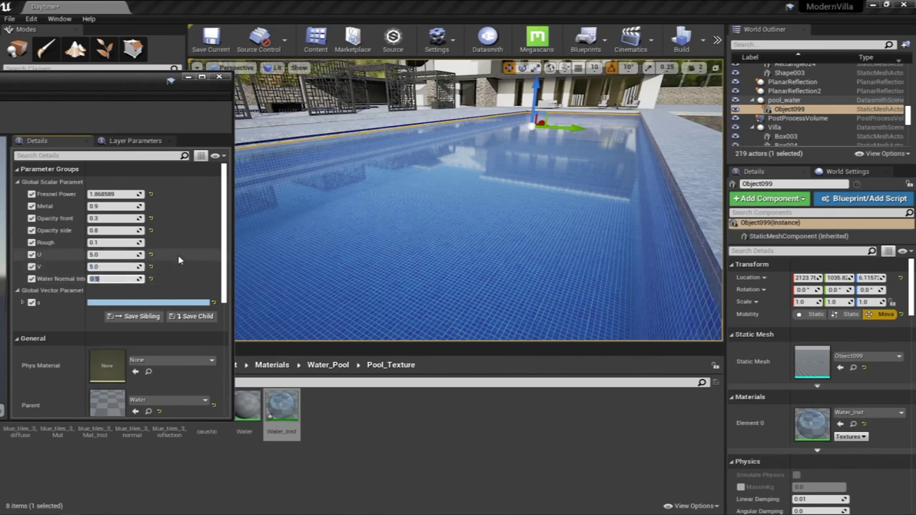
Try a Water Normal Intensity of 5 in Water_Inst, and settle on 2.
type("5")
key("Return")
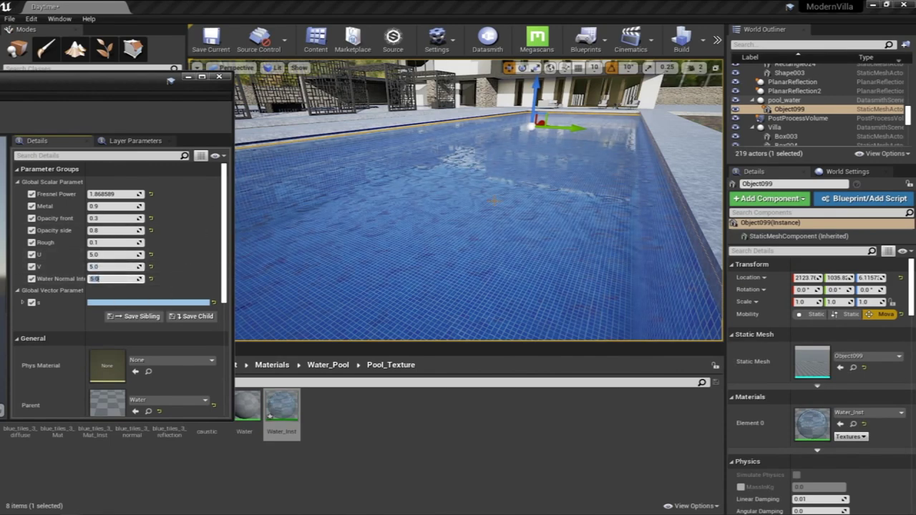
type("2")
key("Return")
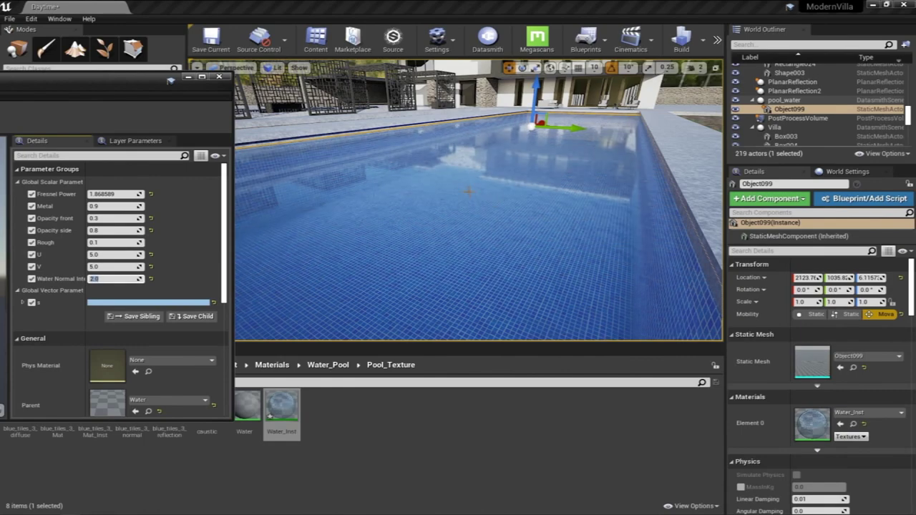
Raise Water Normal Intensity to 5.41618 in Water_Inst while viewing the pool surface.
right_click_drag(469, 191, 488, 173)
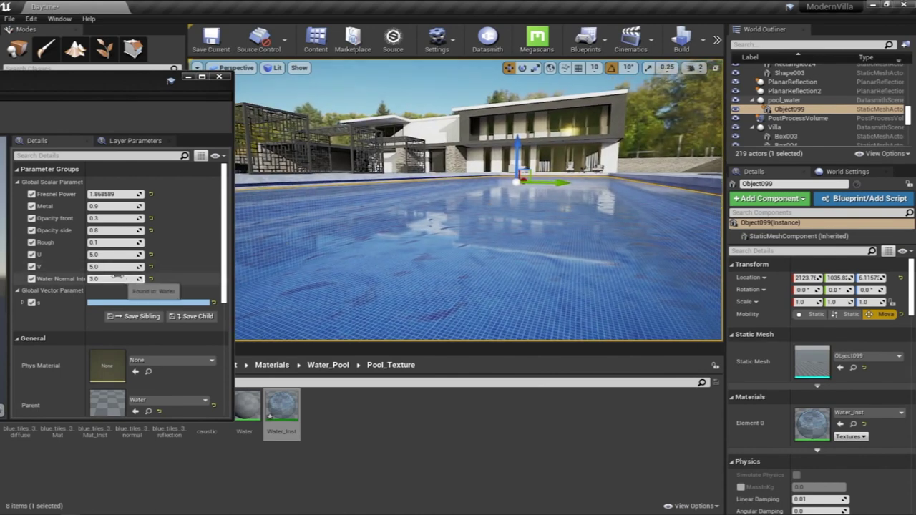
left_click_drag(101, 278, 125, 278)
right_click_drag(478, 207, 499, 219)
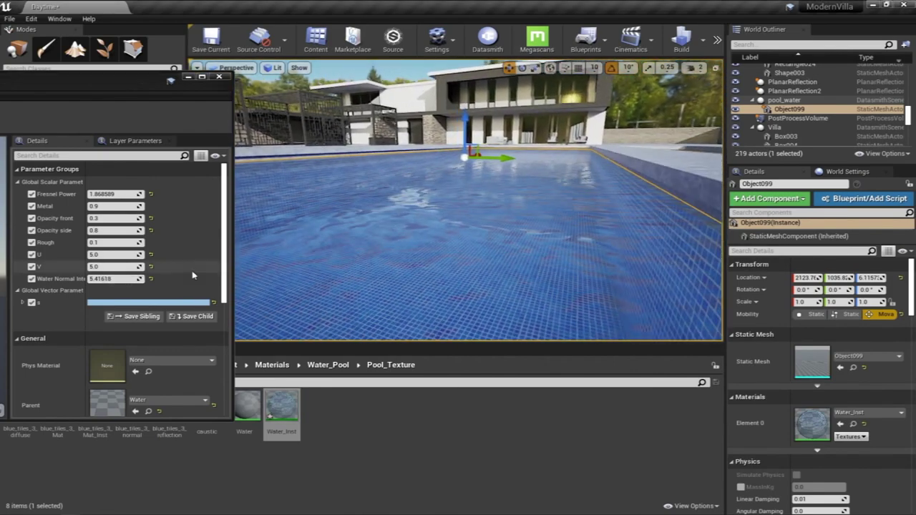
Set both U and V to 6 in Water_Inst and check the ripples across the pool.
left_click(123, 254)
type("6")
key("Return")
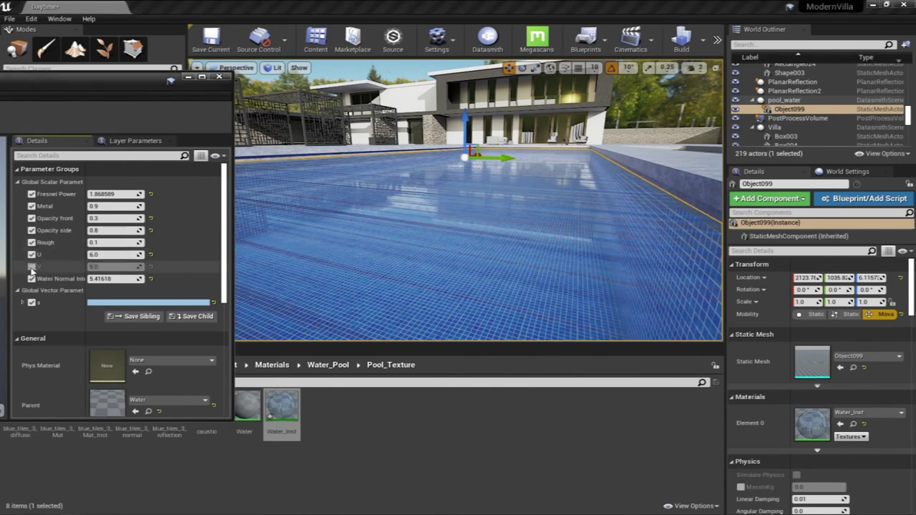
left_click(32, 267)
left_click(111, 267)
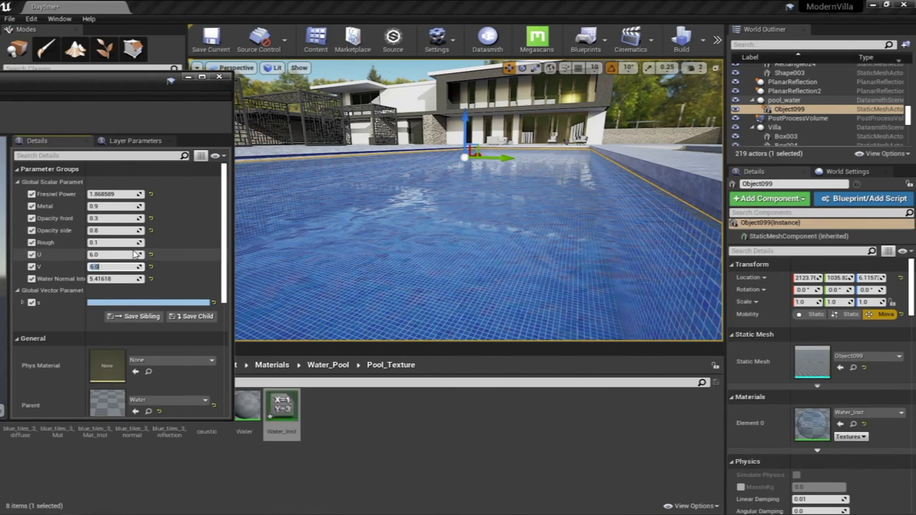
right_click_drag(385, 134, 379, 108)
key("d")
key("a")
right_click_drag(521, 213, 502, 217)
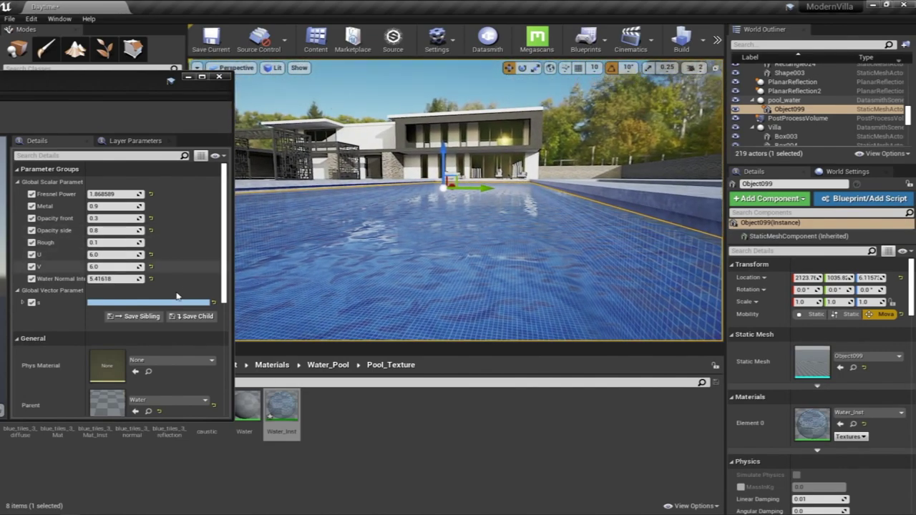
Open the parent Water material and maximize its editor to show the node graph.
double_click(120, 401)
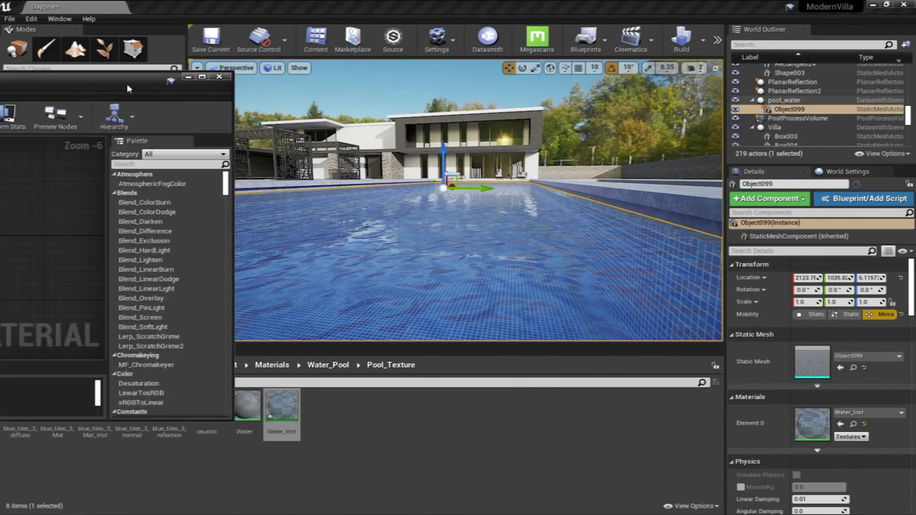
left_click_drag(129, 90, 551, 133)
double_click(552, 133)
right_click_drag(369, 186, 536, 193)
scroll(535, 191, "up", 4)
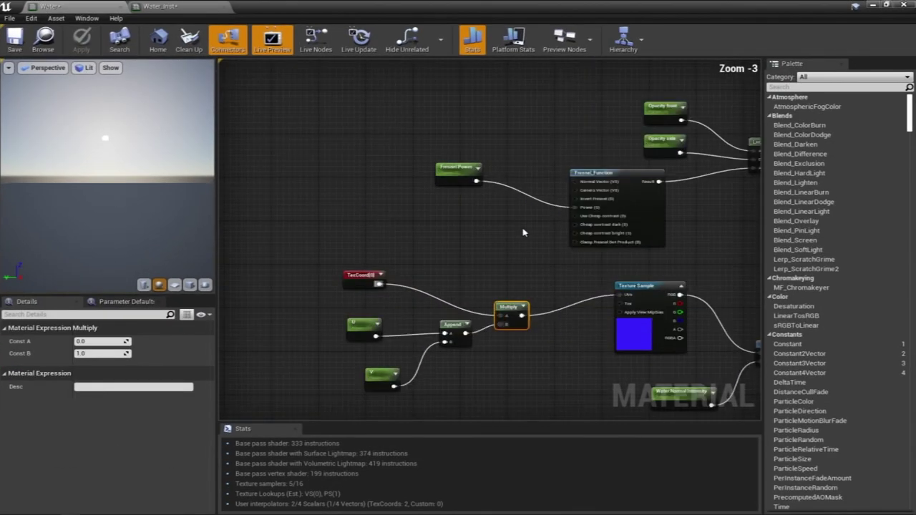
scroll(496, 253, "down", 4)
left_click(583, 254)
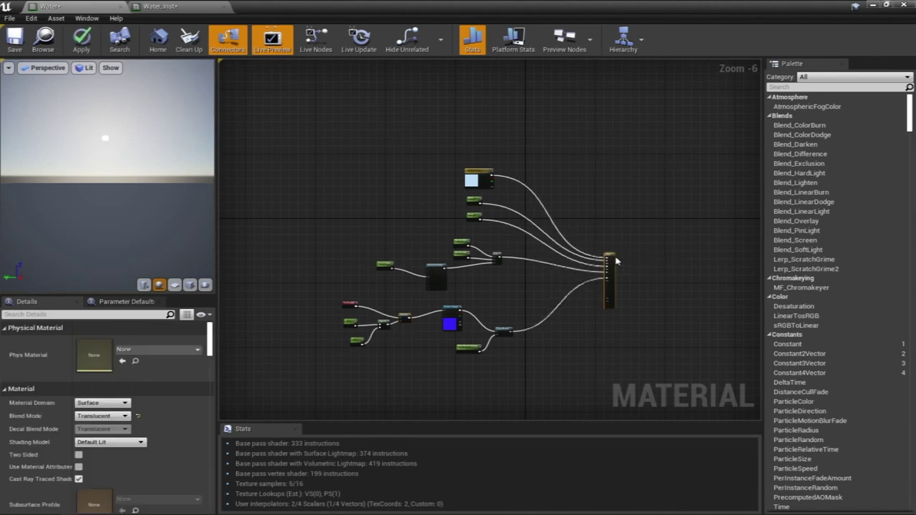
Move the Fresnel opacity nodes upward and the UV tiling nodes farther from the normal Texture Sample to free up space.
scroll(544, 309, "up", 2)
left_click_drag(564, 222, 379, 289)
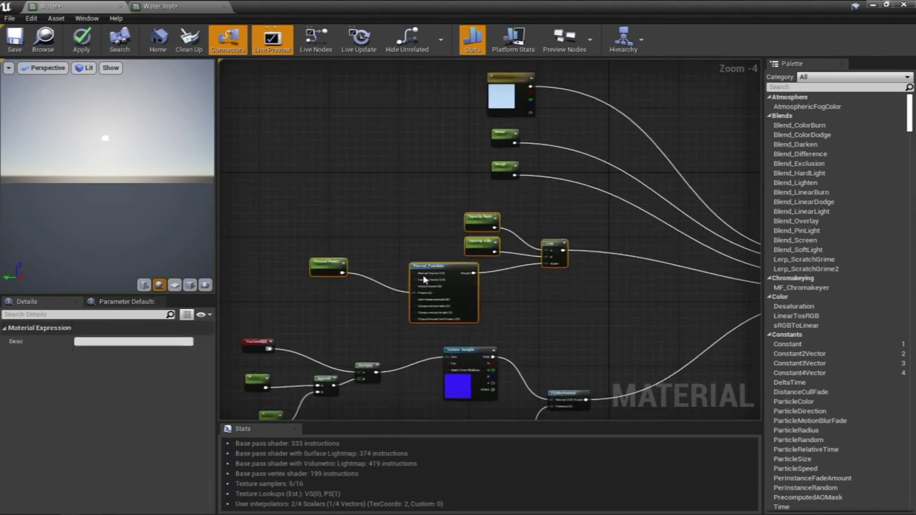
left_click_drag(548, 242, 554, 212)
right_click_drag(530, 291, 649, 211)
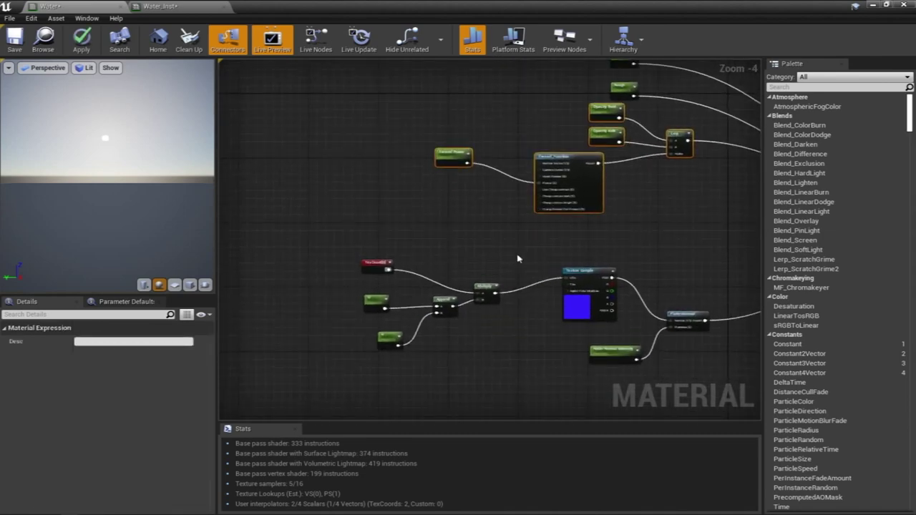
left_click_drag(502, 249, 316, 355)
left_click_drag(480, 287, 368, 281)
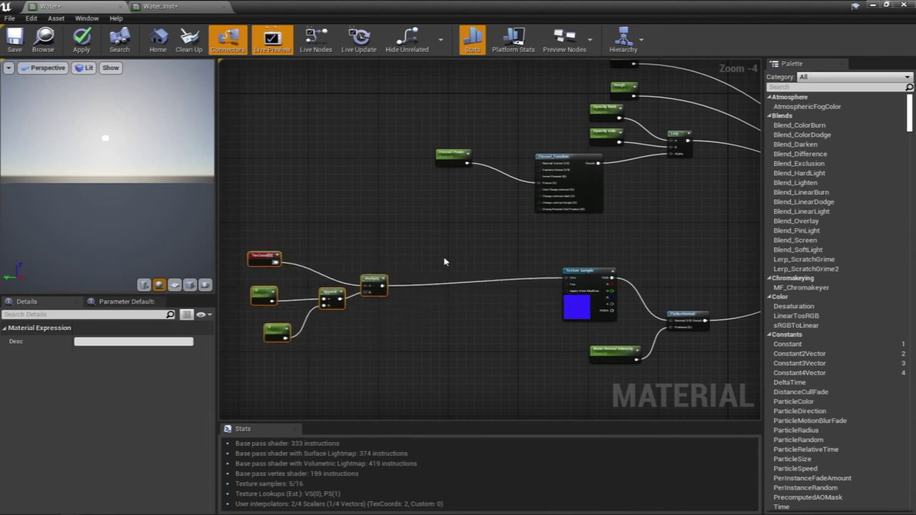
left_click(435, 263)
Add a Panner node between the UV Multiply and the normal Texture Sample.
scroll(563, 311, "up", 1)
scroll(564, 310, "up", 3)
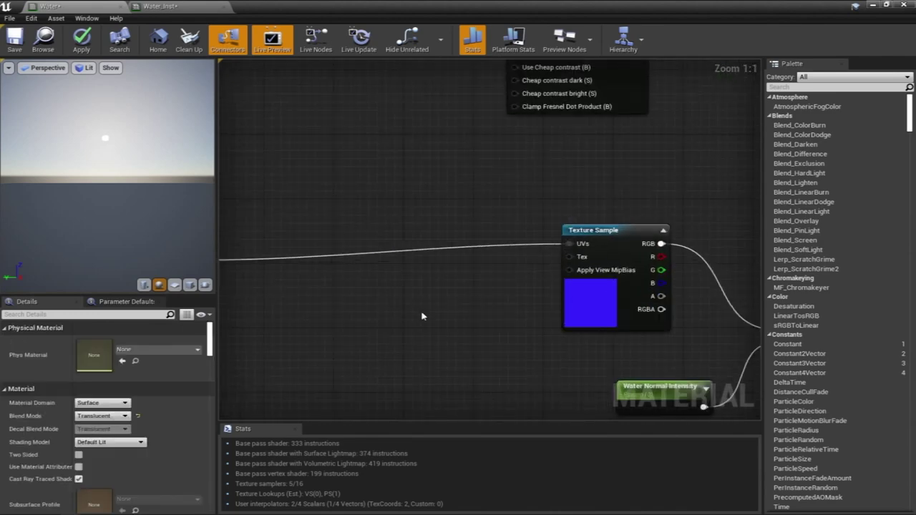
right_click_drag(421, 317, 519, 322)
right_click(476, 211)
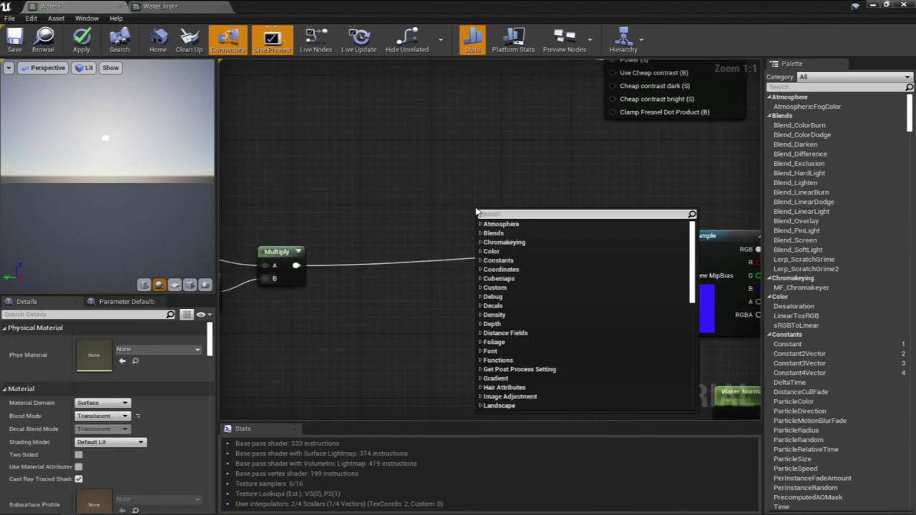
type("pann")
key("Return")
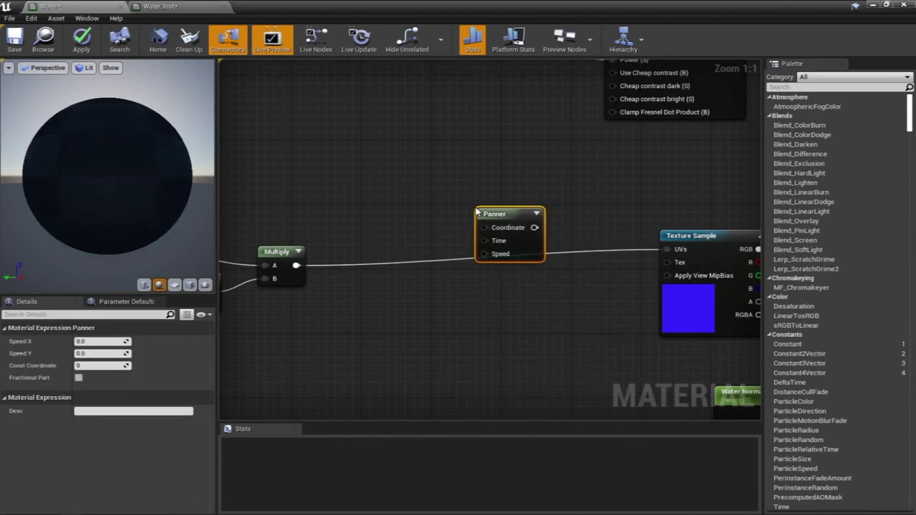
left_click_drag(481, 213, 481, 236)
scroll(489, 199, "down", 2)
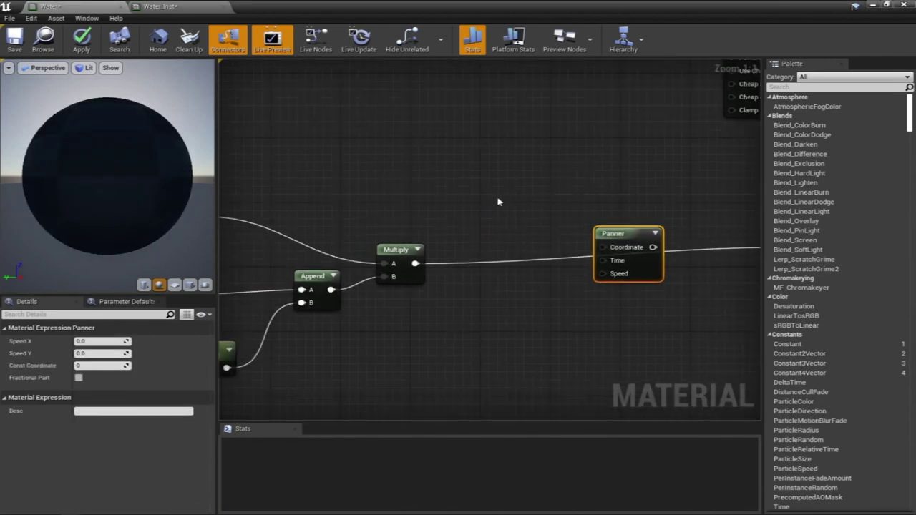
Connect the Multiply output to the Panner's Coordinate input and the Panner output to the Texture Sample's UVs.
right_click_drag(484, 189, 440, 196)
right_click_drag(345, 205, 380, 208)
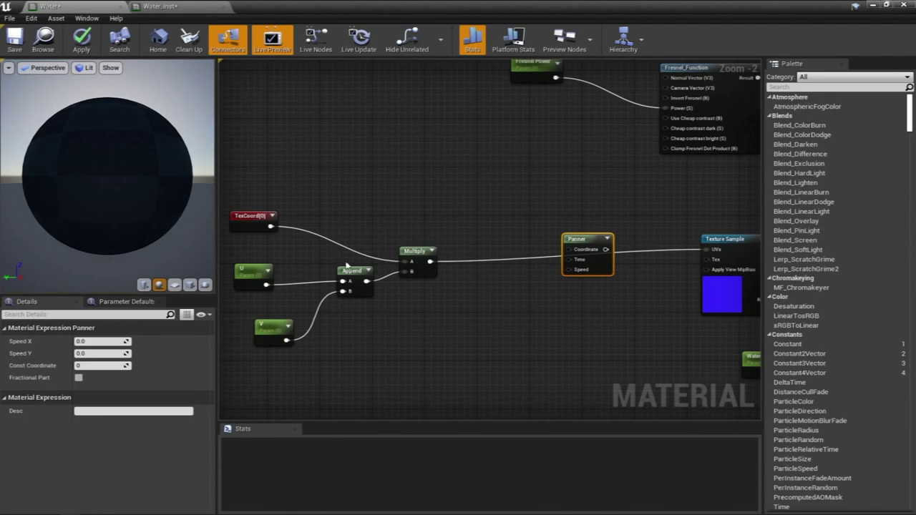
left_click_drag(429, 262, 605, 250)
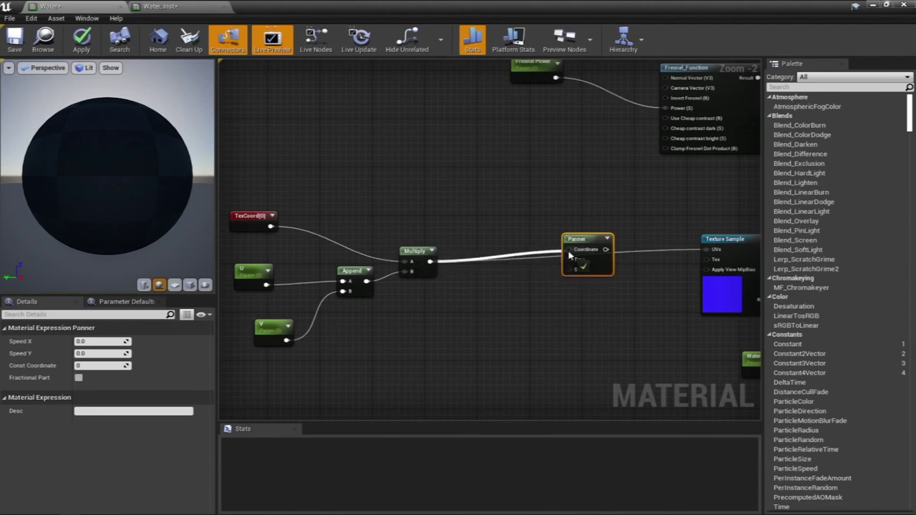
right_click_drag(573, 254, 433, 205)
left_click_drag(440, 246, 550, 247)
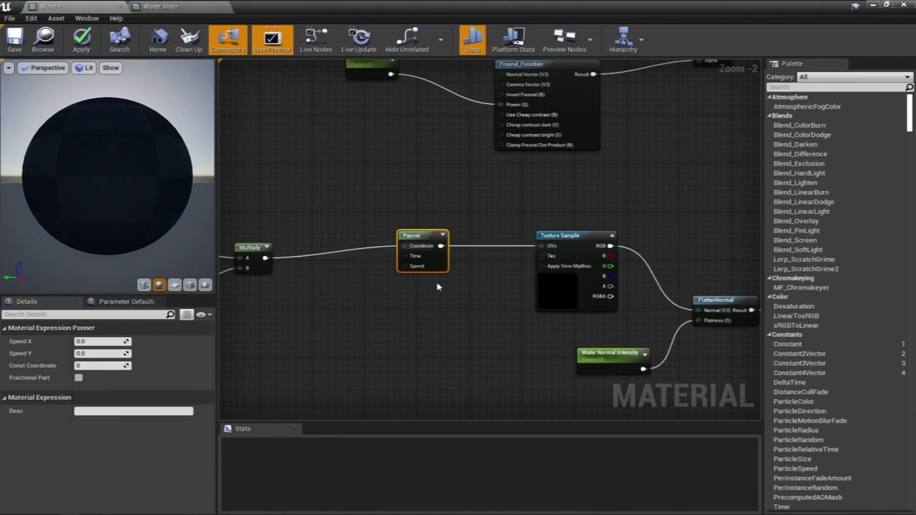
Add a scalar parameter named speed below the wire between Multiply and Panner.
right_click_drag(462, 294, 570, 291)
scroll(513, 299, "up", 2)
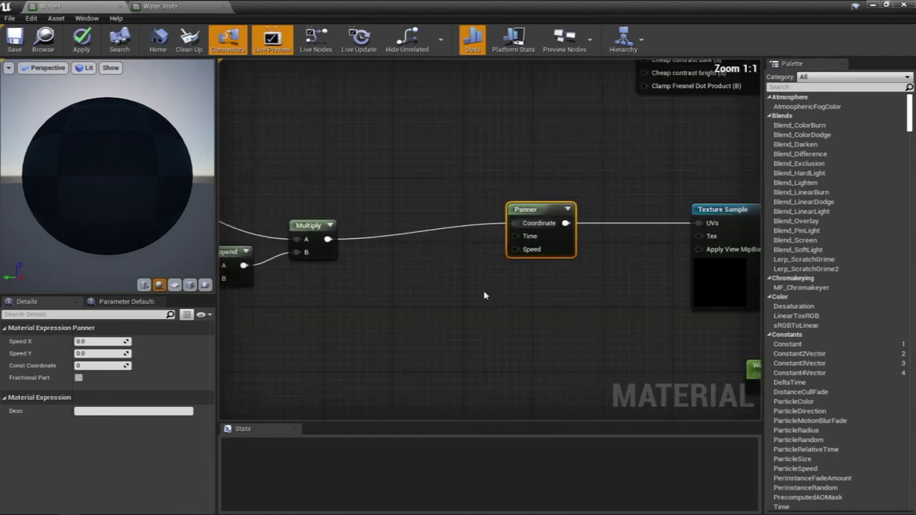
right_click_drag(485, 292, 481, 327)
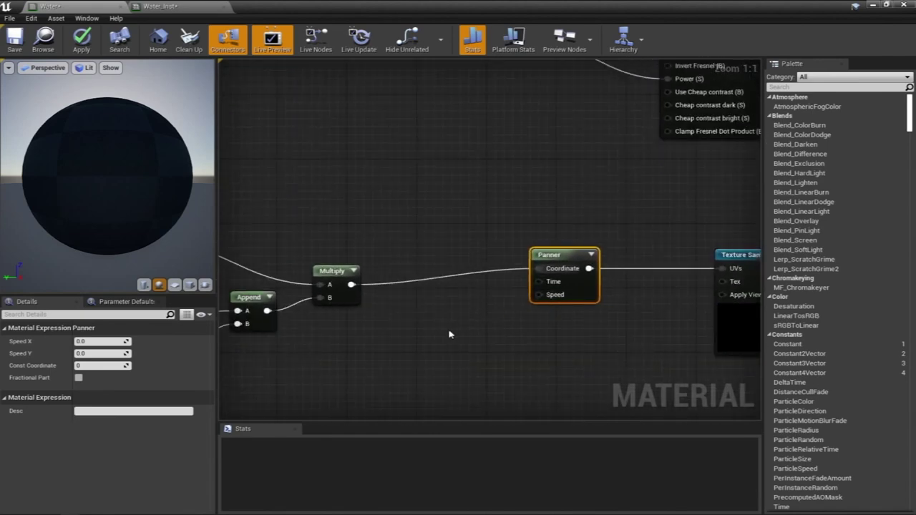
left_click(415, 333)
type("sss")
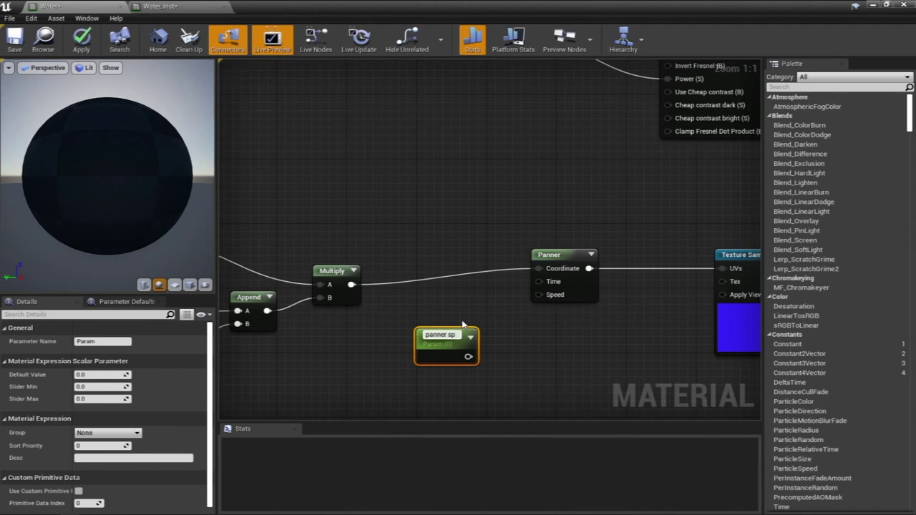
type("s")
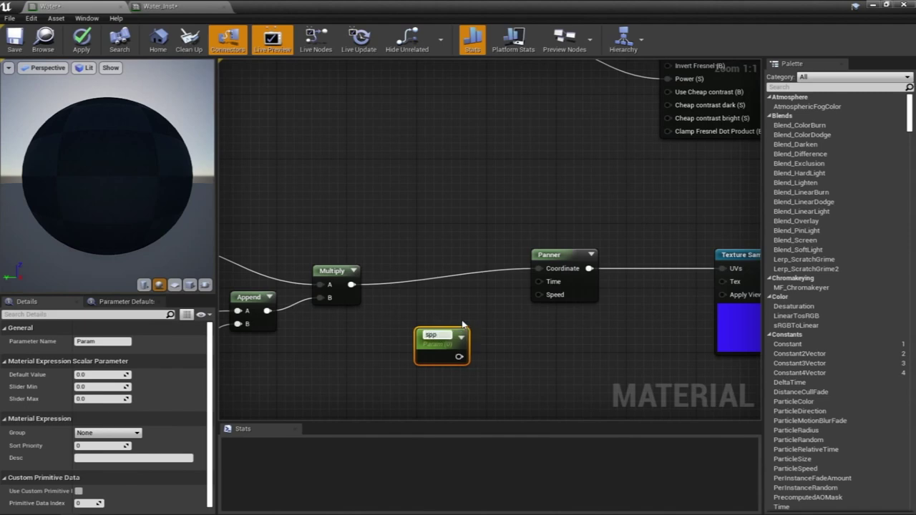
type("peed")
key("Return")
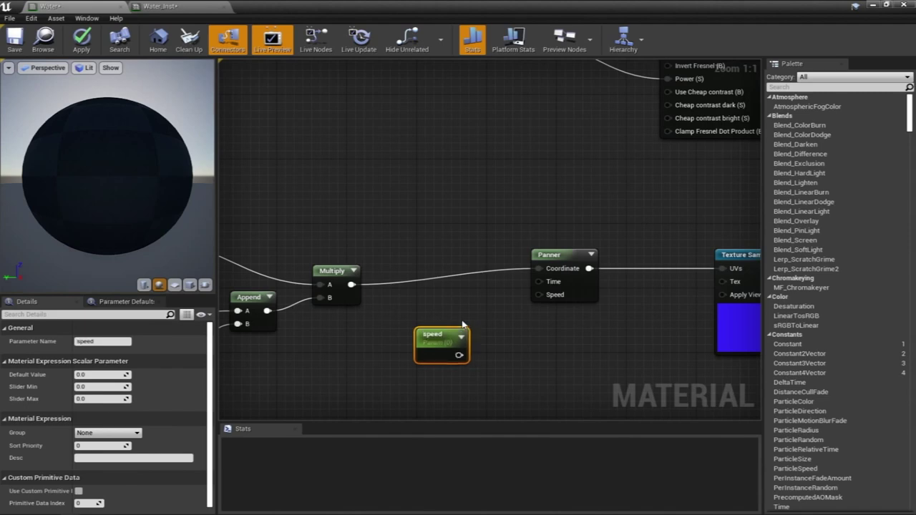
Connect the speed parameter to the Panner's Speed input and apply the Water material changes.
left_click_drag(458, 354, 555, 294)
right_click_drag(615, 204, 558, 204)
scroll(469, 209, "down", 4)
right_click_drag(497, 196, 593, 227)
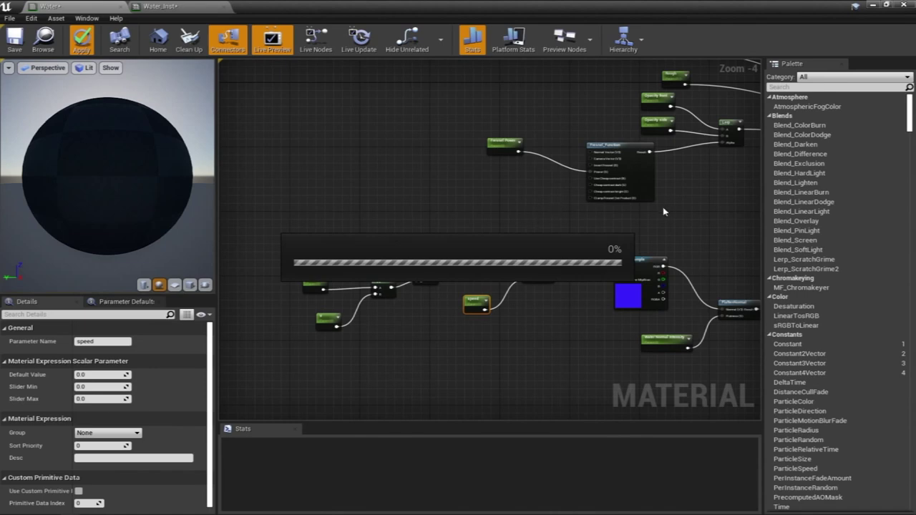
right_click_drag(501, 222, 395, 234)
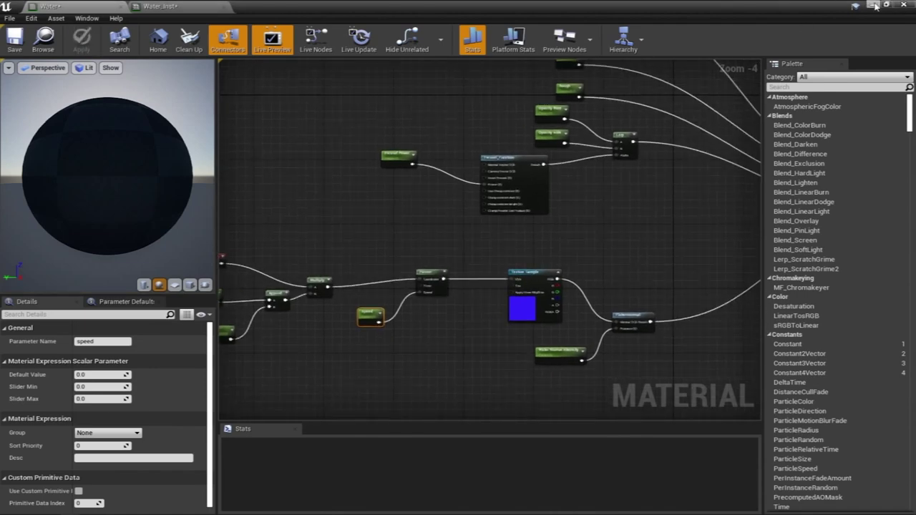
Return to the level, open Water_Inst, enable its speed parameter and place the editor beside the pool view.
left_click(873, 5)
right_click_drag(508, 228, 500, 243)
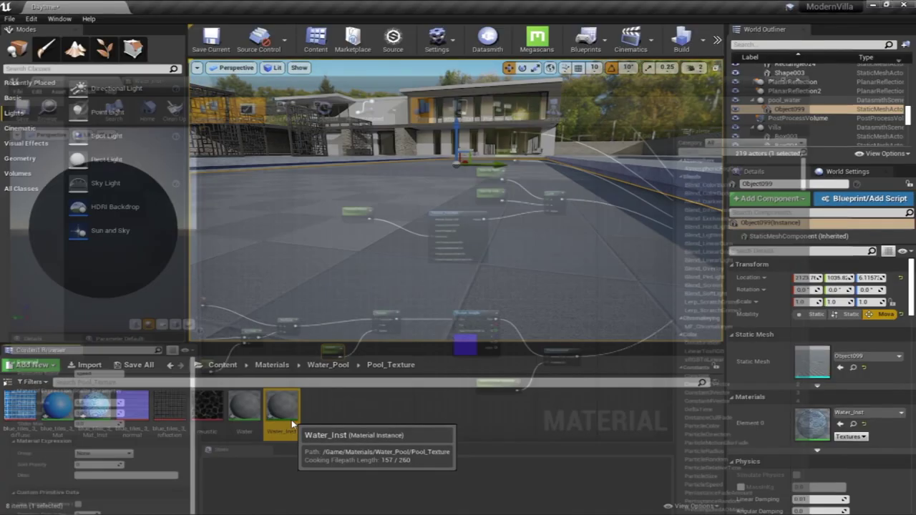
double_click(282, 408)
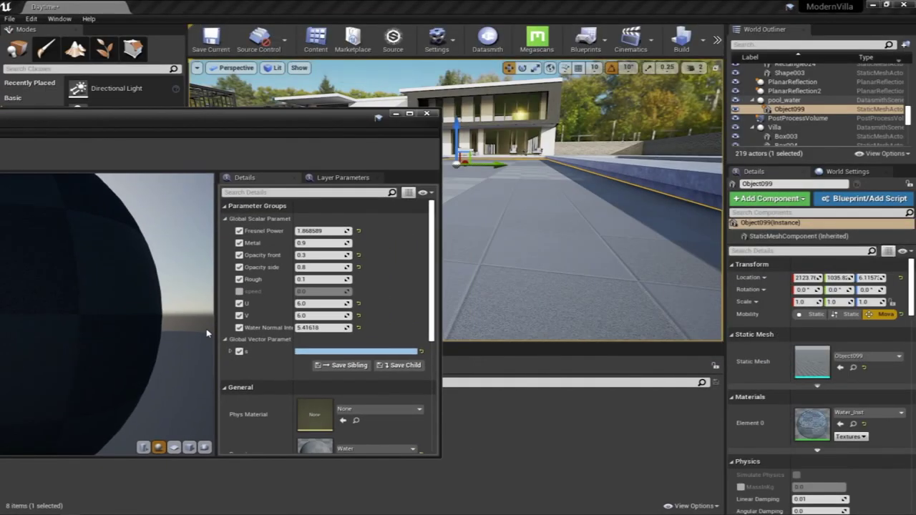
left_click(239, 292)
right_click_drag(478, 268, 449, 259)
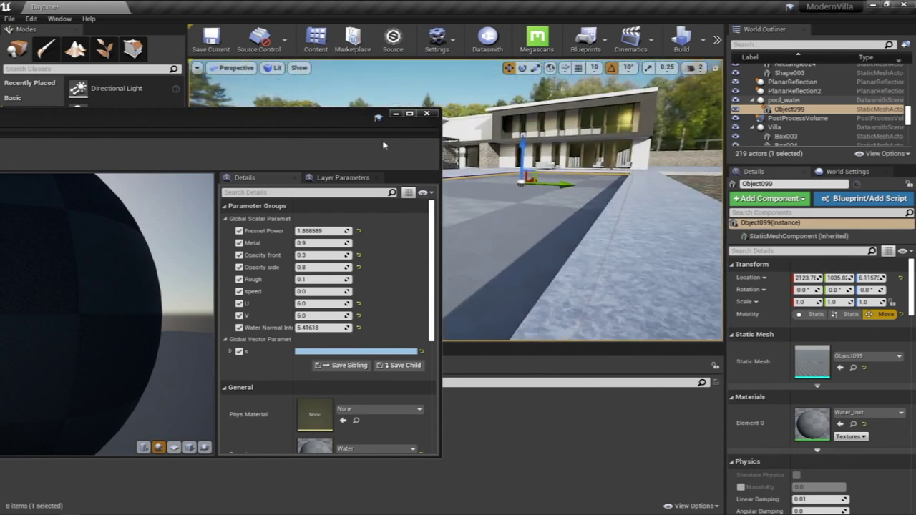
left_click_drag(326, 125, 166, 128)
right_click_drag(501, 209, 486, 213)
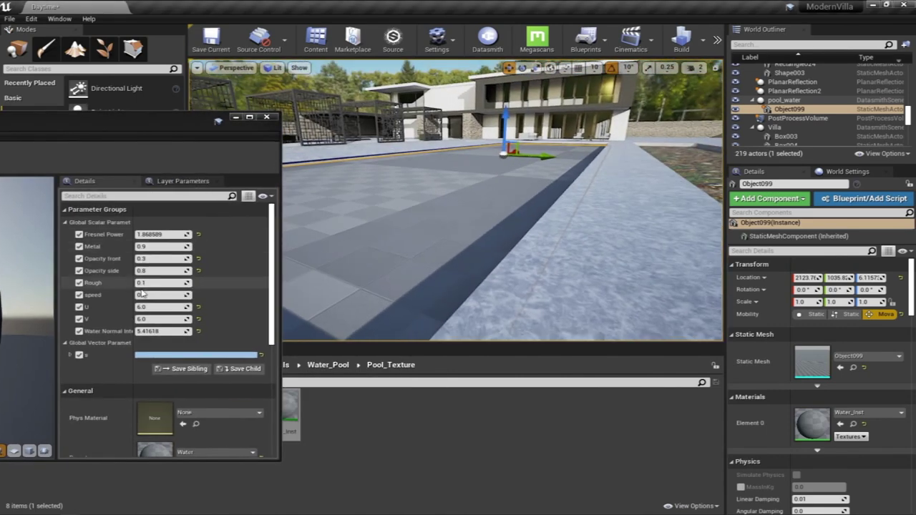
Try a speed of 0.3 in Water_Inst while watching the pool surface, and settle on 0.1.
left_click(156, 295)
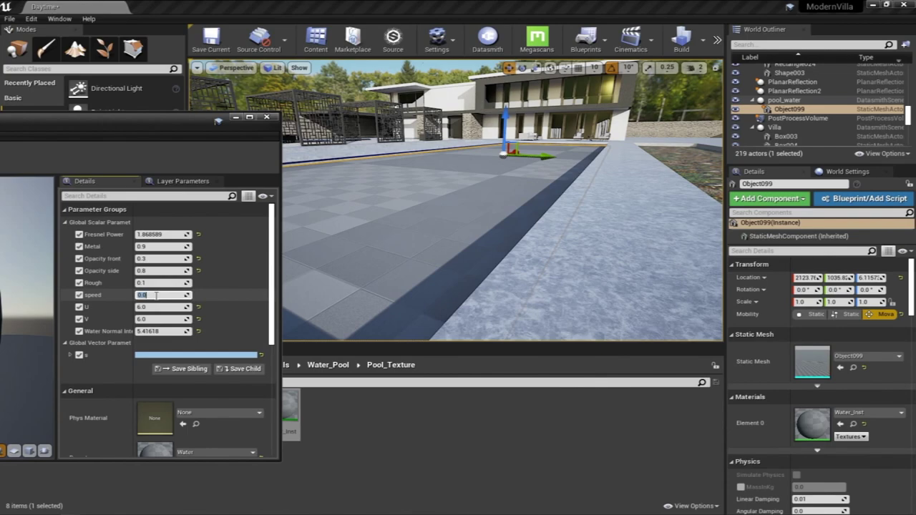
type("0.3")
key("Return")
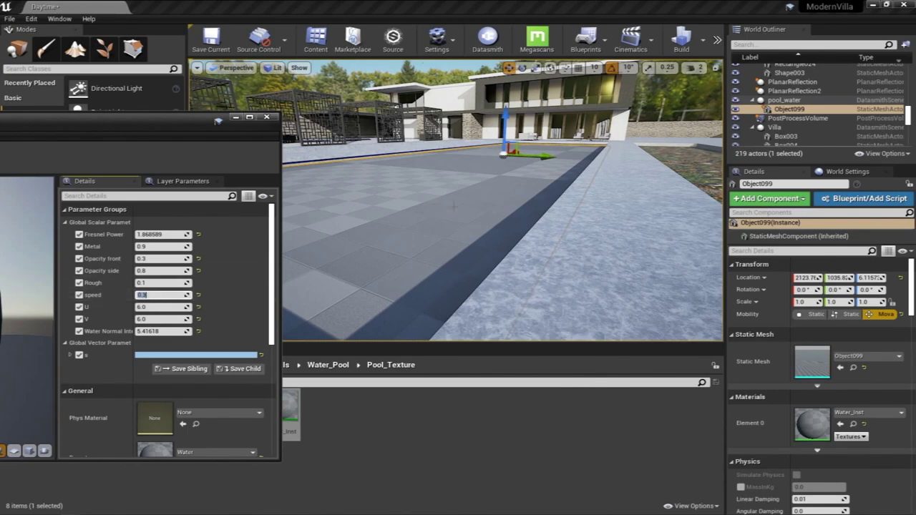
right_click_drag(502, 214, 510, 185)
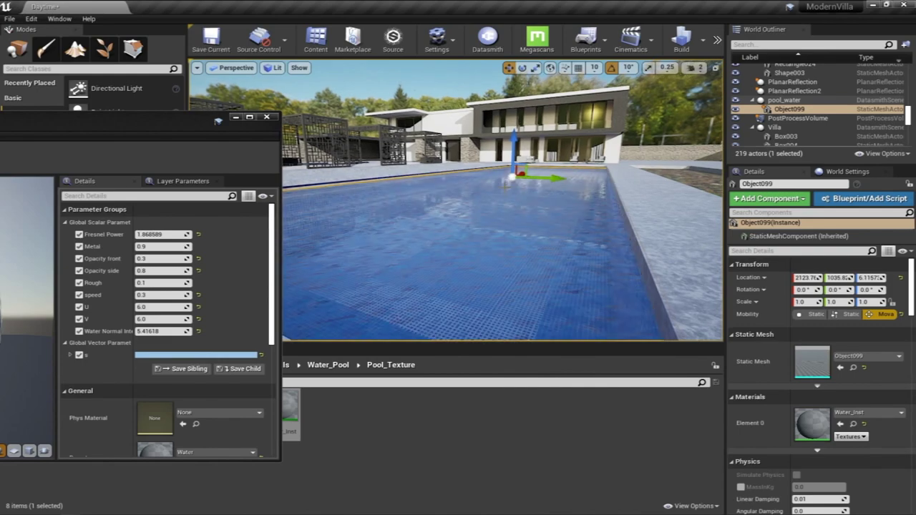
right_click_drag(566, 233, 523, 227)
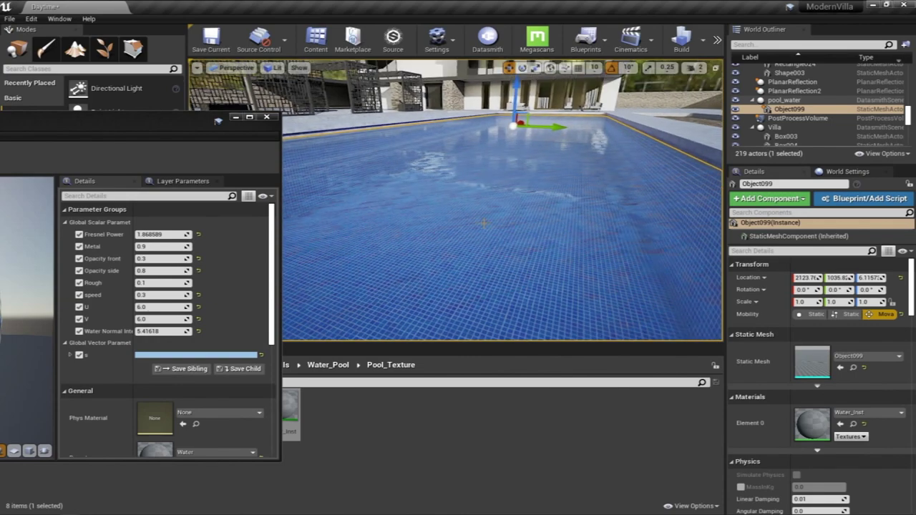
left_click(181, 294)
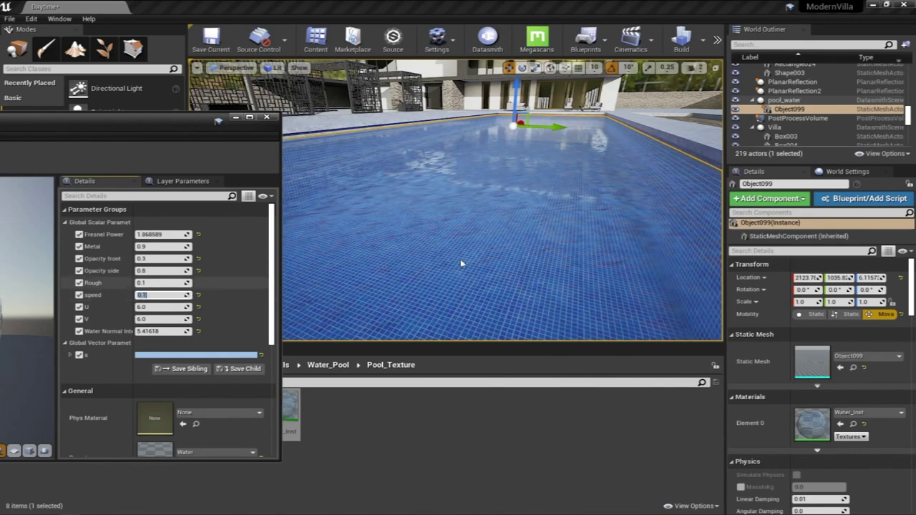
right_click_drag(554, 236, 541, 209)
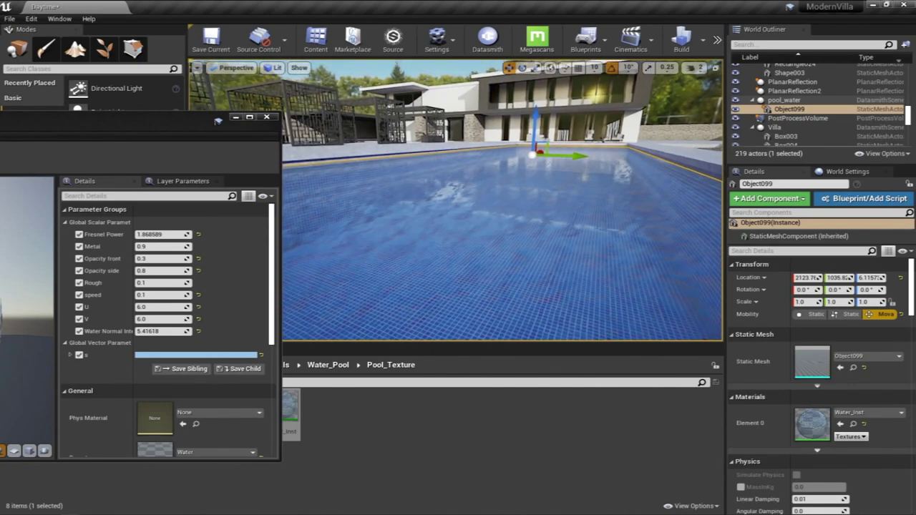
In Water_Inst, set Opacity front to 0.2, Opacity side to about 0.9 and Metal to about 1.02.
left_click(169, 258)
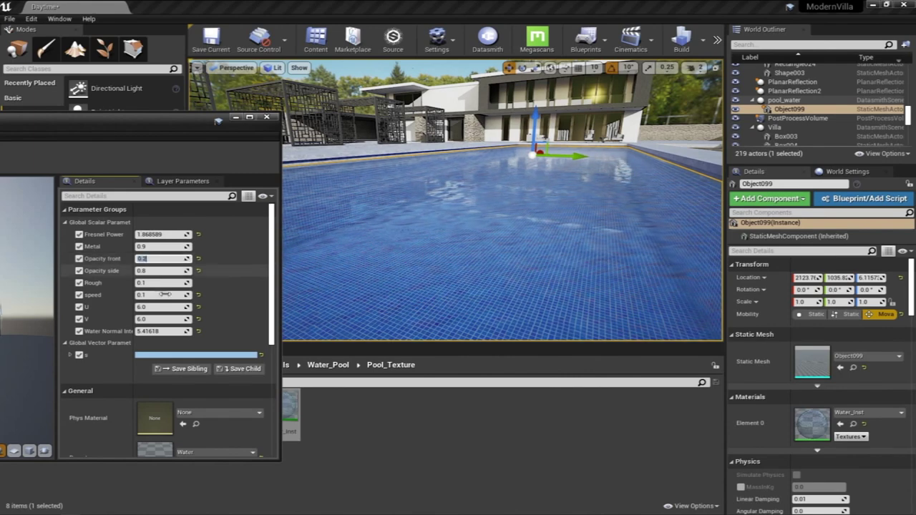
left_click(186, 272)
left_click_drag(186, 272, 204, 272)
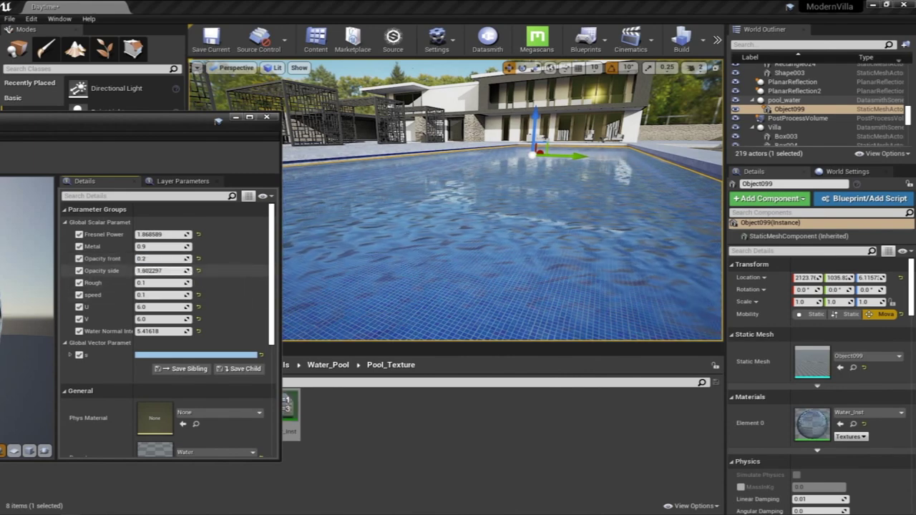
mouse_move(163, 271)
left_mouse_down()
mouse_move(144, 270)
mouse_move(182, 246)
left_mouse_up()
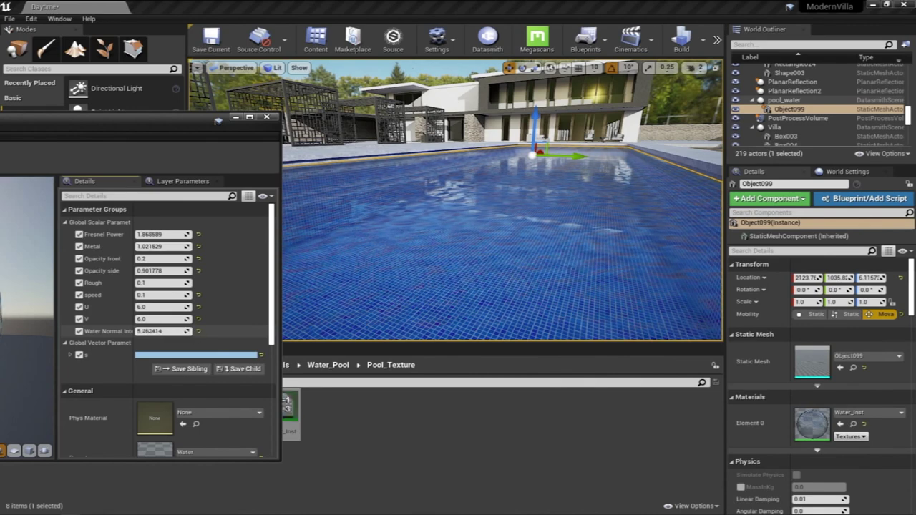
Adjust Water Normal Intensity to about 4.89 while checking the pool surface from different angles.
mouse_move(163, 331)
left_mouse_down()
mouse_move(151, 331)
mouse_move(172, 331)
mouse_move(151, 331)
left_mouse_up()
right_click_drag(537, 245, 552, 205)
left_click_drag(169, 331, 182, 331)
right_click_drag(500, 250, 515, 270)
right_click_drag(608, 218, 579, 232)
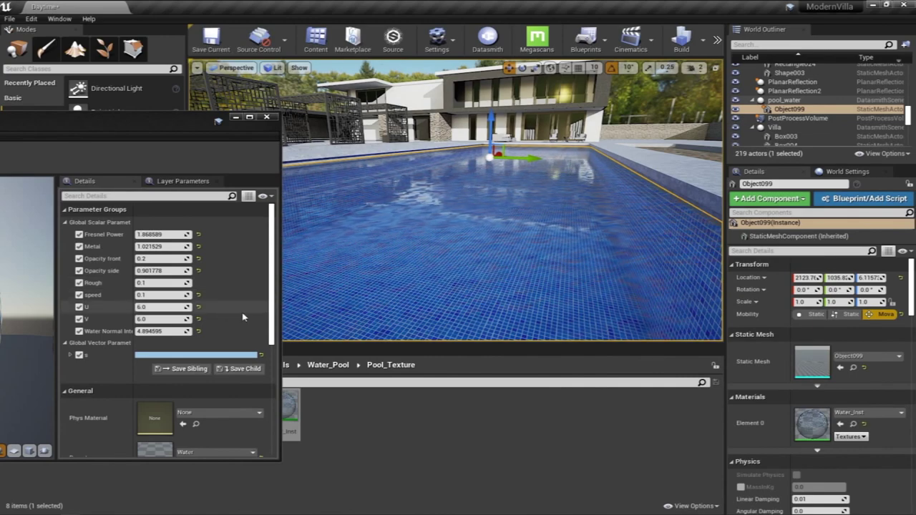
Open the parent Water material from Water_Inst and maximize its editor window.
scroll(241, 322, "down", 3)
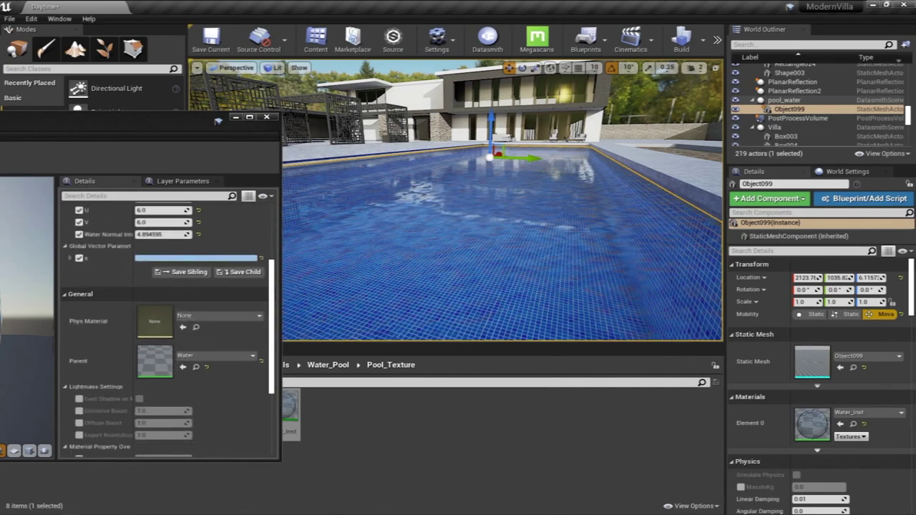
right_click_drag(357, 216, 349, 238)
right_click_drag(505, 213, 500, 210)
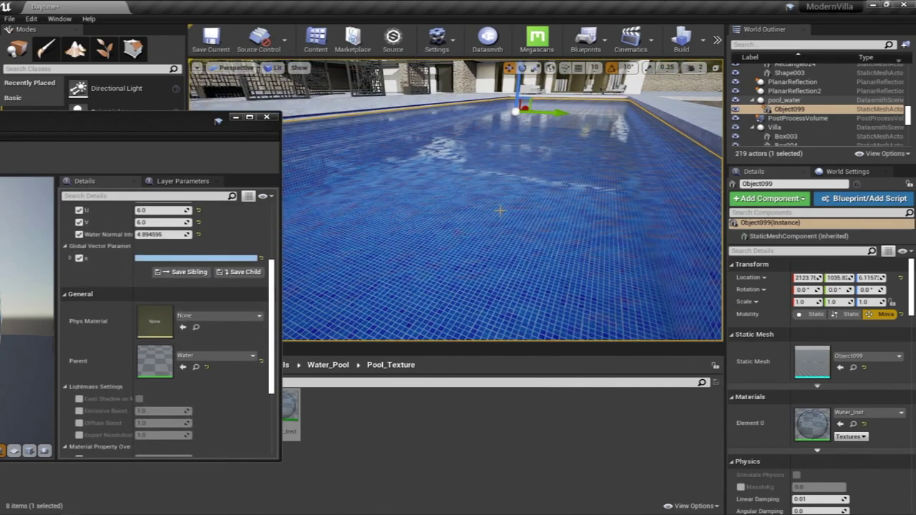
double_click(155, 358)
left_click_drag(200, 135, 655, 176)
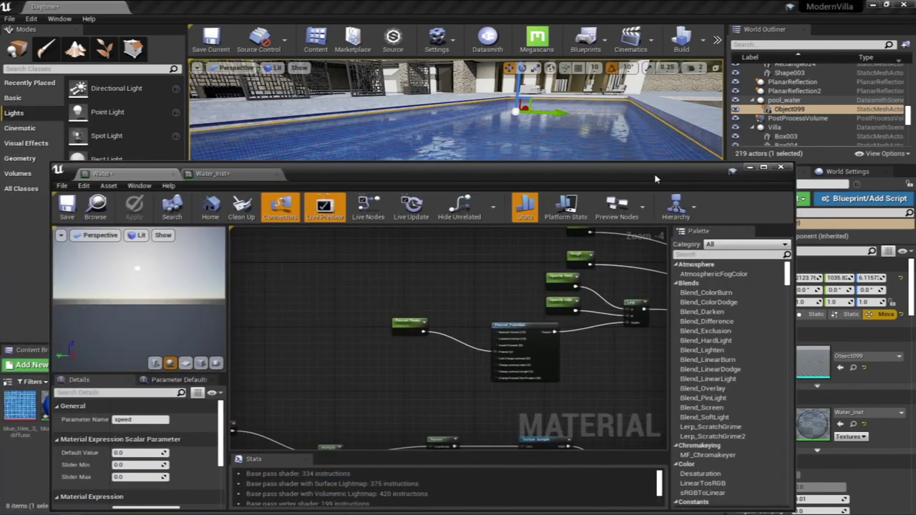
double_click(655, 176)
Move the FlattenNormal and Water Normal Intensity nodes farther from the Texture Sample to make room for more nodes.
right_click_drag(636, 246, 617, 214)
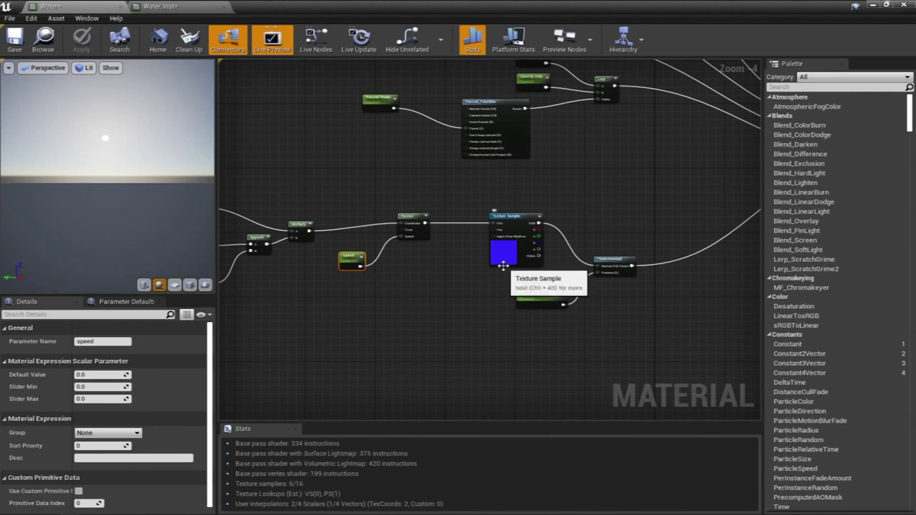
left_click(641, 197)
right_click_drag(633, 223, 594, 180)
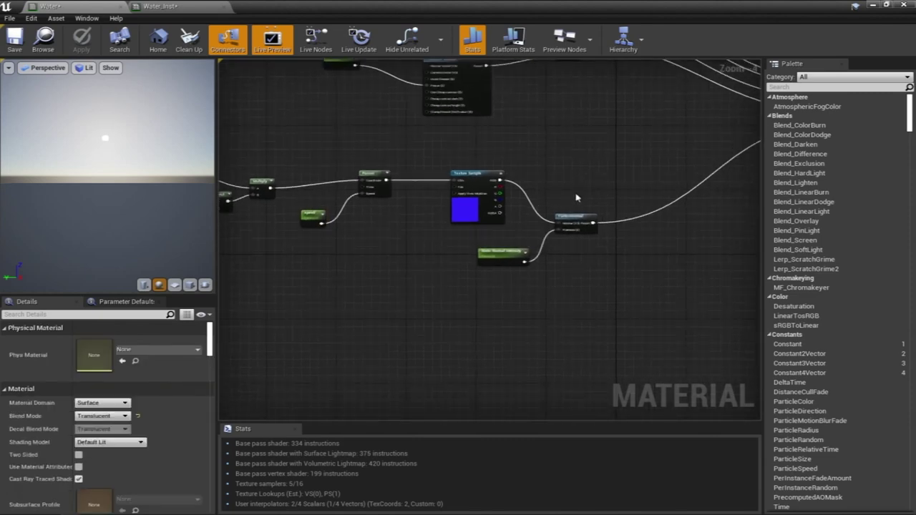
left_click_drag(574, 216, 635, 194)
left_click_drag(509, 253, 636, 240)
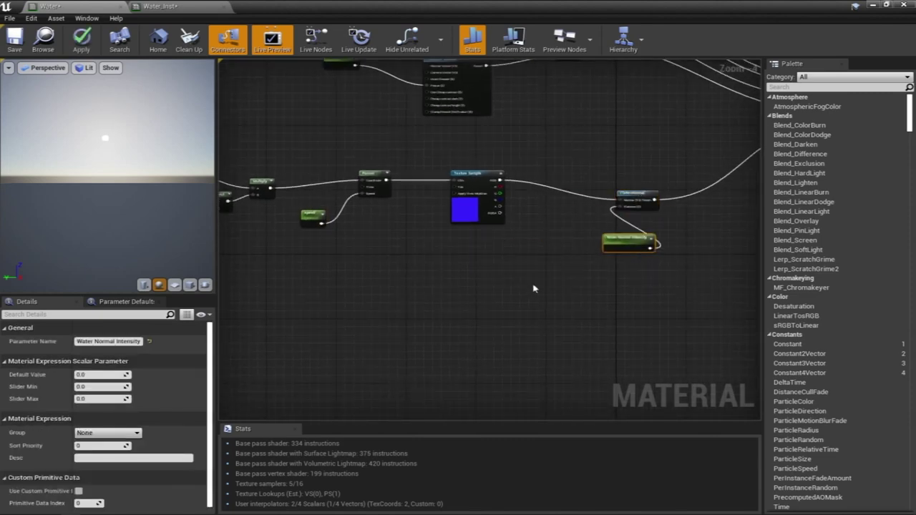
Duplicate the T_Water_N Texture Sample node and place the copy below the original.
left_click_drag(475, 177, 467, 174)
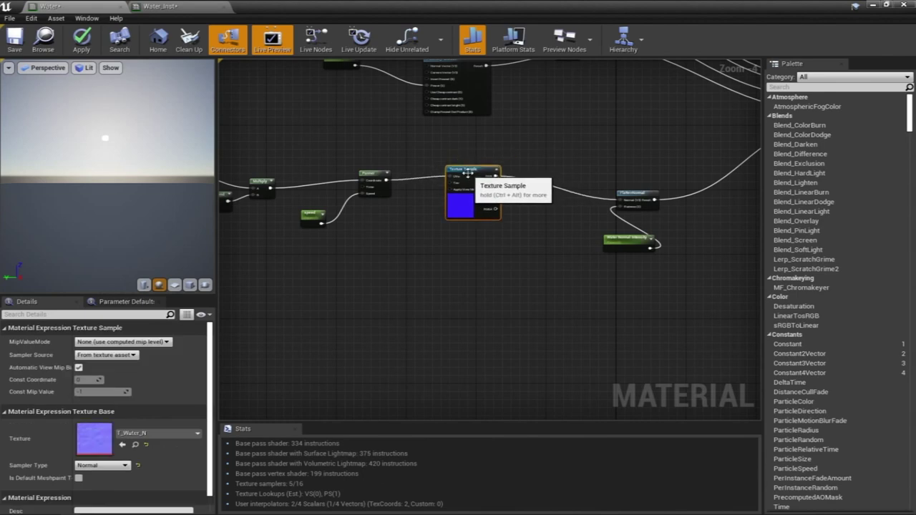
key("ctrl+w")
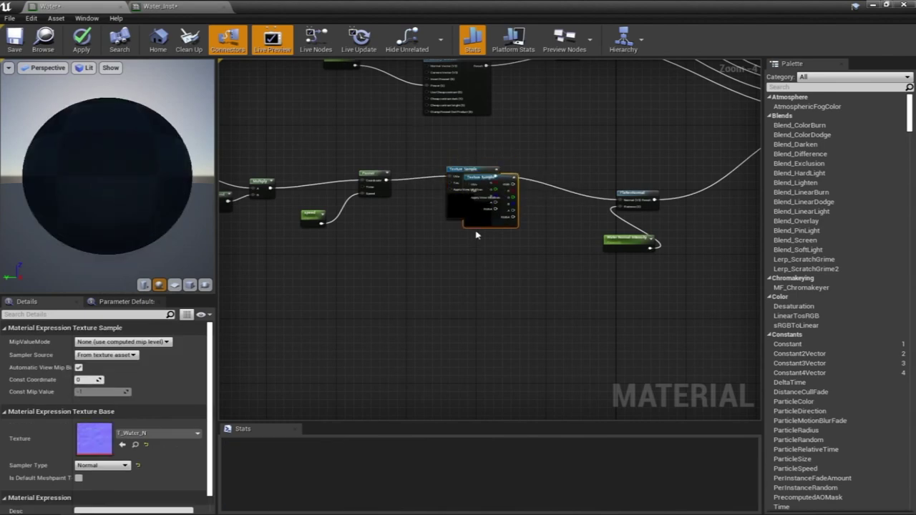
left_click_drag(490, 179, 469, 265)
right_click_drag(515, 227, 559, 267)
Duplicate the Panner with its speed parameter and place the copies below the originals.
left_click_drag(523, 177, 503, 246)
key("ctrl+w")
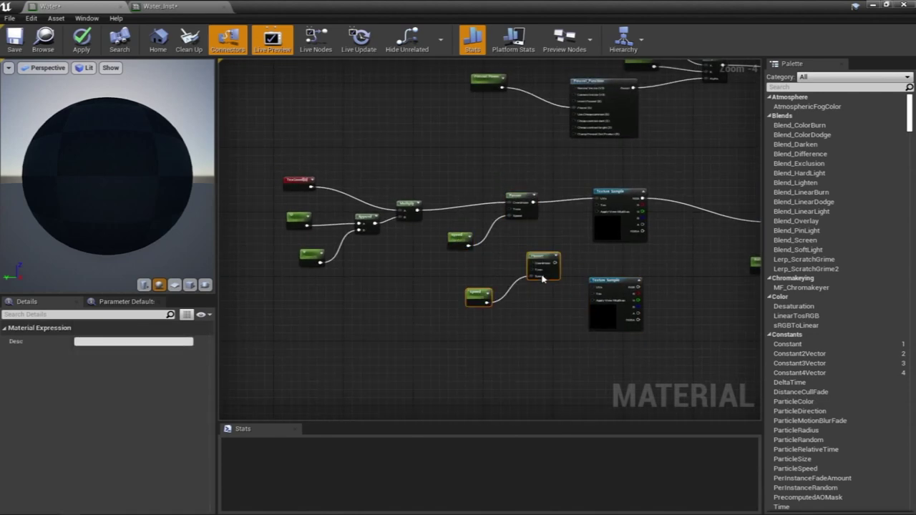
left_click_drag(530, 275, 503, 302)
right_click_drag(550, 260, 527, 271)
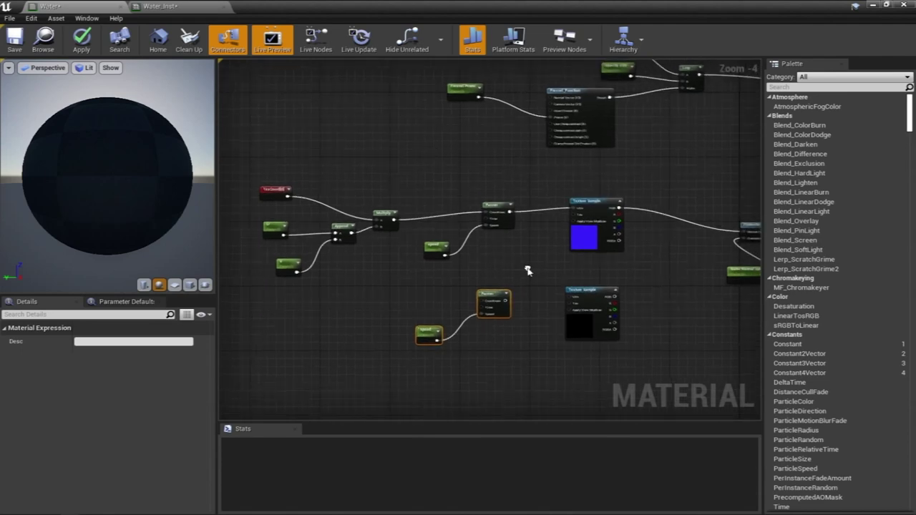
Align the second Texture Sample and connect the second Panner's output to its UVs.
left_click(590, 297)
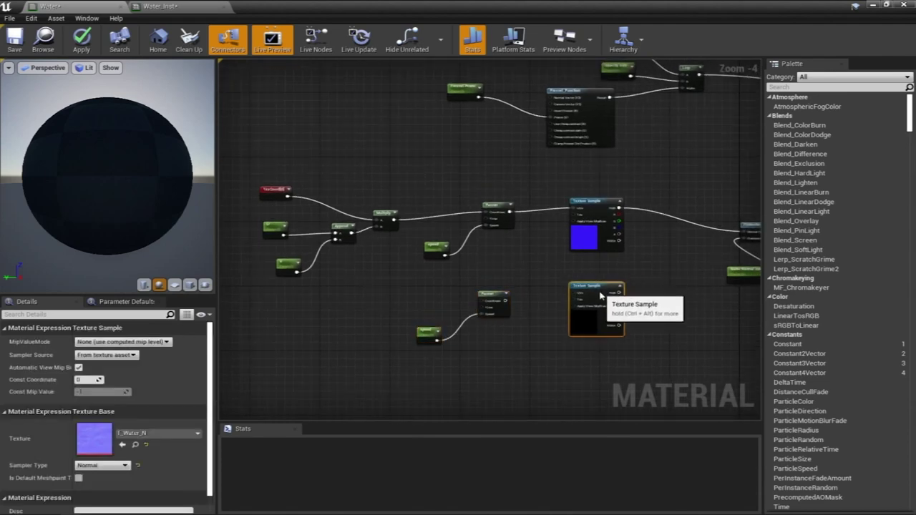
scroll(532, 287, "up", 3)
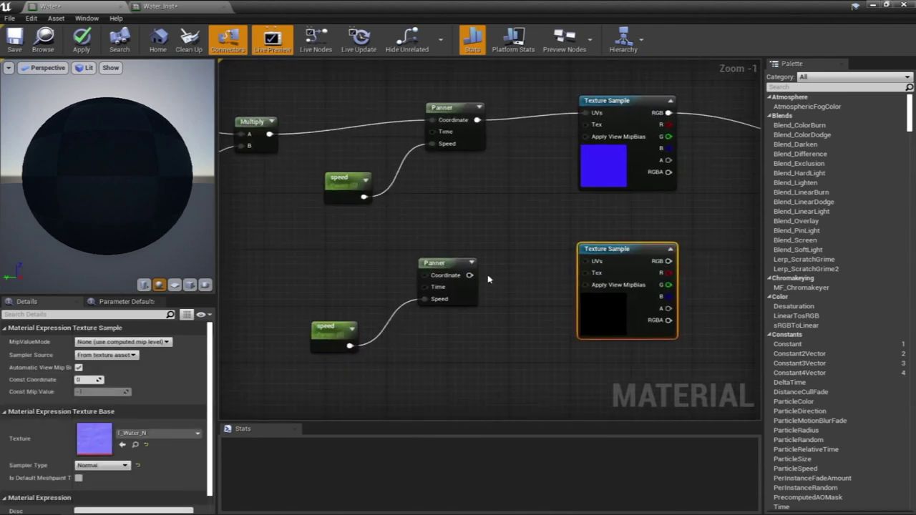
left_click_drag(470, 276, 587, 262)
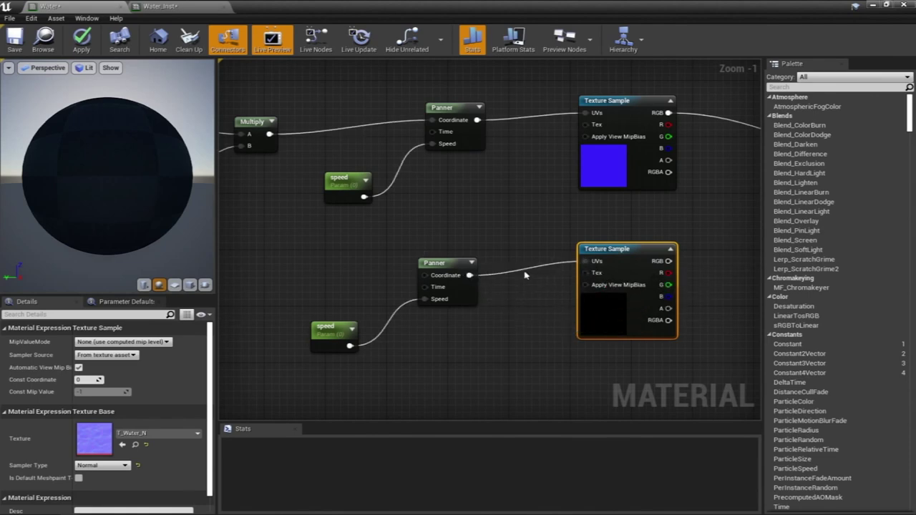
Rename the copied speed parameter to speed 2 and the original one to speed 1.
left_click(335, 337)
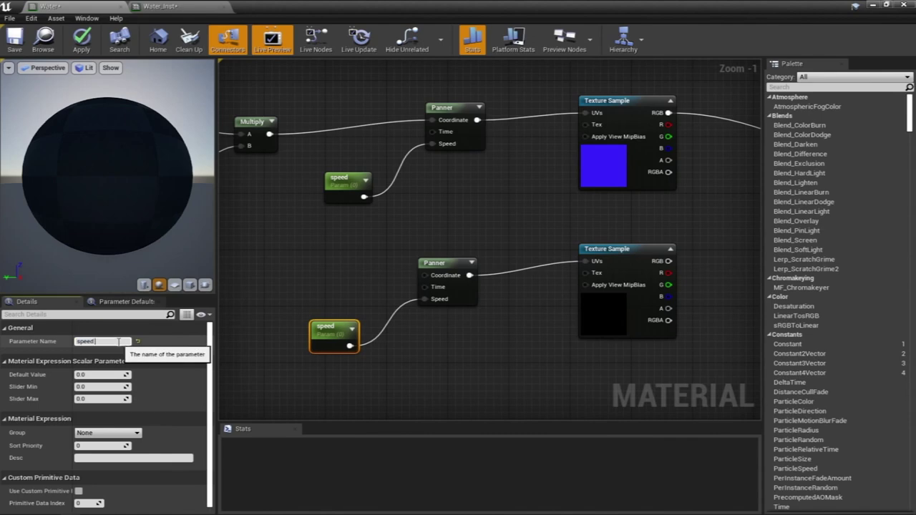
key("Return")
left_click(335, 182)
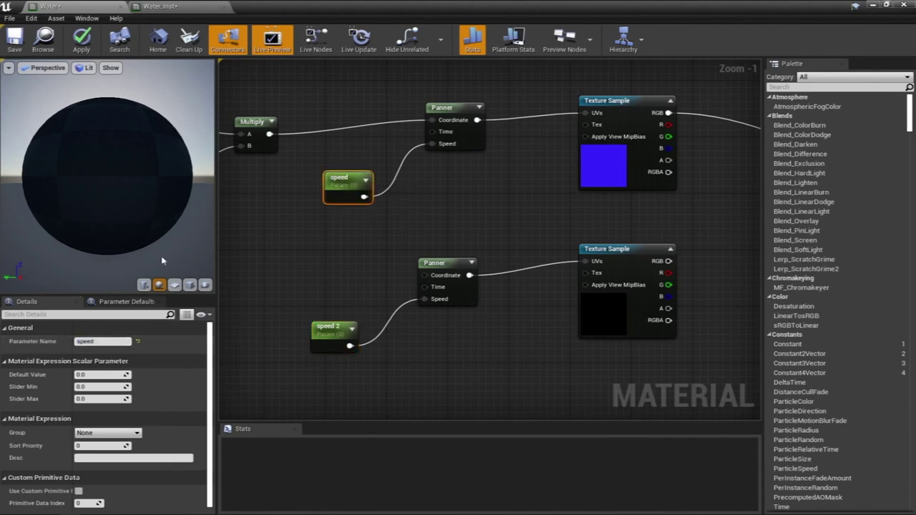
left_click(125, 342)
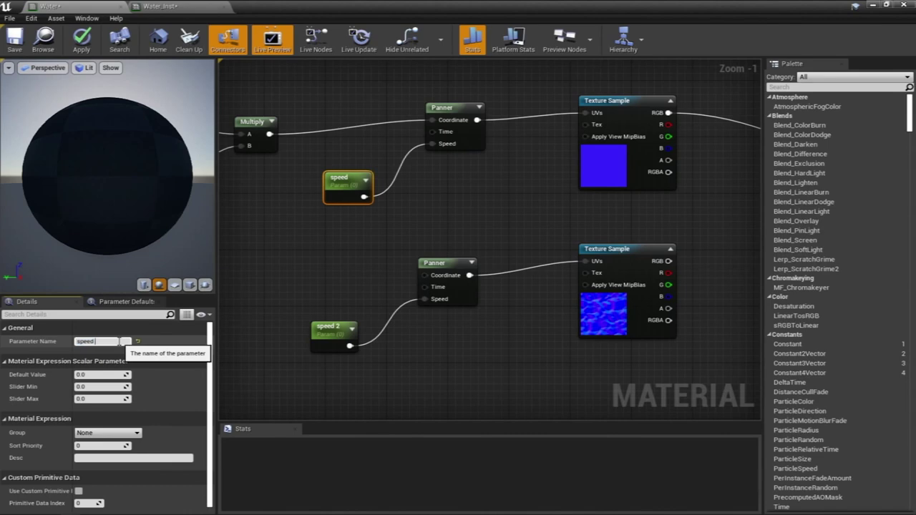
key("Return")
left_click(334, 329)
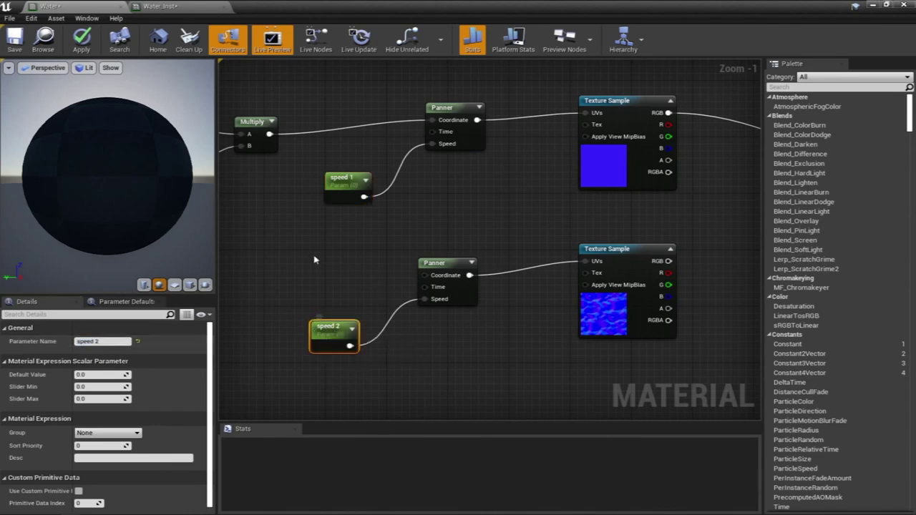
Set the default value of speed 1 to 0.02 and of speed 2 to -0.02.
left_click(337, 192)
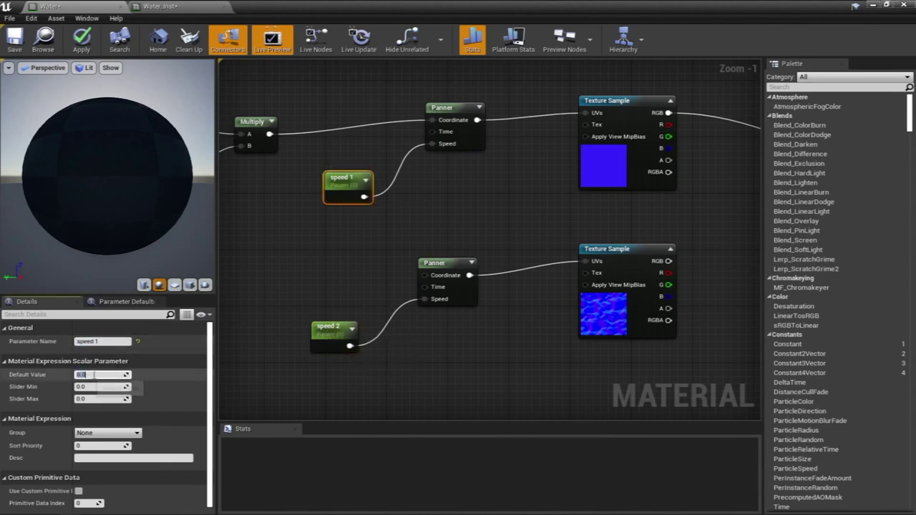
key("Return")
left_click(333, 330)
left_click(104, 376)
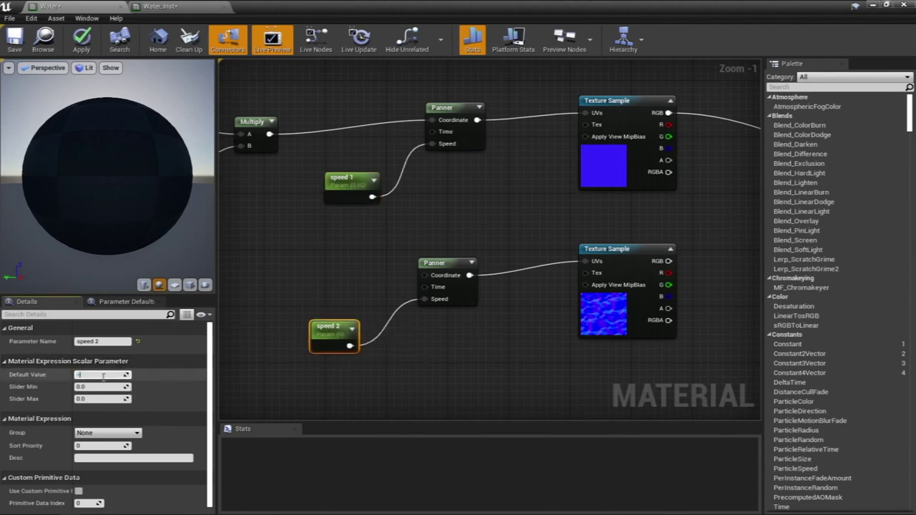
type("-.02")
key("Return")
left_click(342, 245)
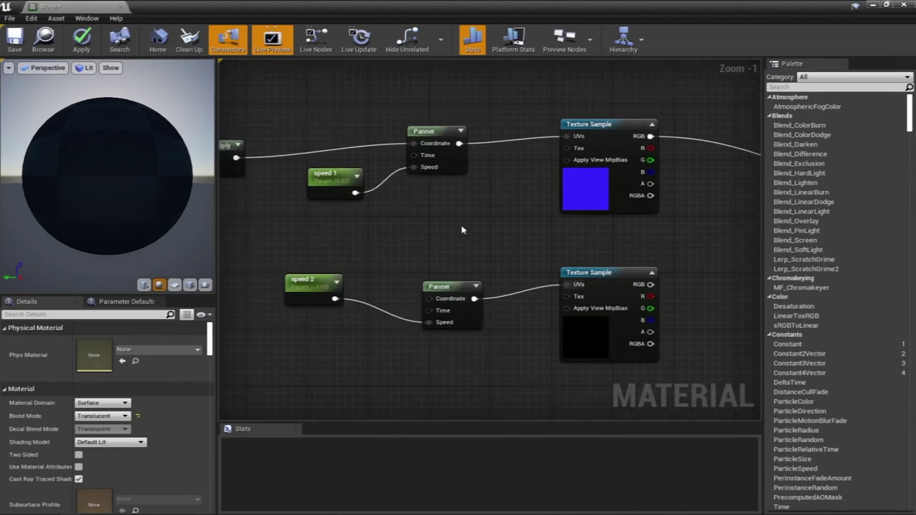
Connect the tiling Multiply output to the second Panner's Coordinate input.
right_click_drag(466, 229, 538, 220)
scroll(527, 233, "down", 1)
left_click_drag(338, 166, 502, 284)
Add a Linear Interpolate node with alpha 0.5 between the two Texture Samples and FlattenNormal.
right_click_drag(579, 231, 474, 204)
scroll(475, 205, "down", 2)
right_click_drag(600, 221, 404, 243)
scroll(466, 244, "up", 2)
left_click(485, 232)
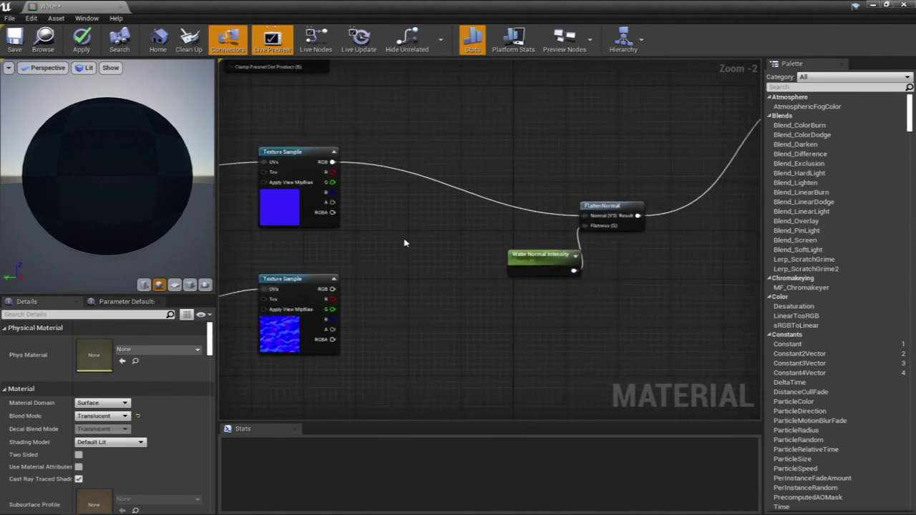
left_click(440, 234)
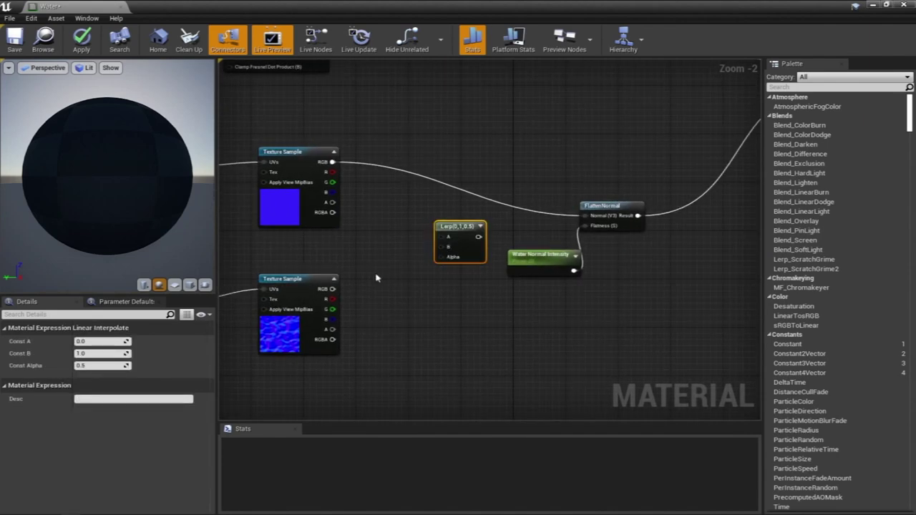
Wire both Texture Samples' RGB into the Lerp's A and B, its output into FlattenNormal's Normal, and apply the material.
left_click_drag(333, 289, 584, 216)
left_click(339, 162)
scroll(540, 170, "down", 2)
right_click_drag(540, 171, 500, 284)
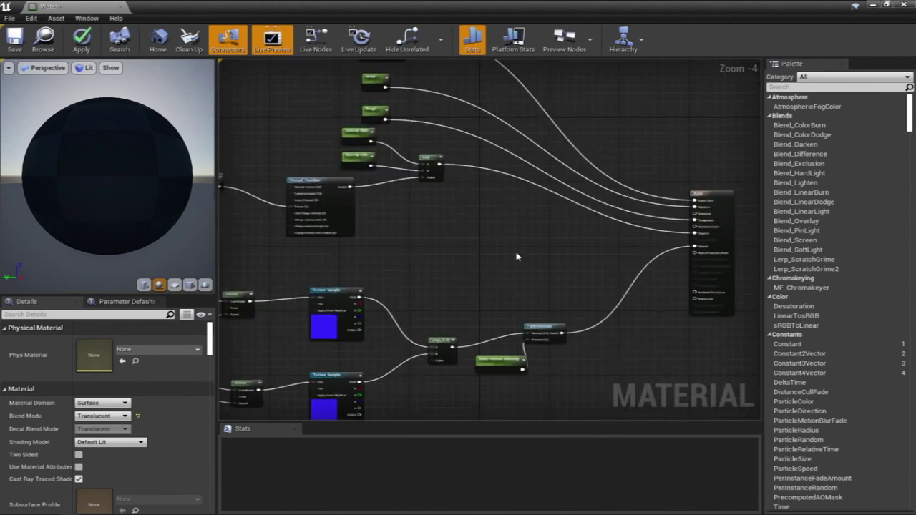
right_click_drag(509, 242, 526, 279)
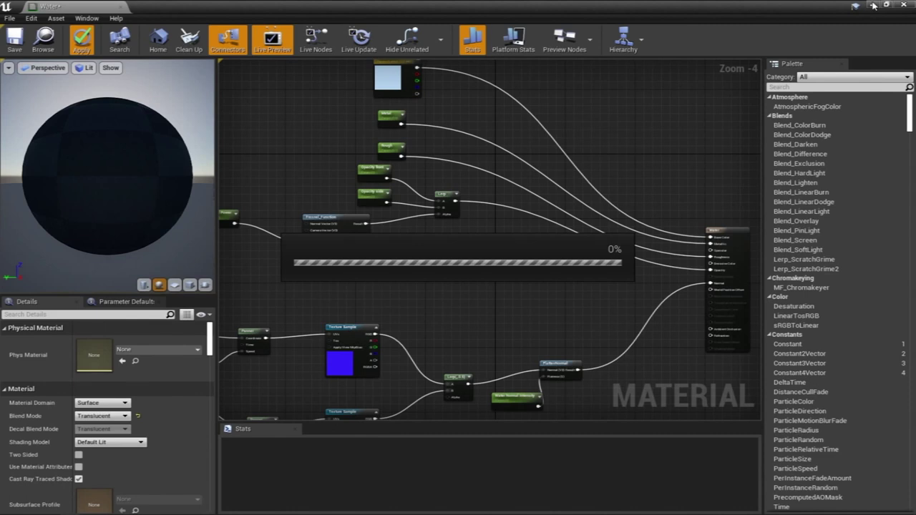
Return to the level, open Water_Inst, enable speed 1 and speed 2, and place the editor beside the pool view.
left_click(873, 5)
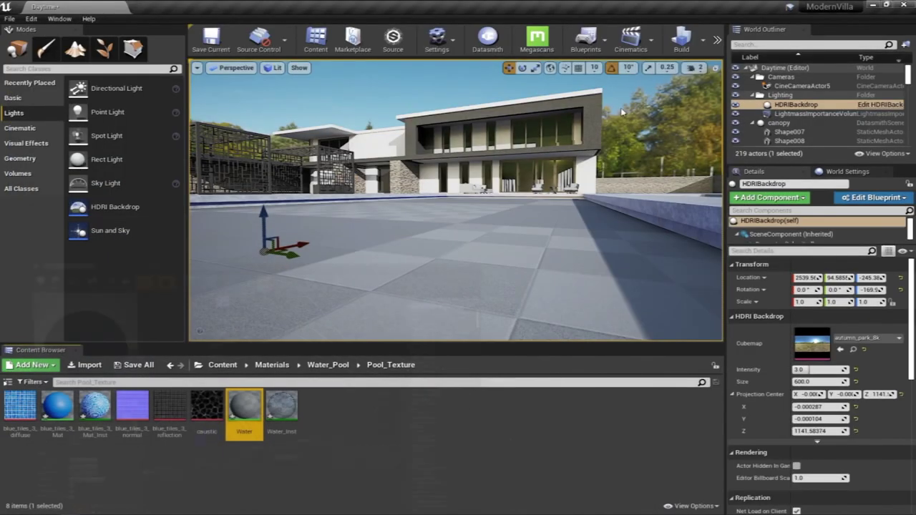
double_click(283, 410)
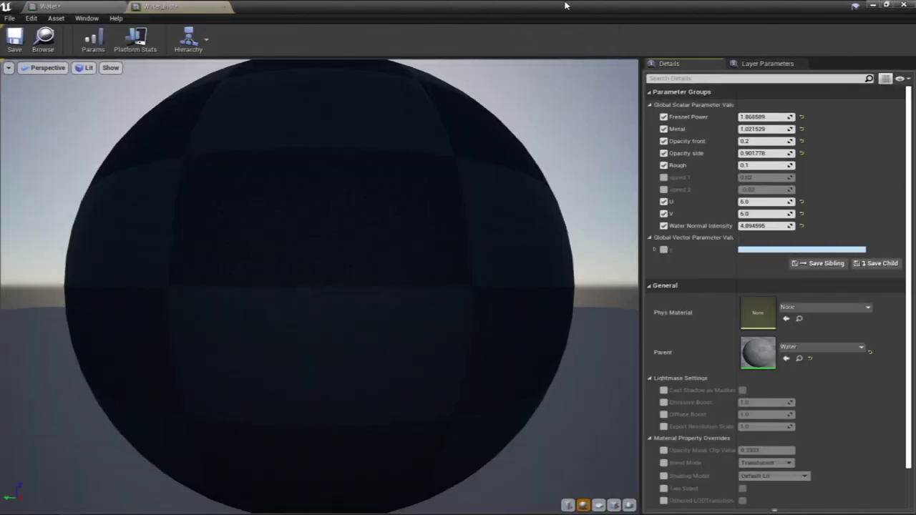
left_click_drag(566, 5, 56, 61)
left_click(223, 236)
left_click(223, 249)
left_click_drag(299, 84, 125, 125)
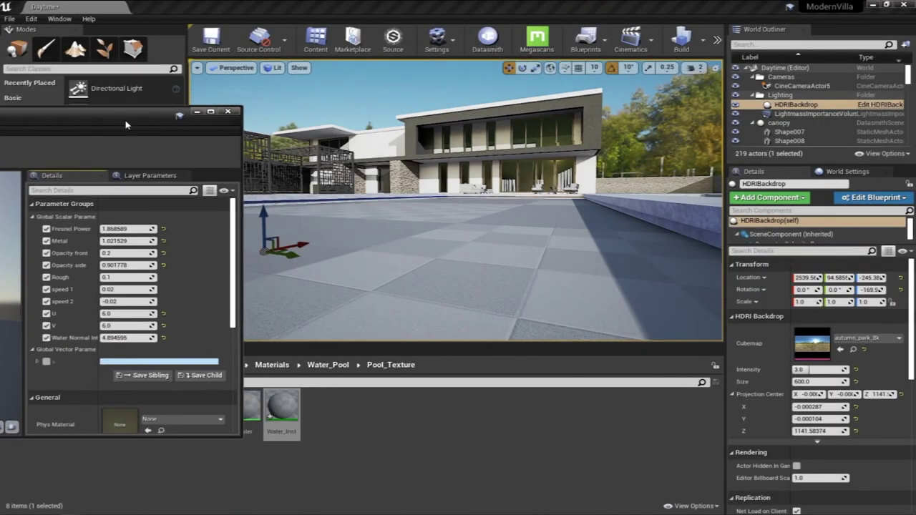
Examine the pool surface in the viewport with the two opposing water normal layers active.
right_click_drag(491, 203, 493, 231)
key("s")
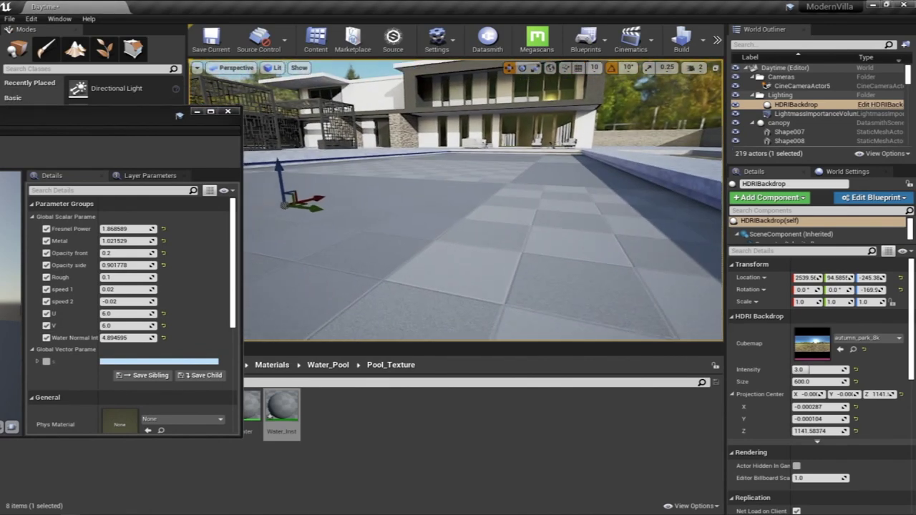
left_click(127, 289)
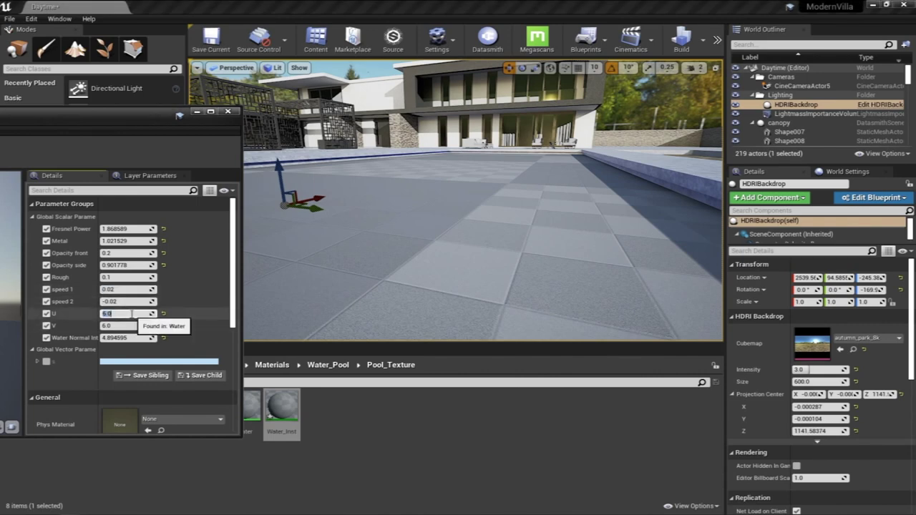
key("Return")
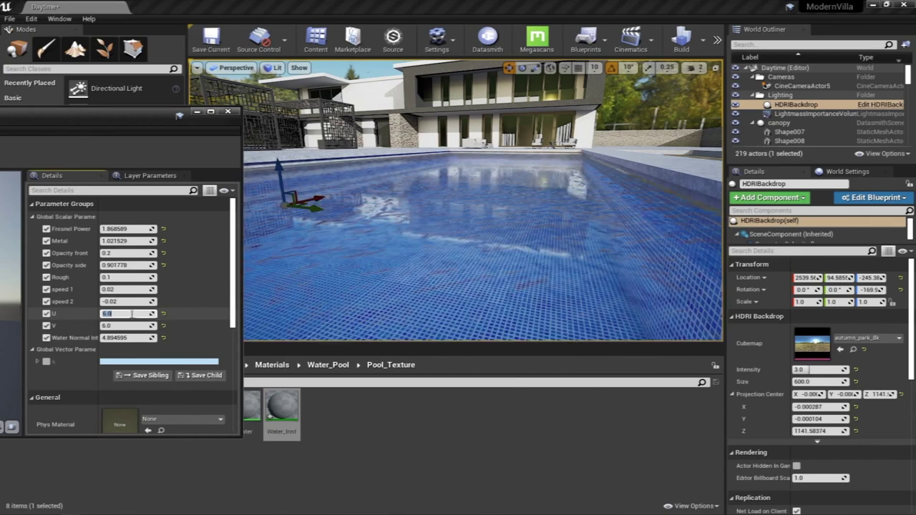
right_click_drag(475, 257, 485, 272)
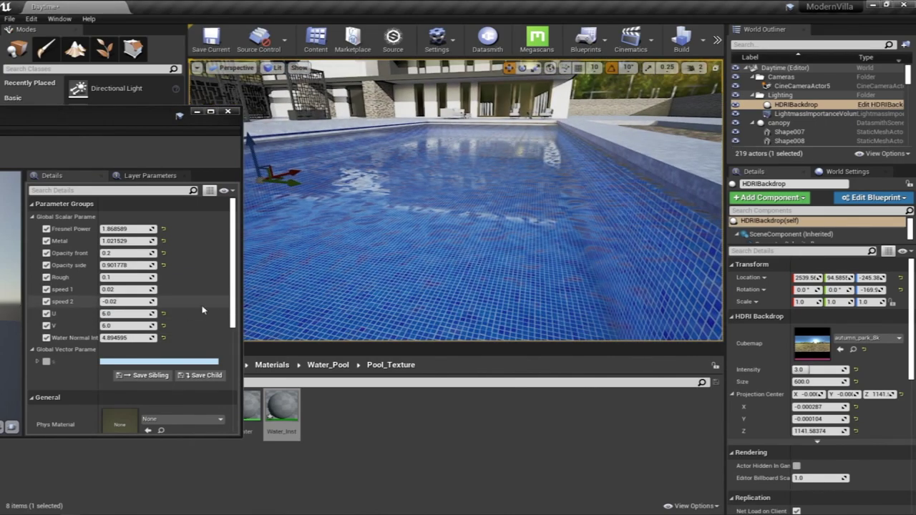
Set Water_Inst's V tiling to 4.0 and check the pool surface in the viewport.
left_click(119, 314)
left_click(120, 314)
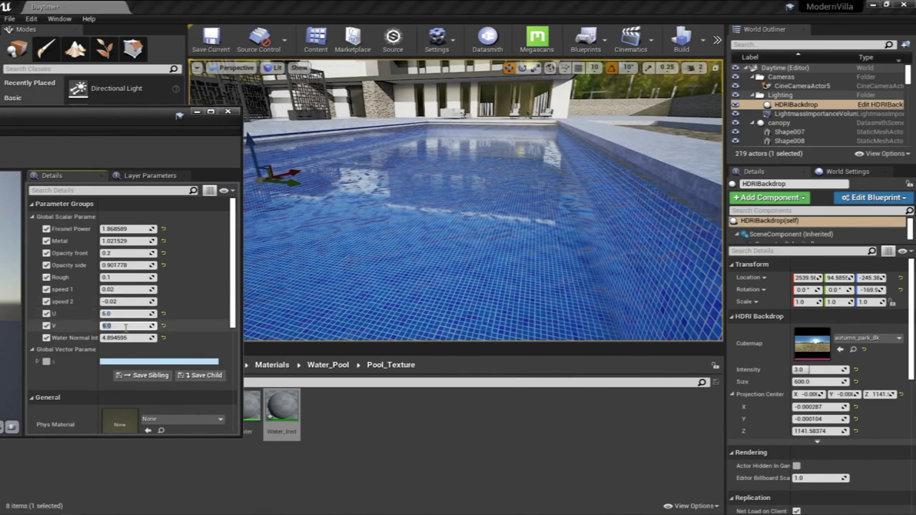
key("Return")
right_click_drag(464, 235, 400, 221)
left_click_drag(437, 236, 433, 222)
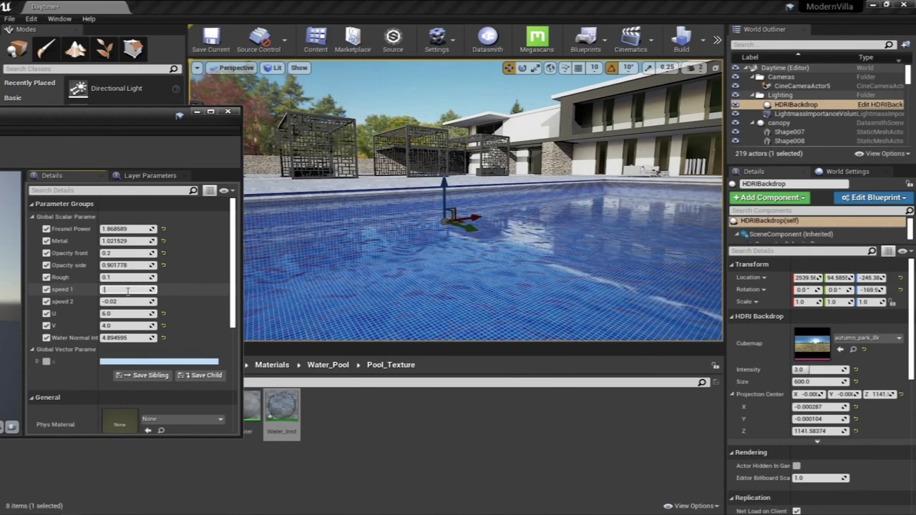
Set speed 1 to 0.06 and speed 2 to -0.06 in Water_Inst.
key("Return")
type("-0.06")
key("Return")
right_click_drag(443, 236, 486, 263)
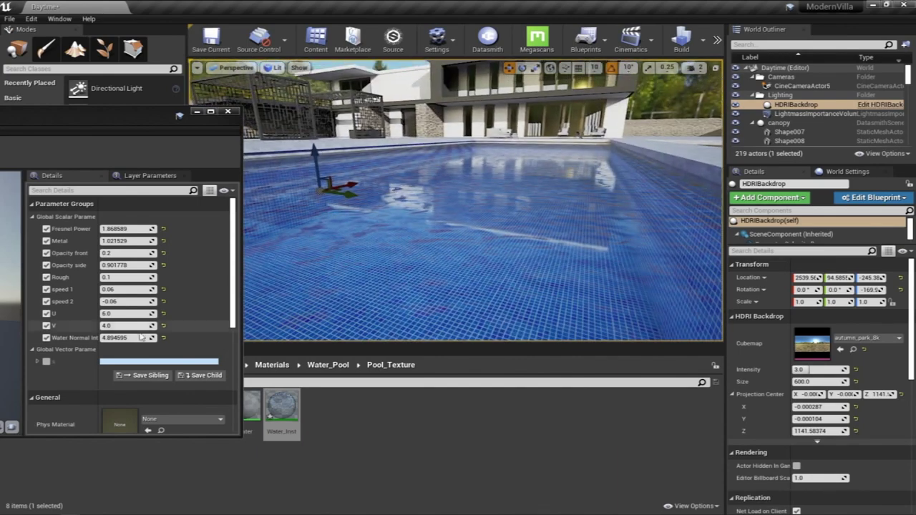
Adjust Water Normal Intensity to about 2.59, Opacity front to about 0.21 and Opacity side to about 0.92.
left_click_drag(146, 337, 126, 337)
right_click_drag(444, 236, 434, 214)
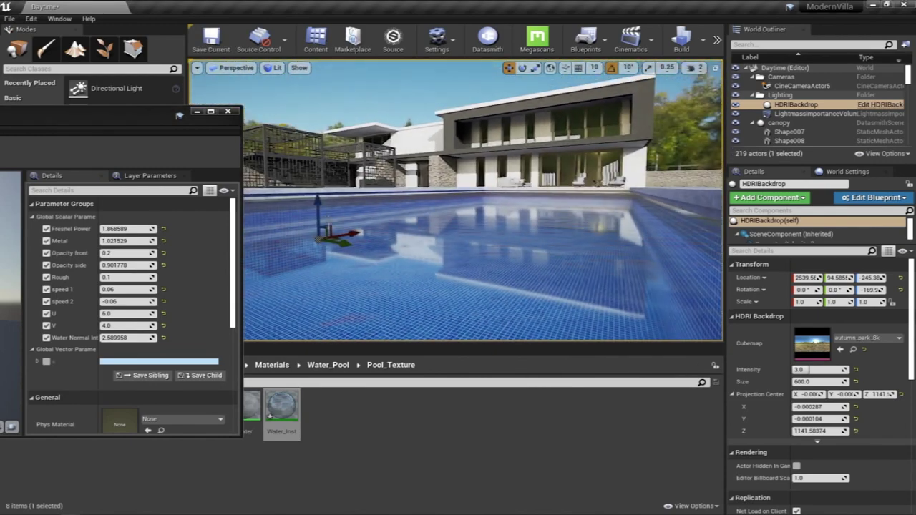
mouse_move(138, 253)
left_mouse_down()
mouse_move(118, 253)
mouse_move(143, 265)
mouse_move(133, 265)
left_mouse_up()
mouse_move(353, 156)
right_mouse_down()
mouse_move(472, 159)
mouse_move(358, 161)
right_mouse_up()
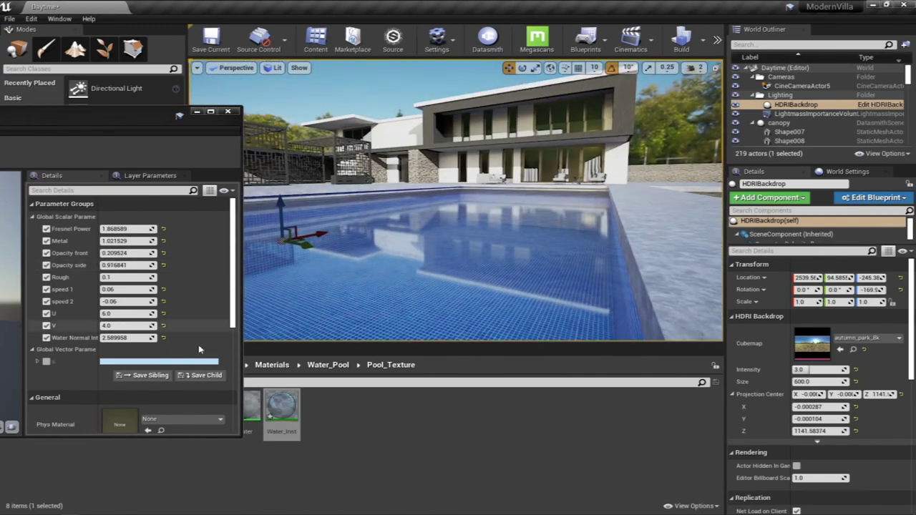
Enable the water color parameter s and set it to a muted teal, hex sRGB 96B4B5FF.
left_click(149, 363)
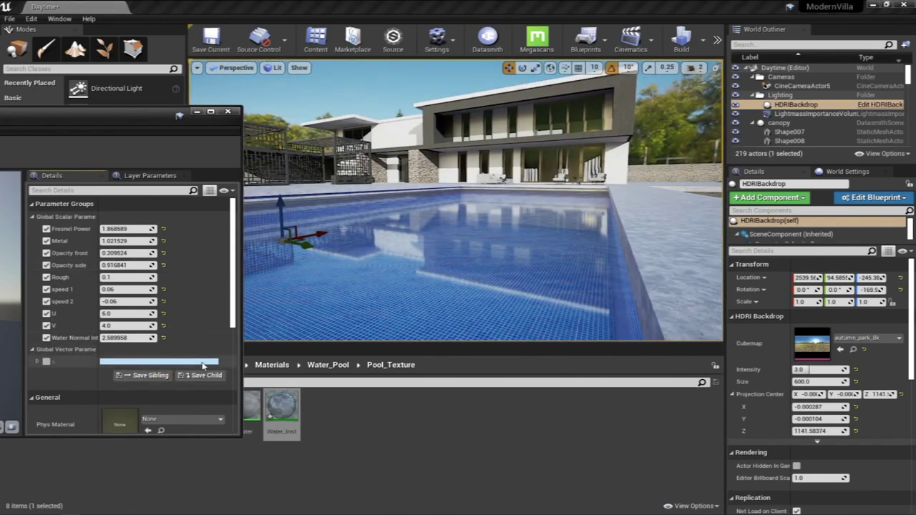
left_click(46, 361)
left_click(139, 362)
left_click_drag(297, 318, 295, 338)
left_click_drag(279, 308, 280, 375)
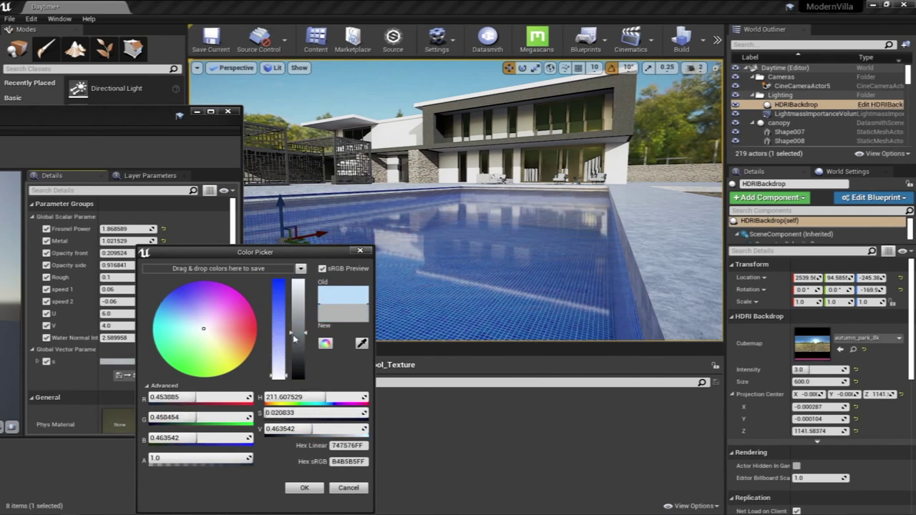
left_click_drag(302, 327, 308, 288)
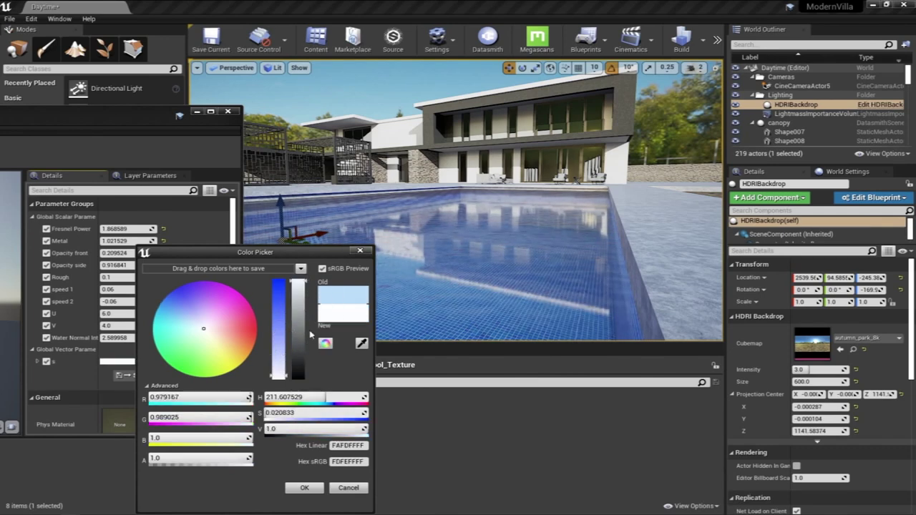
left_click(299, 332)
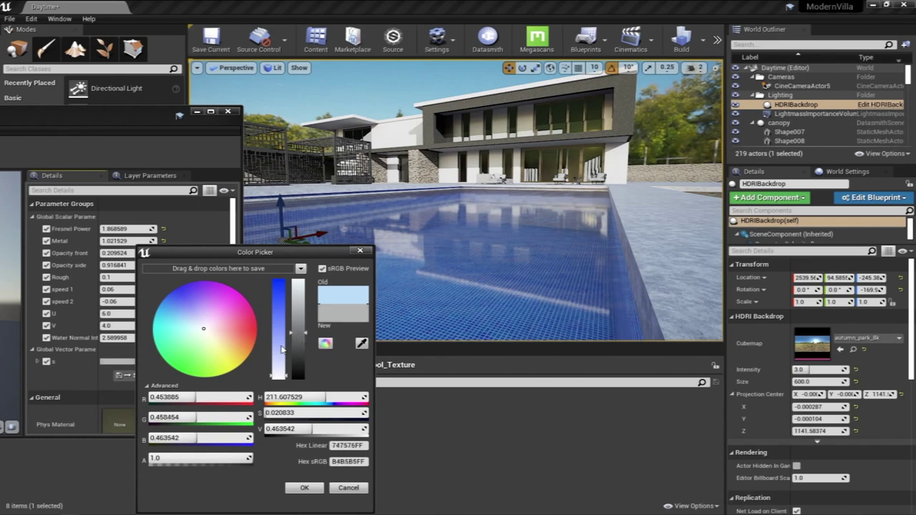
left_click(192, 326)
left_click_drag(192, 326, 187, 330)
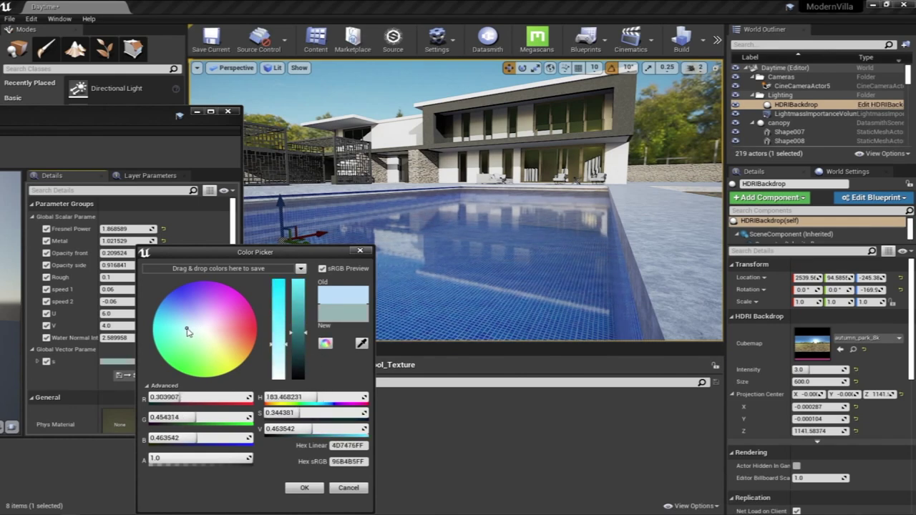
left_click(315, 482)
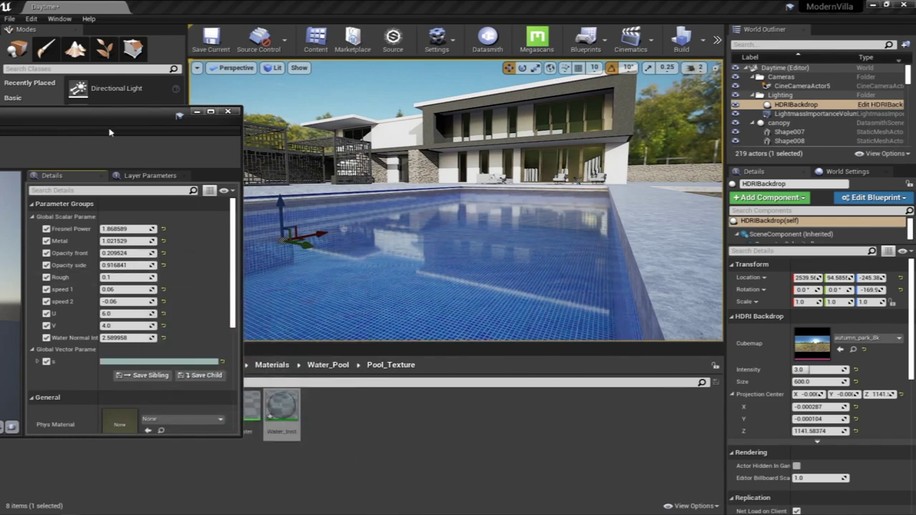
Open the parent Water material and maximize its editor to show the node graph.
left_click_drag(118, 117, 435, 139)
scroll(511, 331, "down", 5)
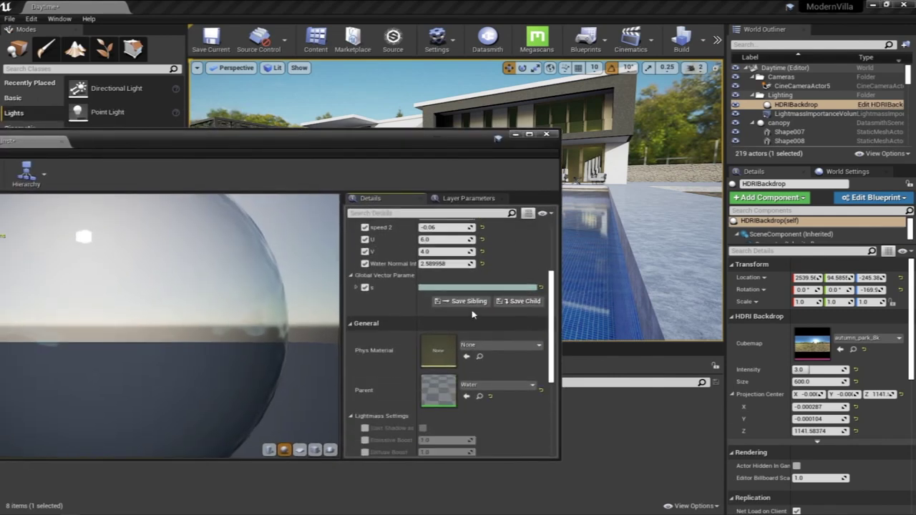
left_click_drag(439, 138, 228, 134)
double_click(220, 404)
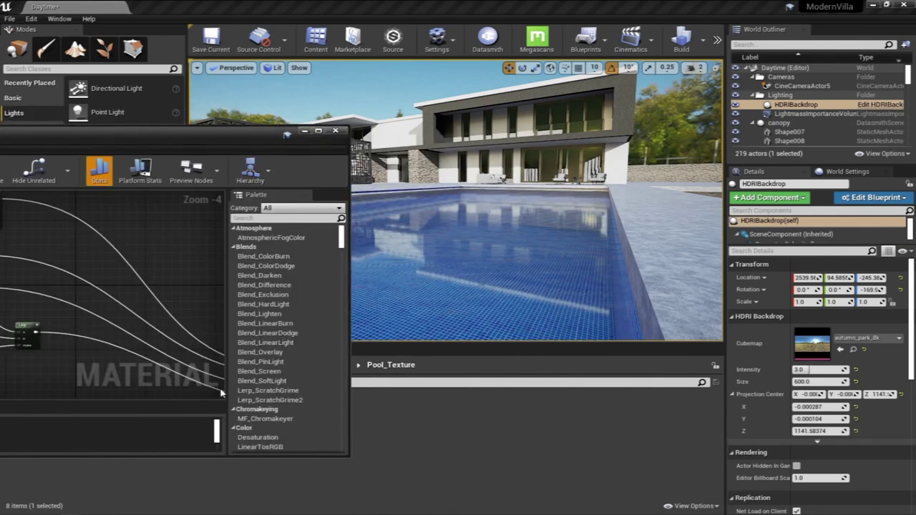
double_click(229, 135)
scroll(490, 219, "down", 2)
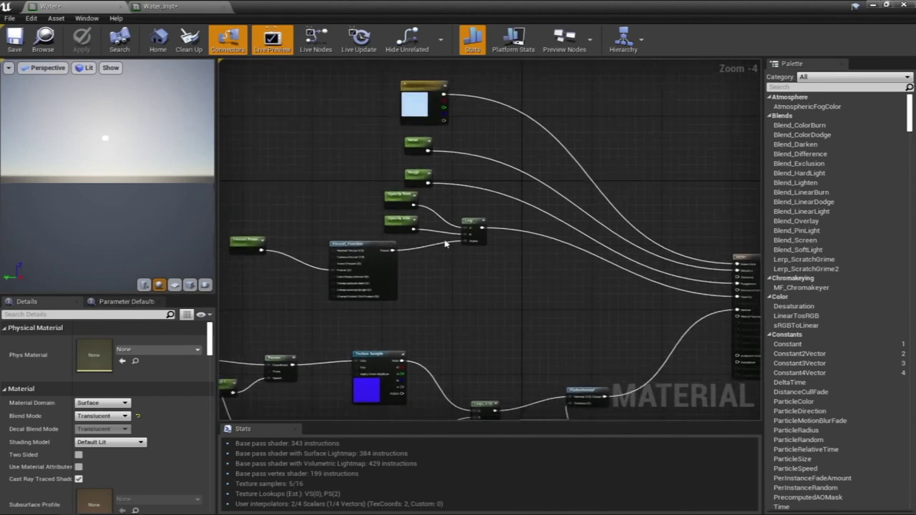
Duplicate the Fresnel Power, Fresnel_Function, Opacity front, Opacity side and Lerp nodes into the free area above the FlattenNormal node.
left_click_drag(351, 277, 350, 279)
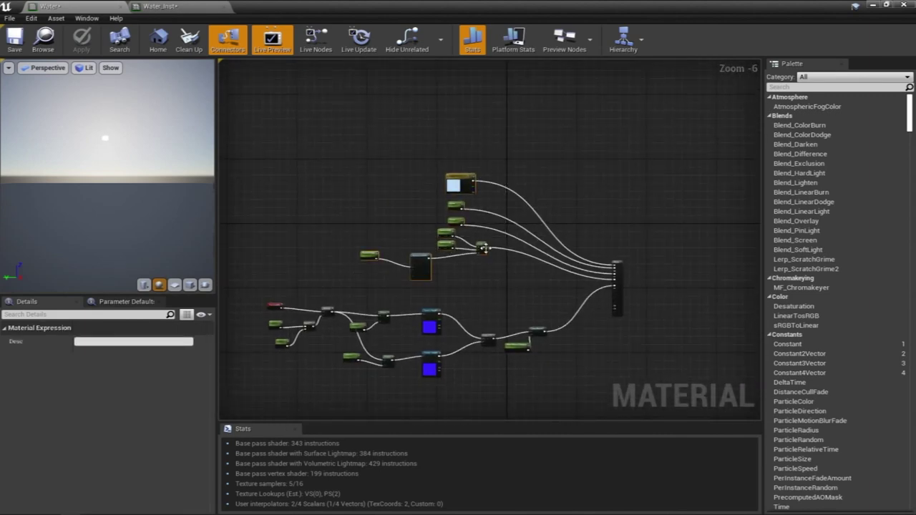
left_click_drag(485, 248, 493, 210)
left_click(502, 276)
scroll(505, 272, "up", 4)
right_click_drag(385, 194, 551, 306)
right_click_drag(607, 330, 485, 221)
left_click(494, 298)
key("ctrl+v")
right_click_drag(626, 259, 568, 164)
Rename the copied Opacity front parameter to Refr front.
left_click_drag(517, 181, 510, 150)
left_click(578, 145)
left_click(509, 151)
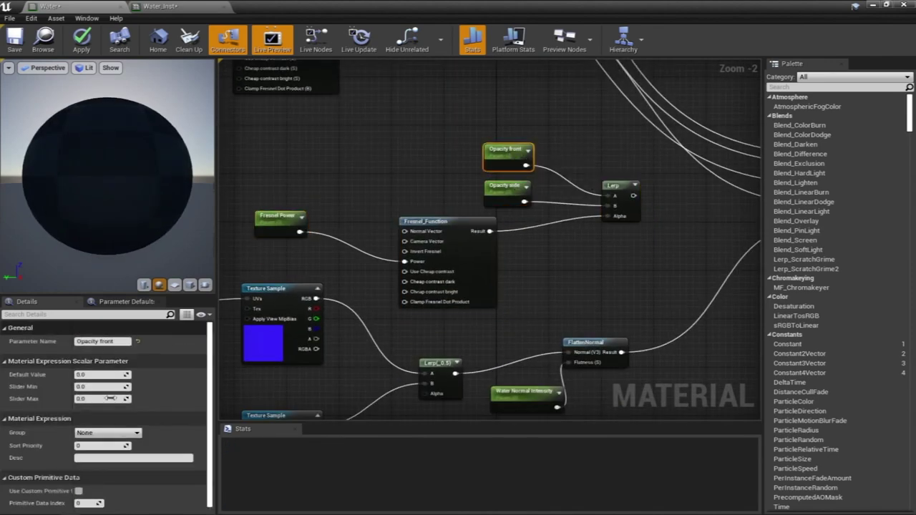
left_click(77, 341)
type("Re")
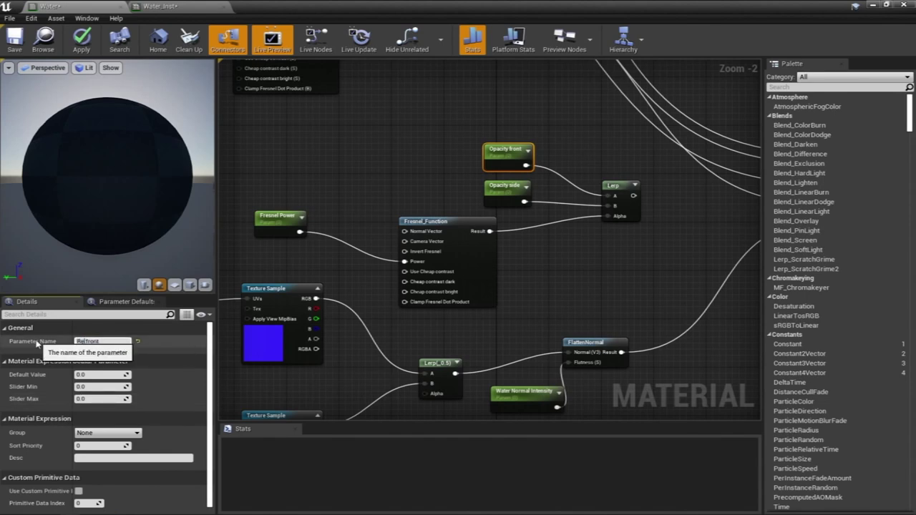
type("fr")
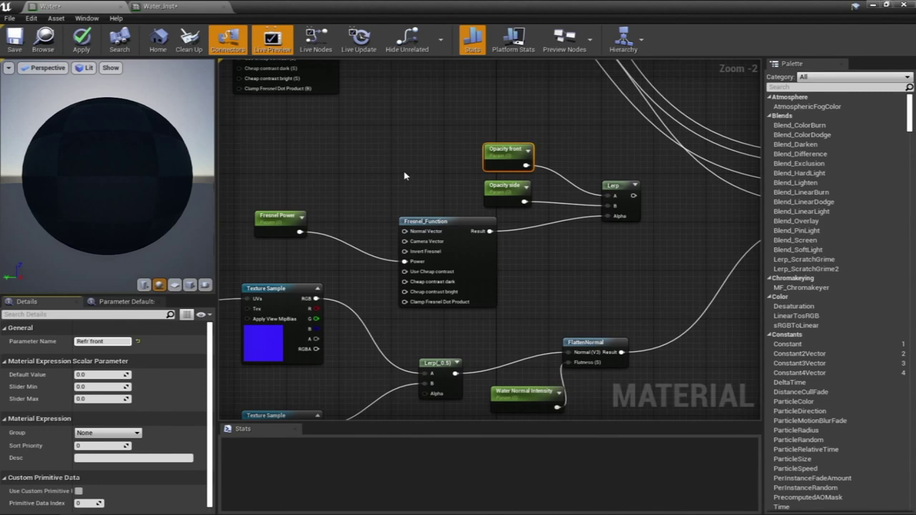
Rename the copied Opacity side parameter to Refr side.
left_click(505, 189)
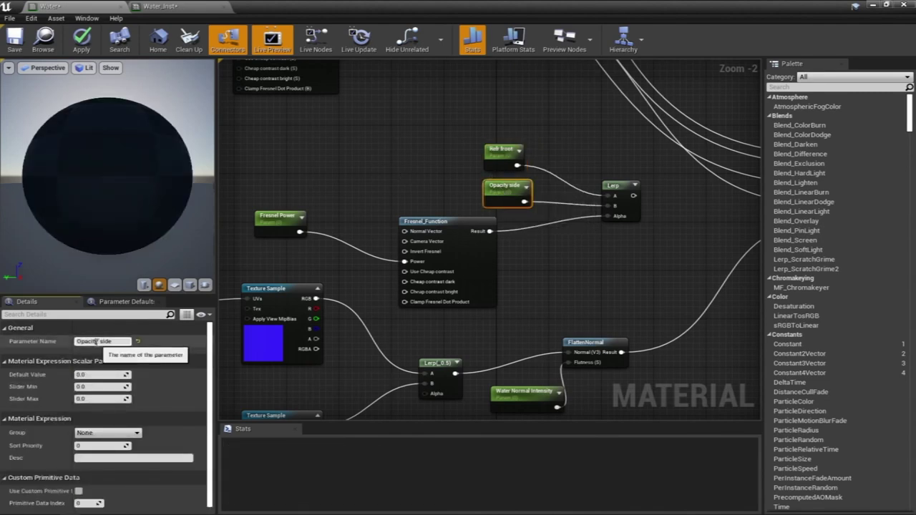
left_click_drag(96, 342, 28, 342)
type("Refr")
left_click(419, 207)
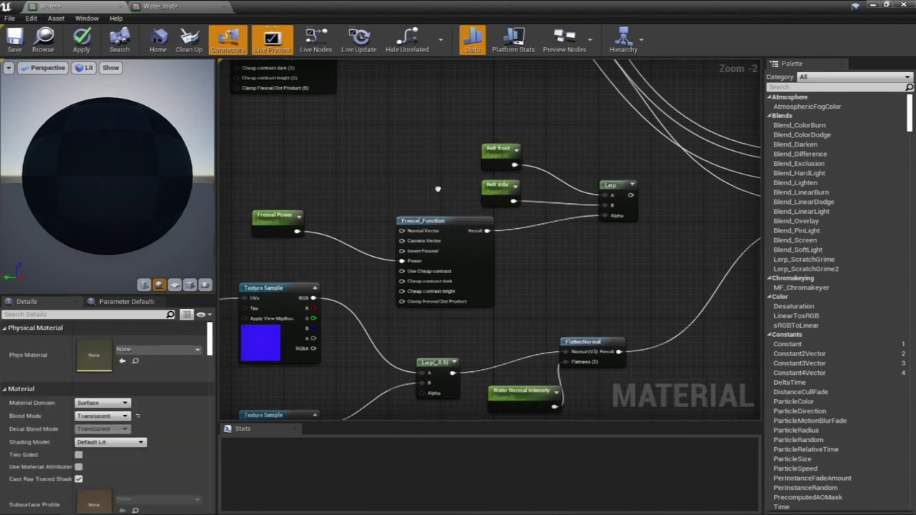
Rename the copied Fresnel Power parameter to Fresnel Refr Power.
right_click_drag(442, 205, 402, 207)
left_click(235, 217)
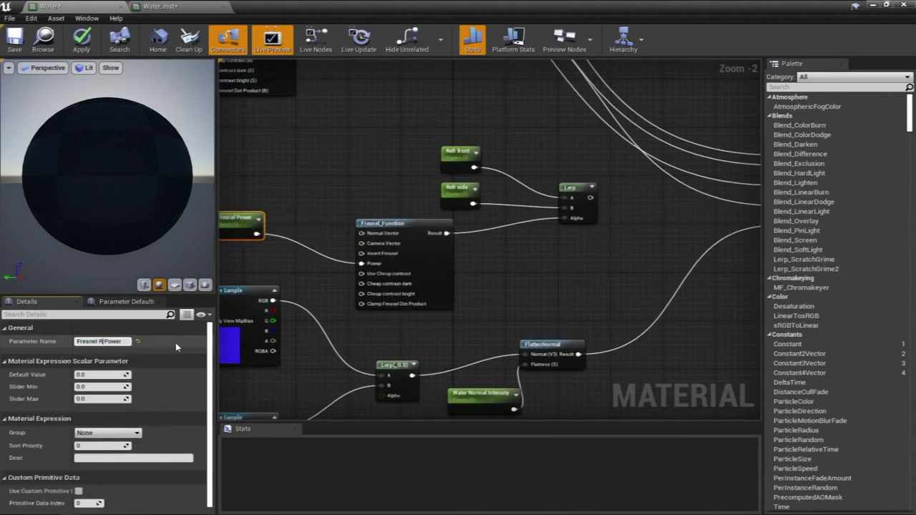
left_click(599, 250)
Wire the copied Lerp's output into the Water material's Refraction input and apply the material.
right_click_drag(601, 248, 338, 275)
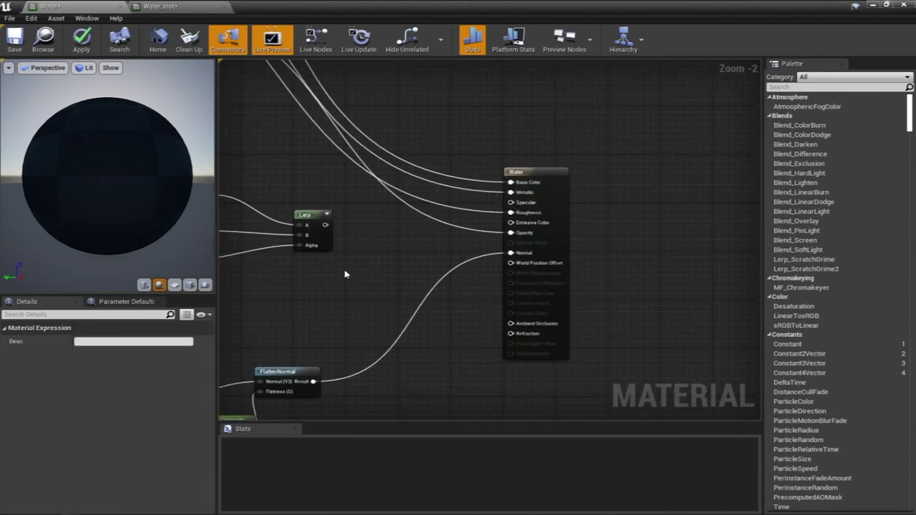
left_click_drag(325, 226, 510, 334)
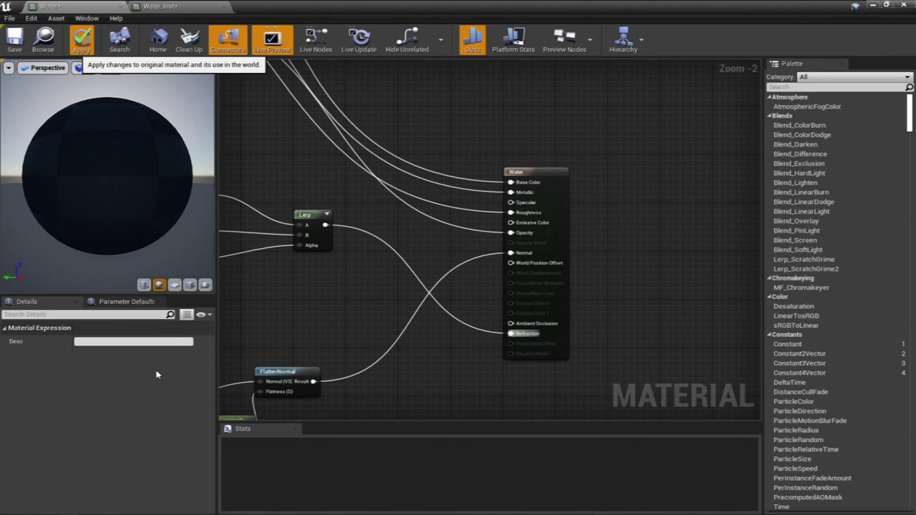
left_click(81, 39)
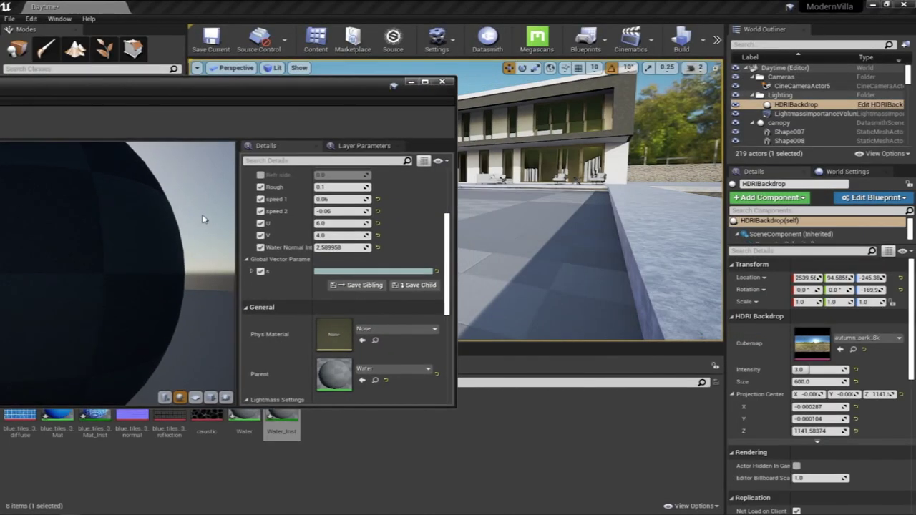
In Water_Inst, enable the refraction parameters and set Fresnel Refr Power to 1.0, Refr front to 1.09 and Refr side to 1.0.
scroll(292, 260, "up", 2)
left_click(260, 244)
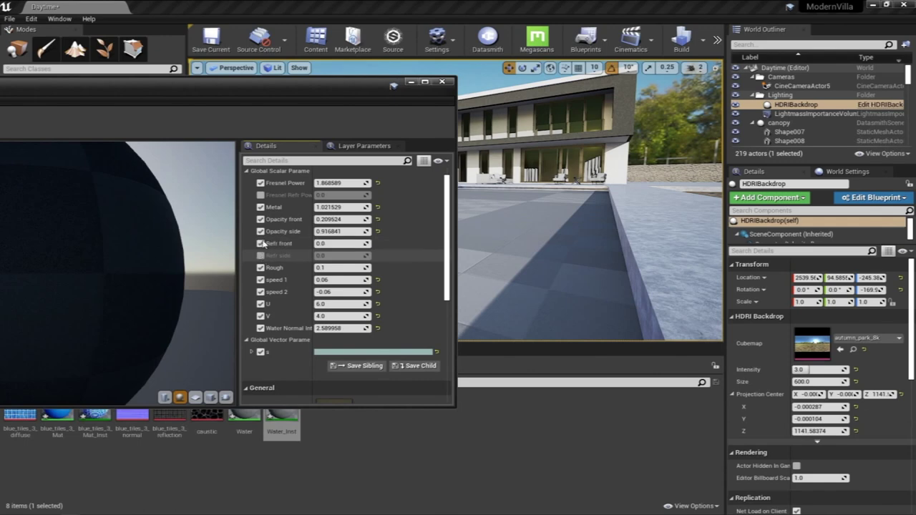
left_click(260, 256)
left_click(261, 195)
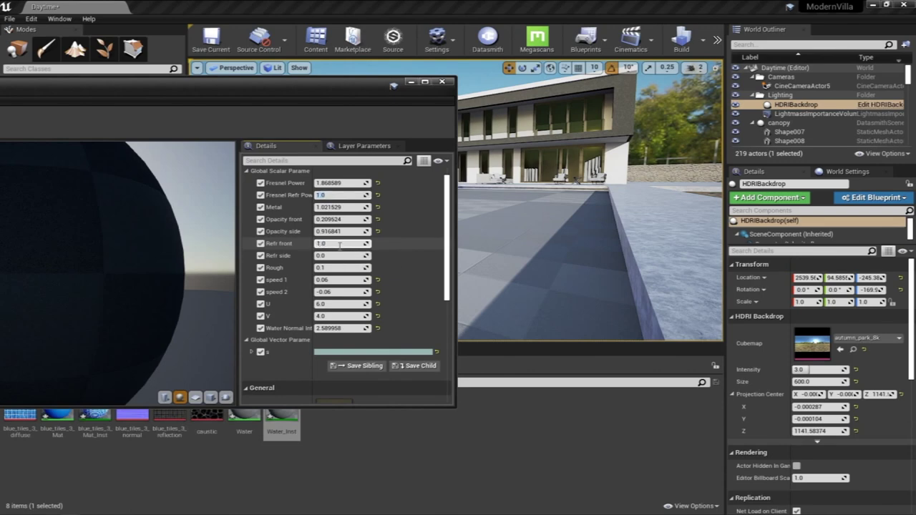
left_click(335, 256)
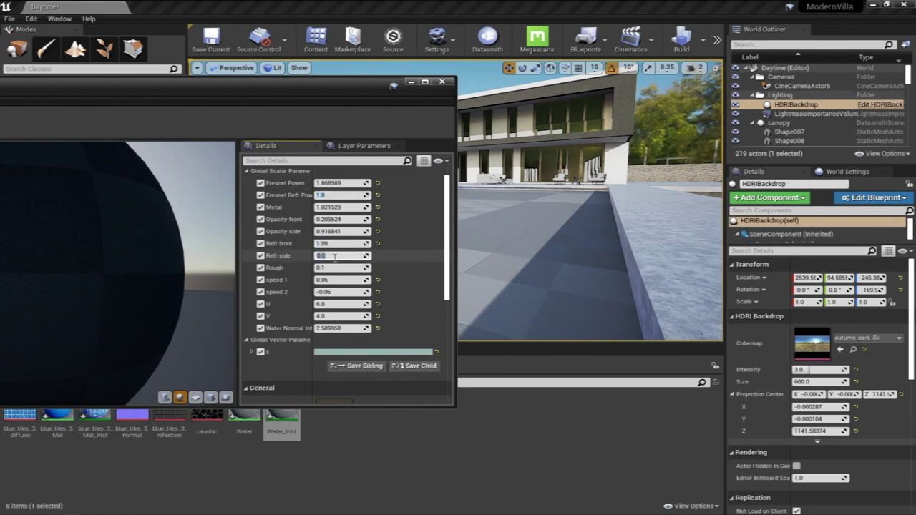
key("Return")
Place the editor beside the pool view and tune Opacity front to about 0.46 and Opacity side to about 0.85.
left_click_drag(353, 84, 59, 126)
right_click_drag(490, 206, 522, 211)
scroll(200, 331, "up", 5)
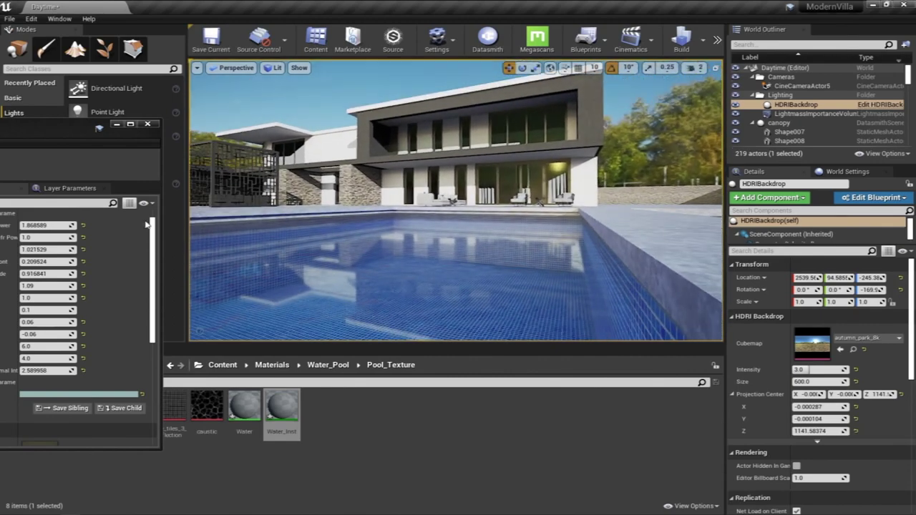
left_click_drag(52, 146, 211, 179)
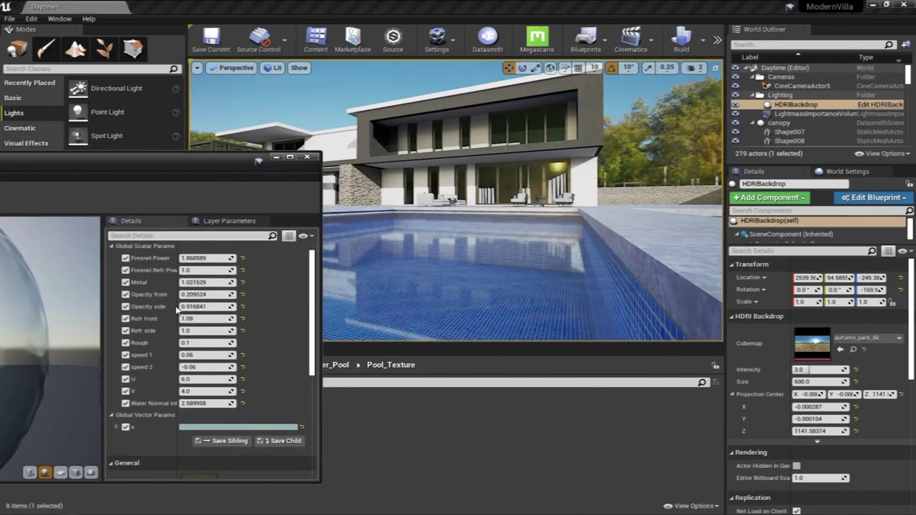
mouse_move(229, 294)
left_mouse_down()
mouse_move(296, 294)
mouse_move(278, 294)
left_mouse_up()
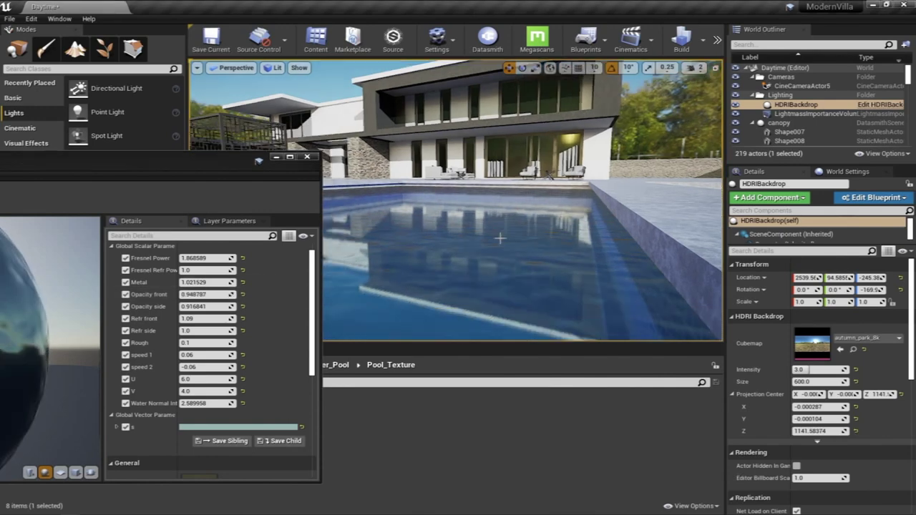
mouse_move(229, 306)
left_mouse_down()
mouse_move(220, 306)
mouse_move(233, 294)
mouse_move(216, 294)
left_mouse_up()
right_click_drag(462, 215, 445, 198)
Tune Water Normal Intensity to about 3.32 while comparing the ripples on the pool.
left_click_drag(227, 404, 233, 405)
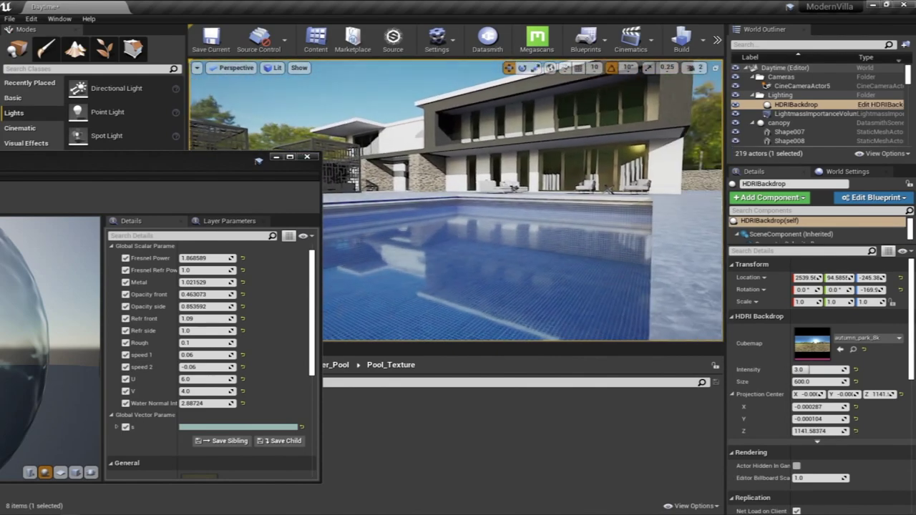
left_click_drag(232, 403, 290, 402)
left_click_drag(233, 403, 222, 403)
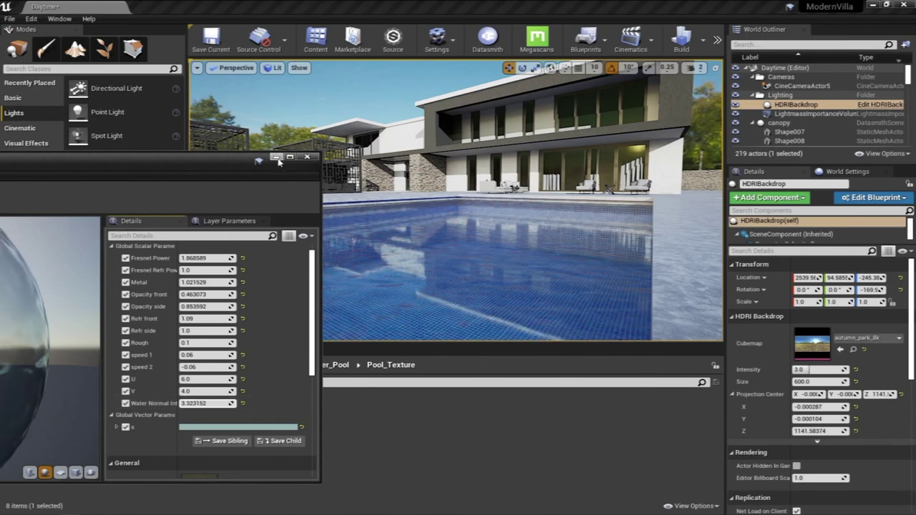
Minimize the instance editor and examine the pool water full screen through CineCameraActor5.
left_click(275, 157)
key("F11")
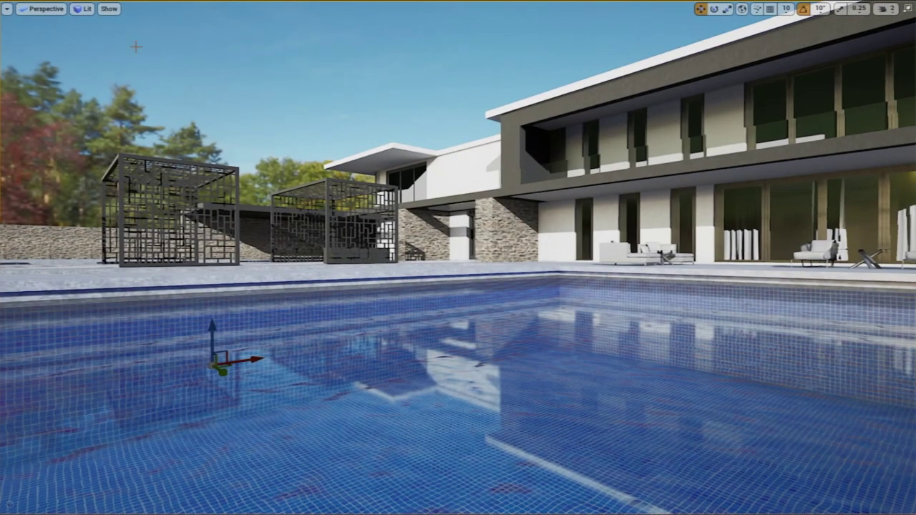
left_click(43, 8)
left_click(72, 127)
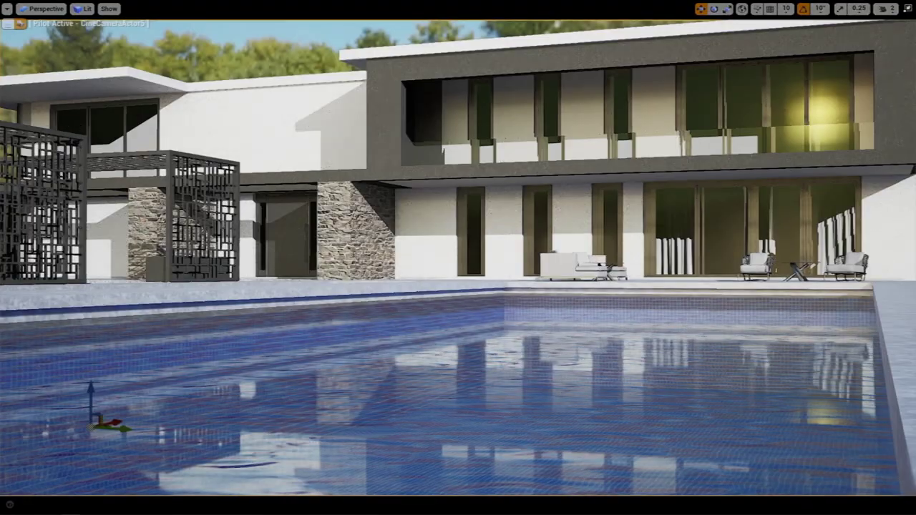
mouse_move(457, 258)
right_mouse_down()
mouse_move(458, 329)
mouse_move(456, 241)
right_mouse_up()
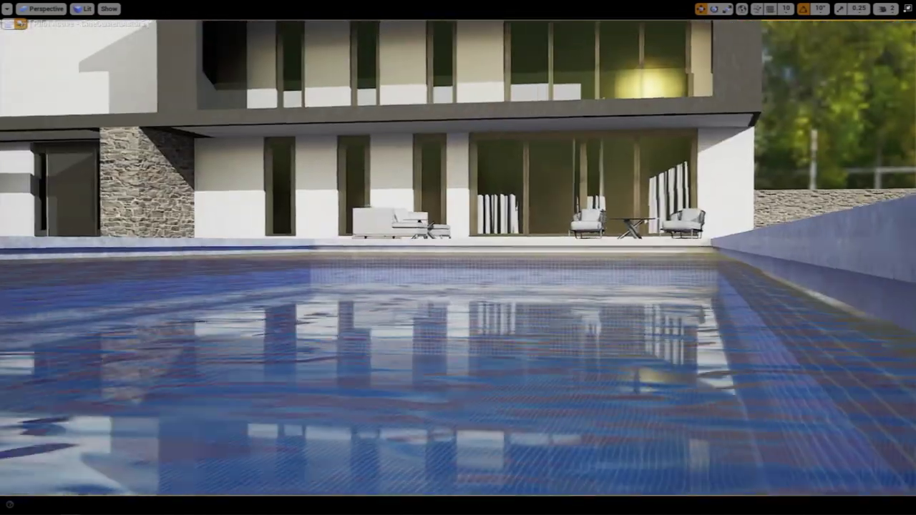
Leave full screen, reopen the Water_Inst material instance and lower Opacity front to about -0.20.
key("F11")
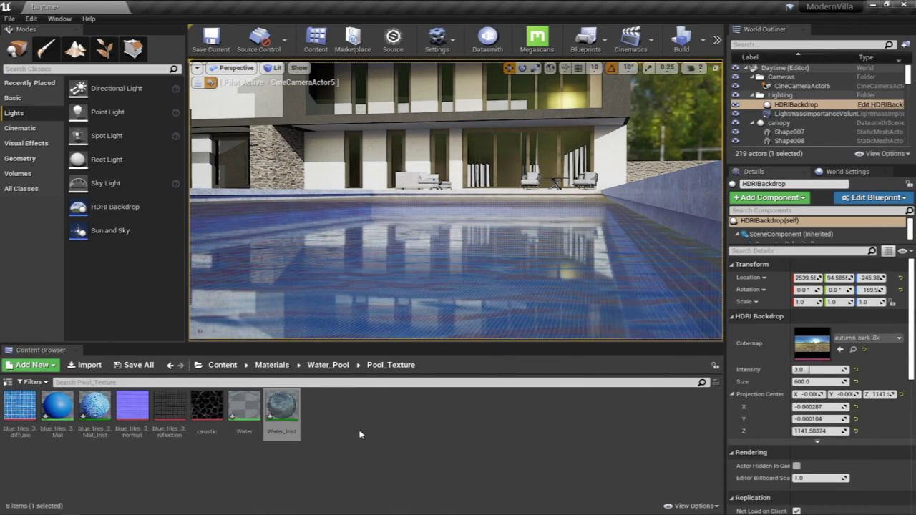
double_click(281, 414)
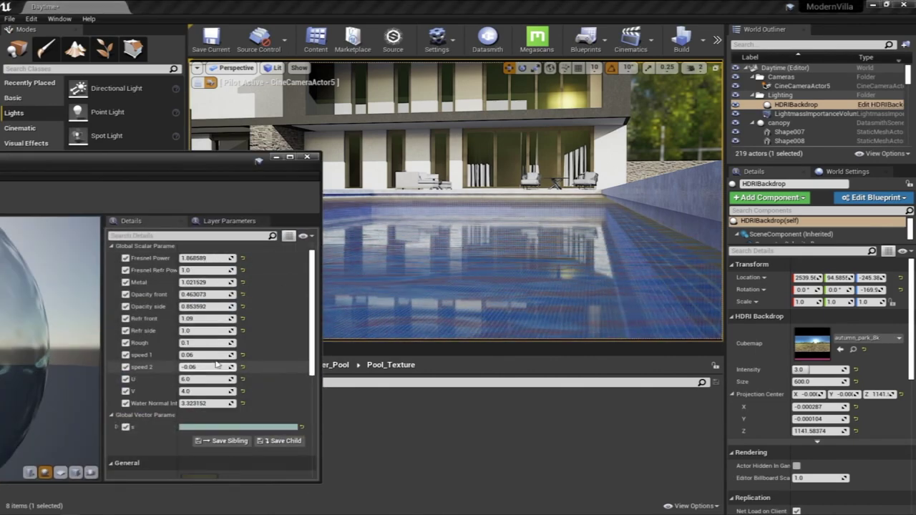
left_click_drag(225, 295, 192, 294)
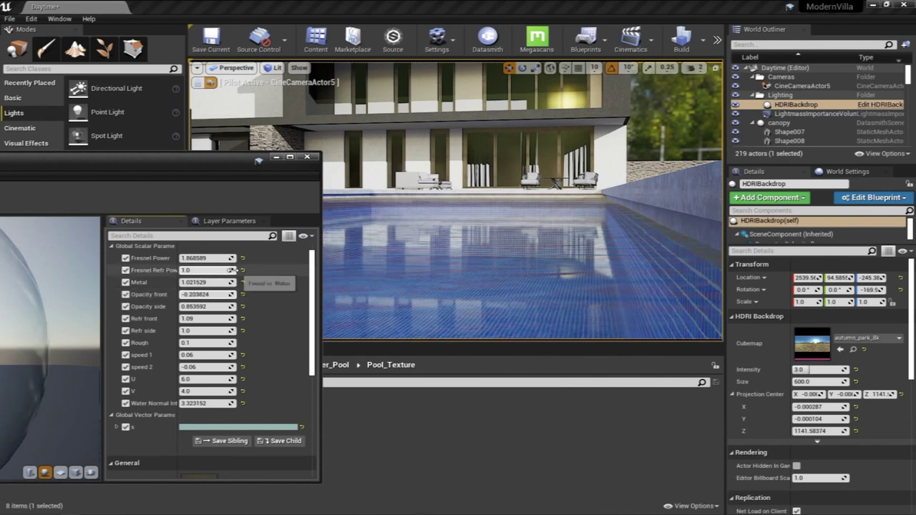
Tune Fresnel Power in Water_Inst to about 4.32 while comparing the pool from different angles, and minimize the editor.
left_click_drag(231, 258, 279, 257)
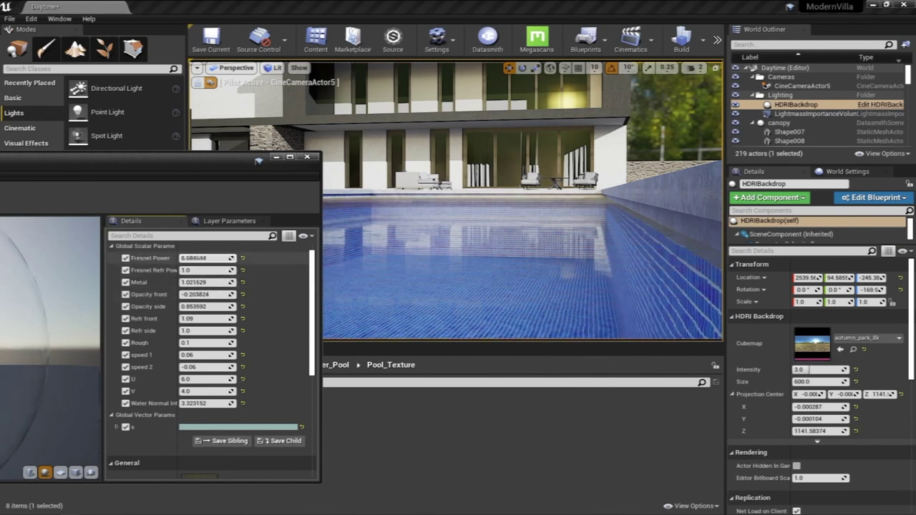
left_click_drag(286, 258, 259, 257)
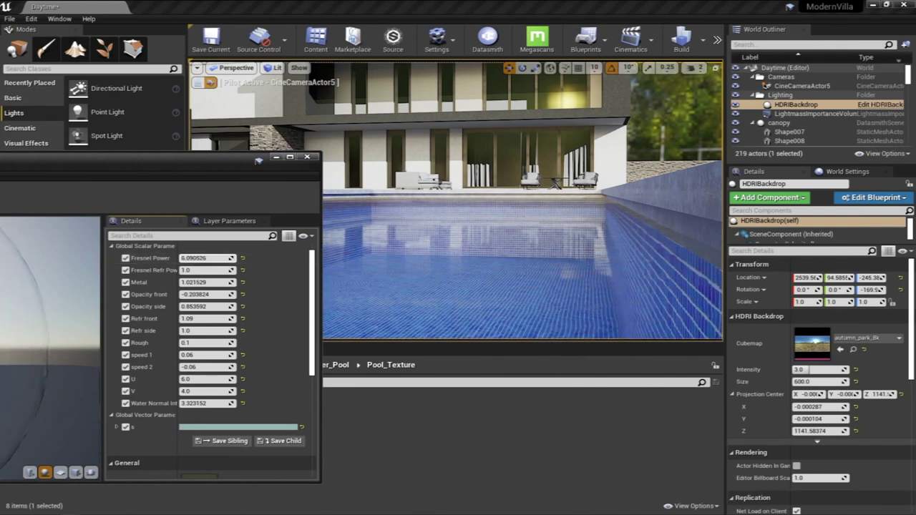
left_click_drag(230, 258, 234, 257)
right_click_drag(401, 229, 379, 228)
left_click_drag(227, 257, 197, 257)
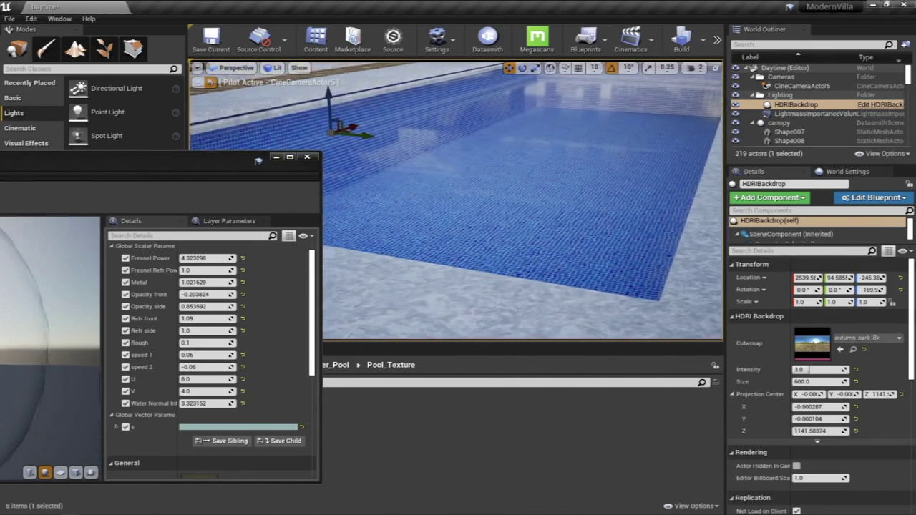
left_click(286, 158)
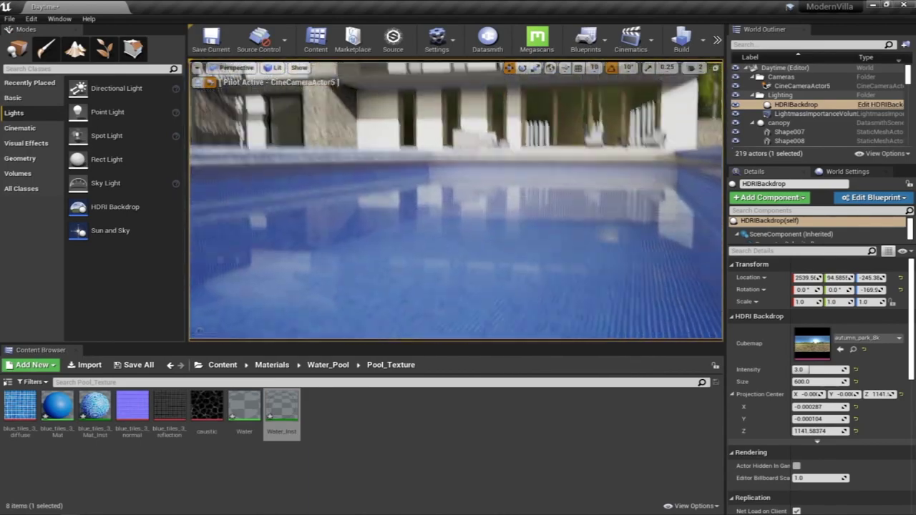
Reopen Water_Inst, raise Water Normal Intensity to about 7.76 while checking the pool tiles, and minimize the editor.
double_click(286, 398)
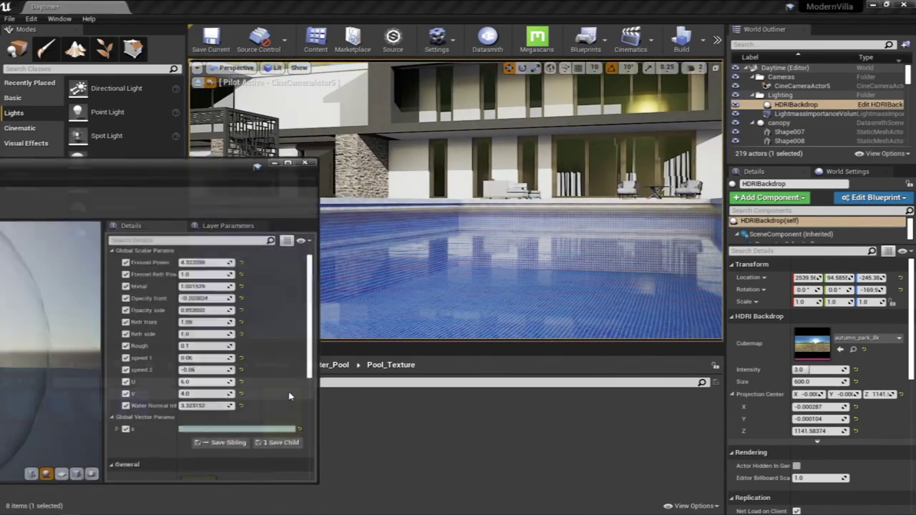
left_click_drag(215, 403, 248, 402)
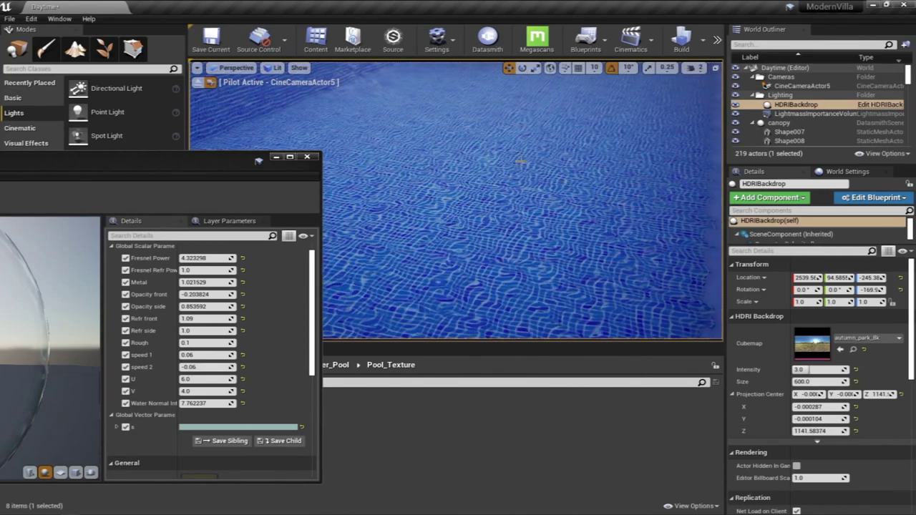
right_click_drag(482, 174, 486, 135)
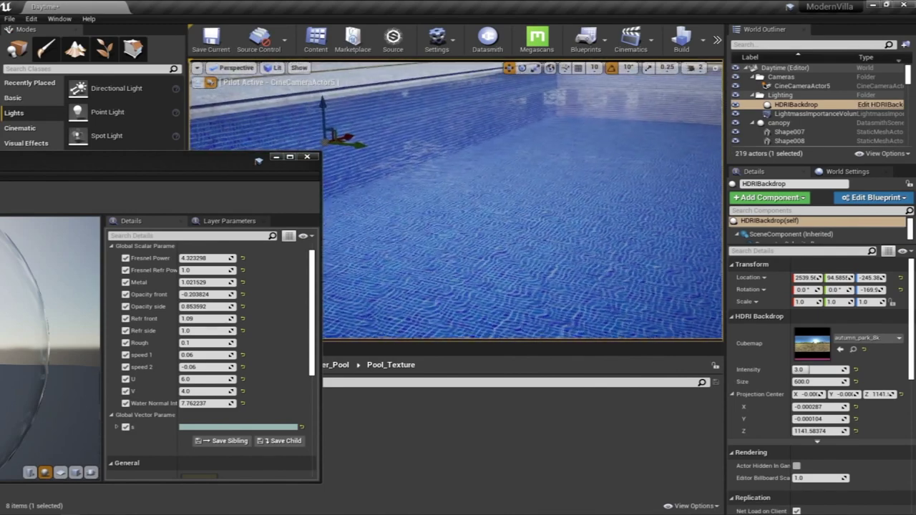
left_click(276, 157)
Open the caustic texture, examine its line pattern at several magnifications, and close the texture editor.
double_click(205, 419)
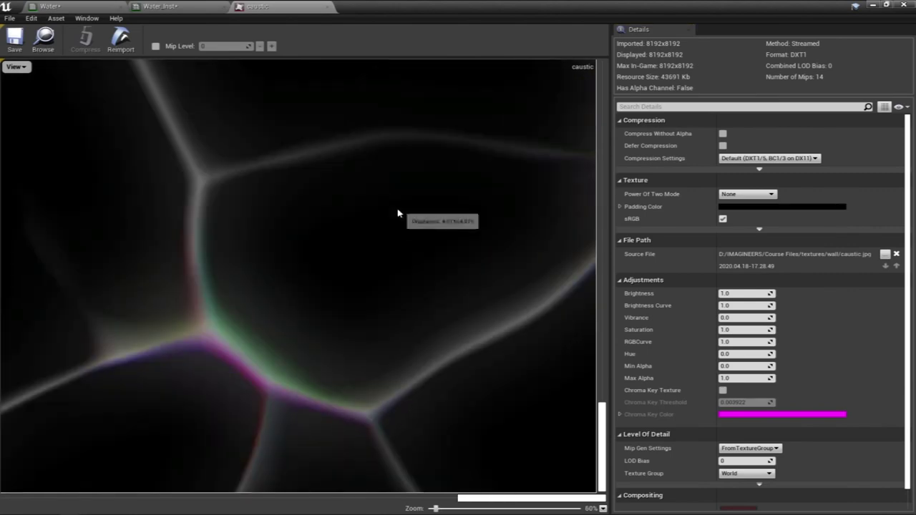
scroll(397, 213, "down", 5)
scroll(319, 293, "up", 5)
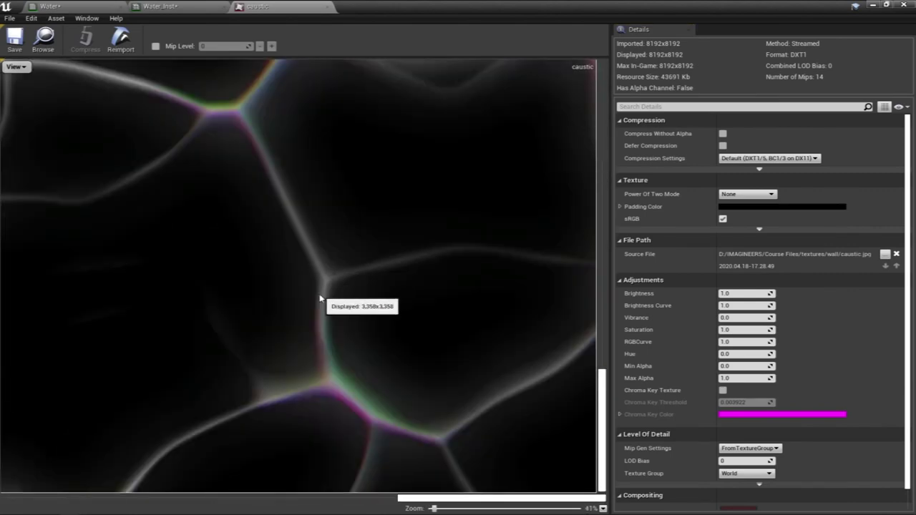
scroll(324, 298, "down", 5)
scroll(322, 282, "up", 5)
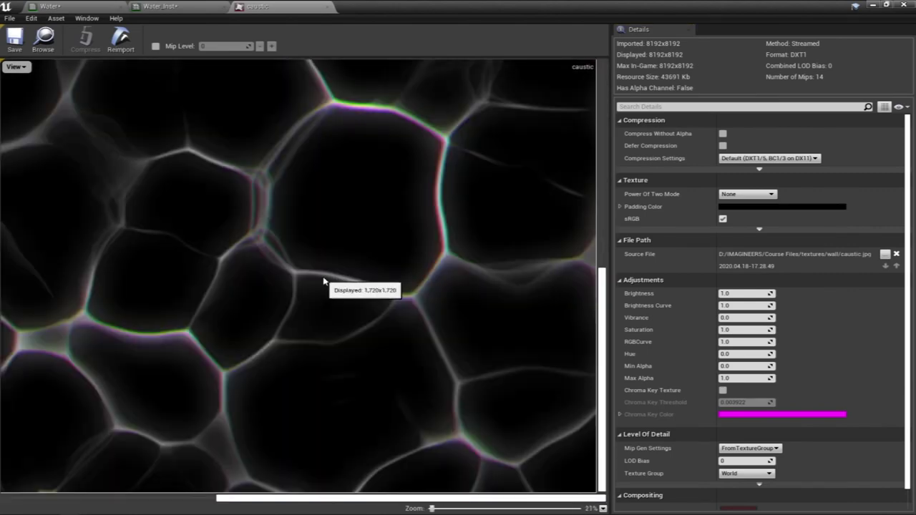
left_click(905, 5)
Duplicate the DirectionalLight and set the copy's mobility to Movable.
right_click_drag(458, 215, 465, 179)
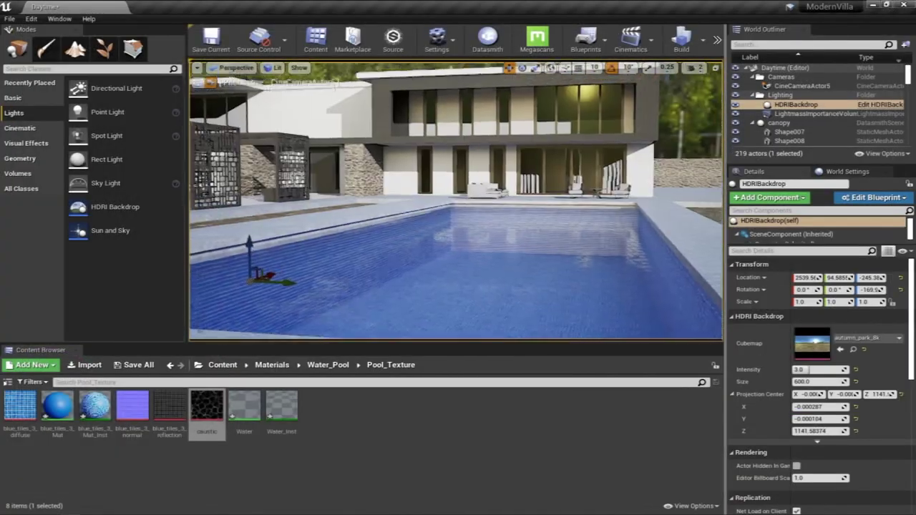
key("Down")
right_click_drag(458, 200, 499, 220)
key("Down")
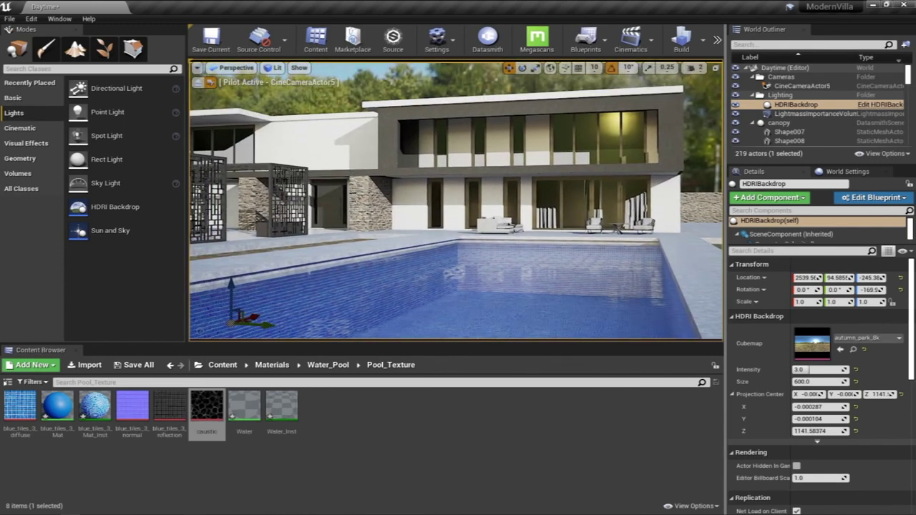
right_click_drag(456, 200, 400, 234)
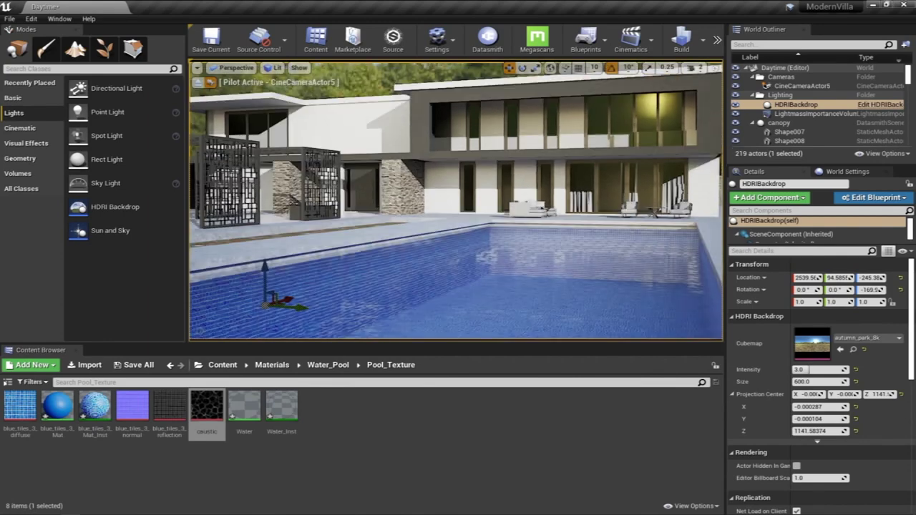
scroll(823, 100, "down", 2)
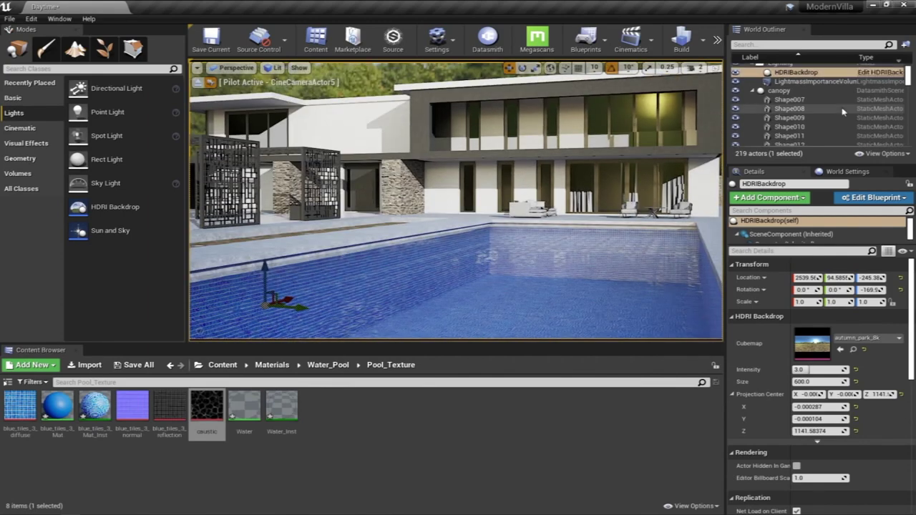
left_click(751, 107)
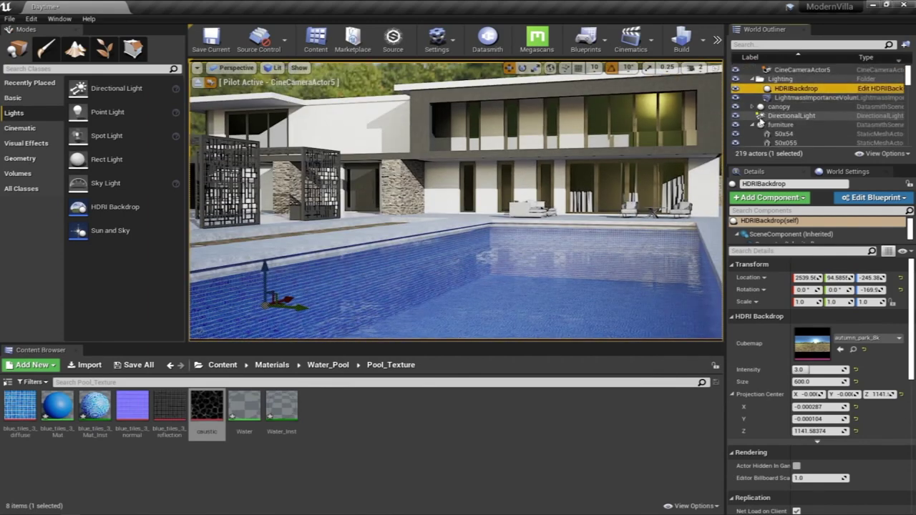
left_click(791, 116)
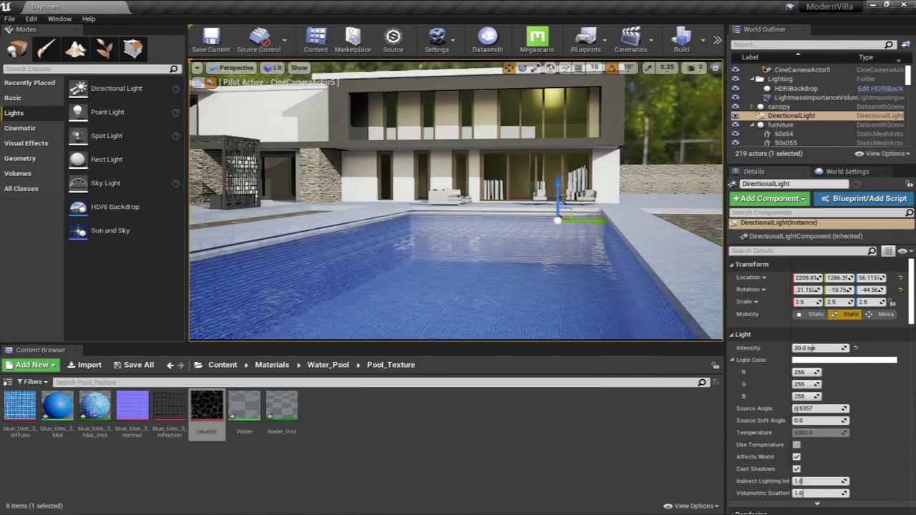
key("ctrl+w")
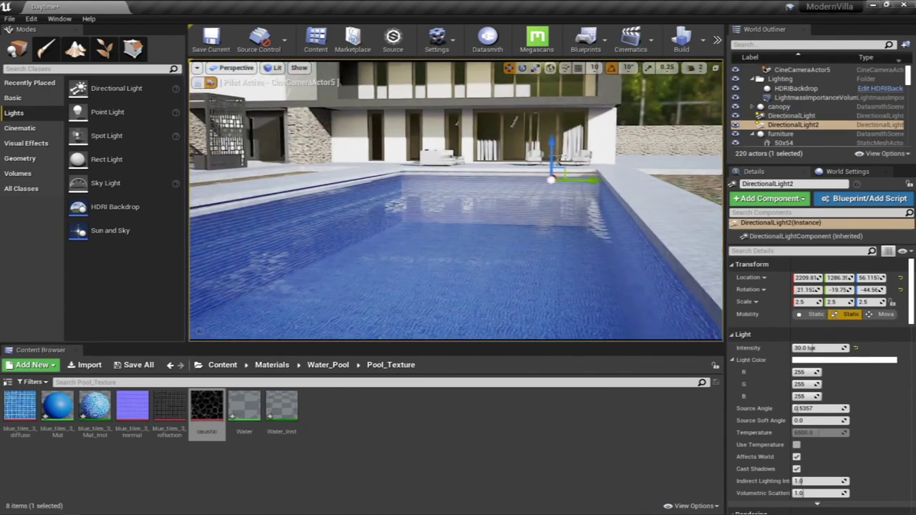
left_click(879, 314)
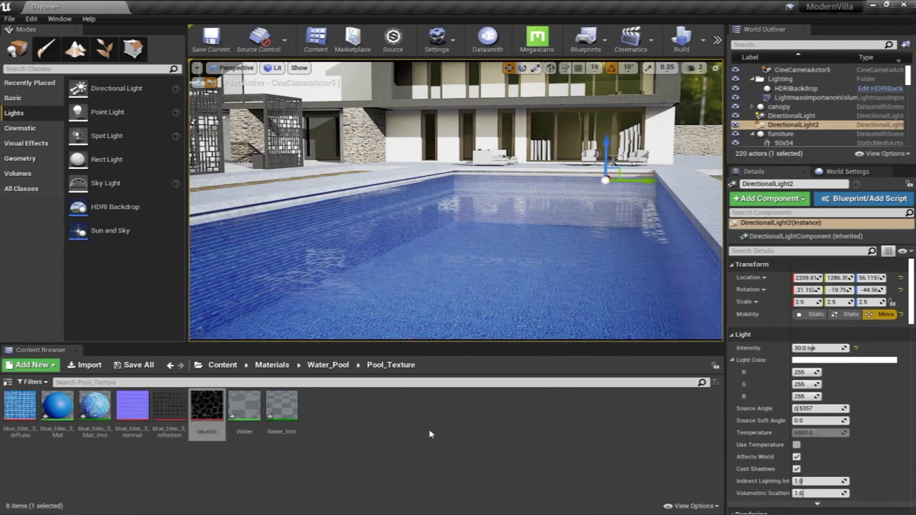
Locate the Light Function settings of DirectionalLight2 and create a new material named Causticlight in the Pool_Texture folder.
left_click(206, 409)
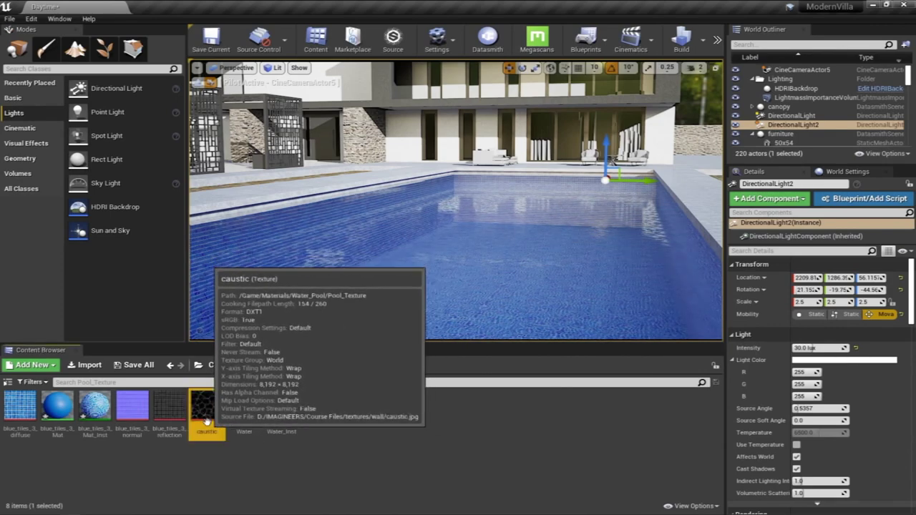
scroll(823, 383, "down", 10)
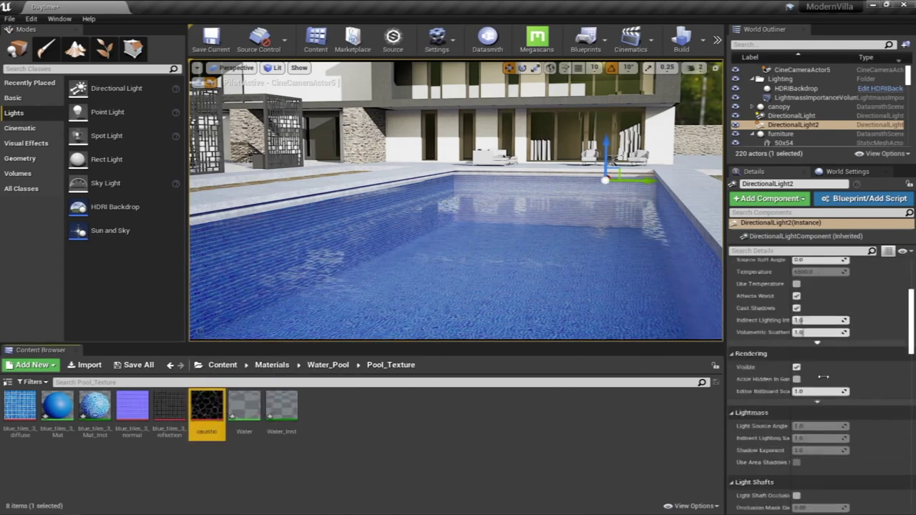
scroll(826, 386, "down", 6)
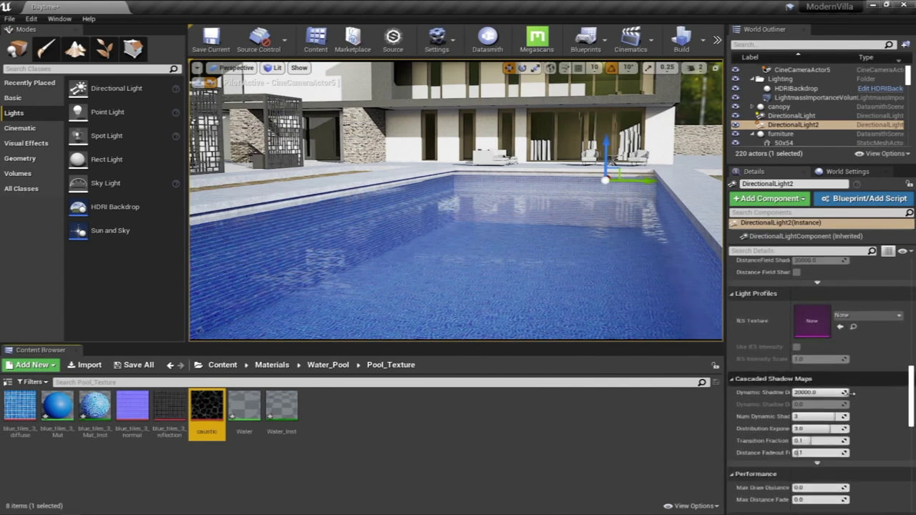
scroll(858, 405, "down", 2)
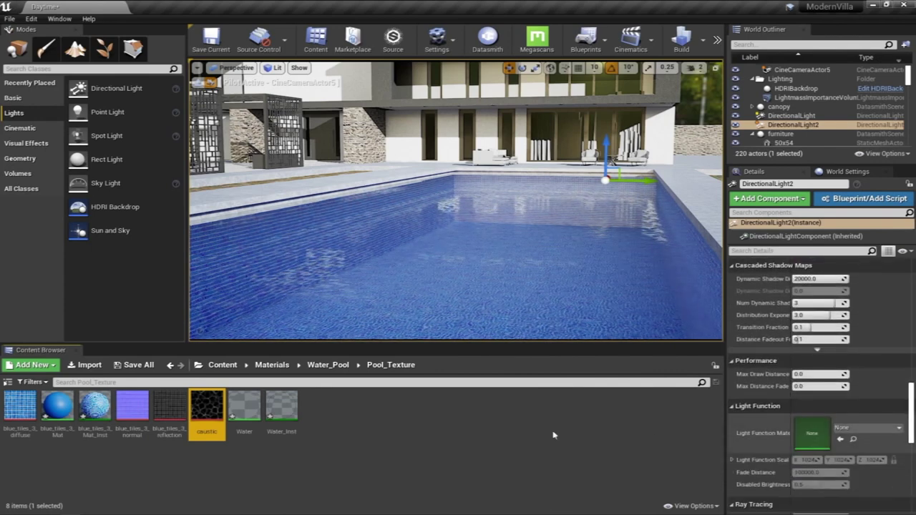
right_click(206, 411)
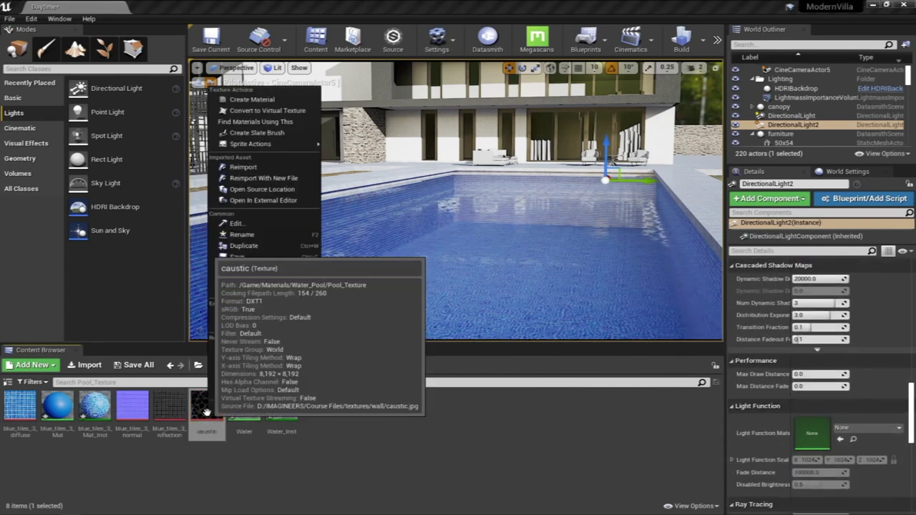
left_click(346, 463)
right_click(348, 454)
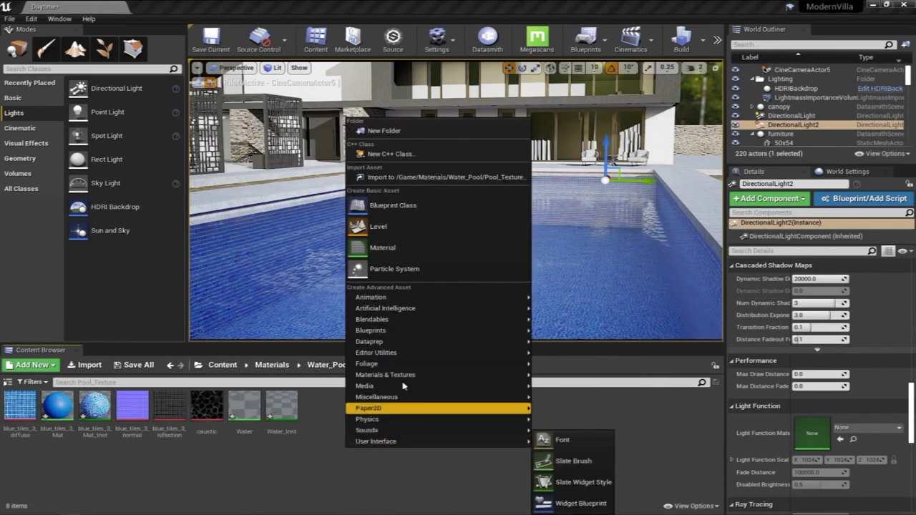
left_click(386, 247)
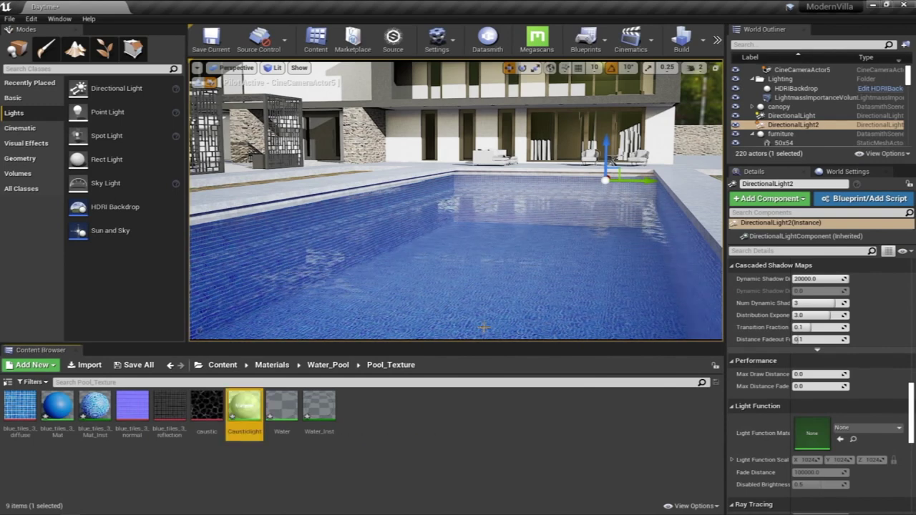
Open the Causticlight material and add the caustic texture to its graph as a Texture Sample.
double_click(247, 409)
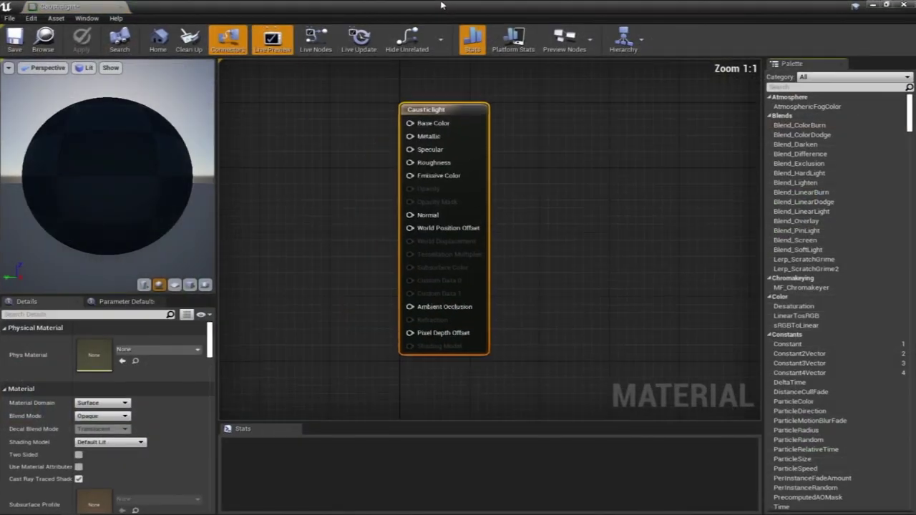
left_click_drag(206, 409, 515, 168)
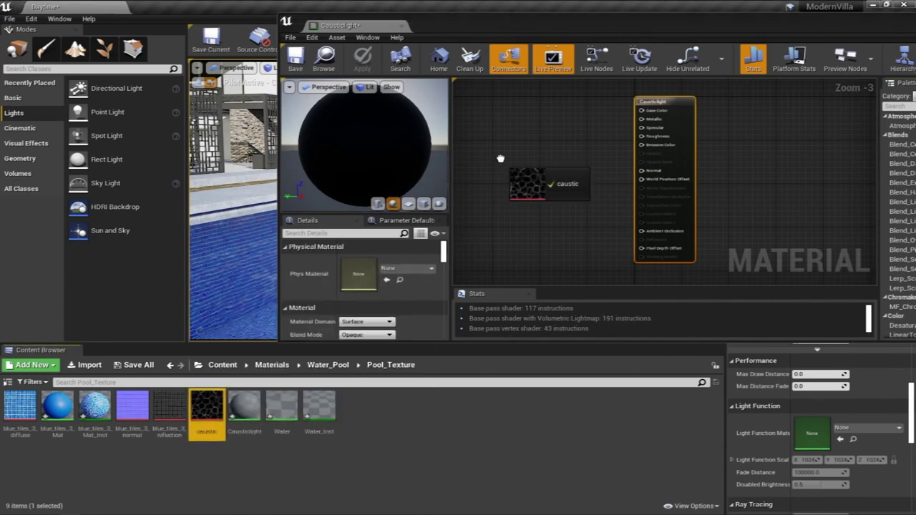
double_click(560, 29)
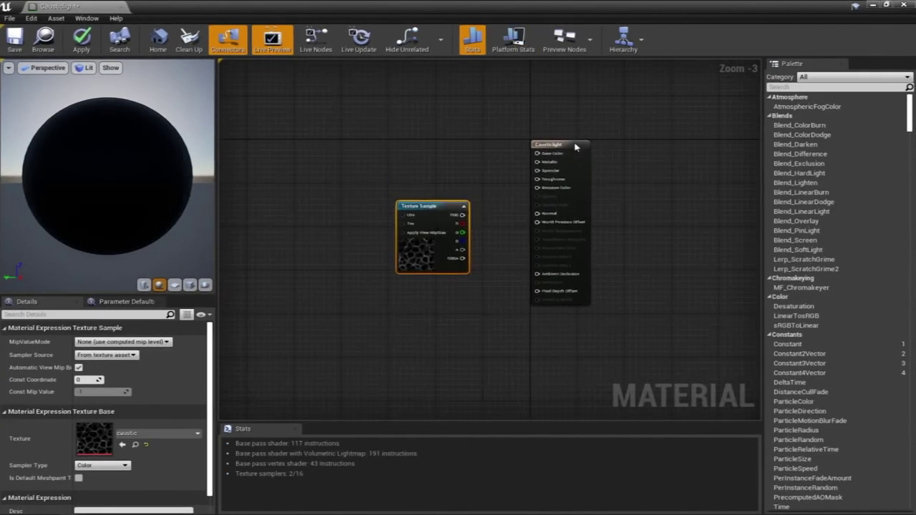
Set the Causticlight material's Material Domain to Light Function.
left_click(572, 144)
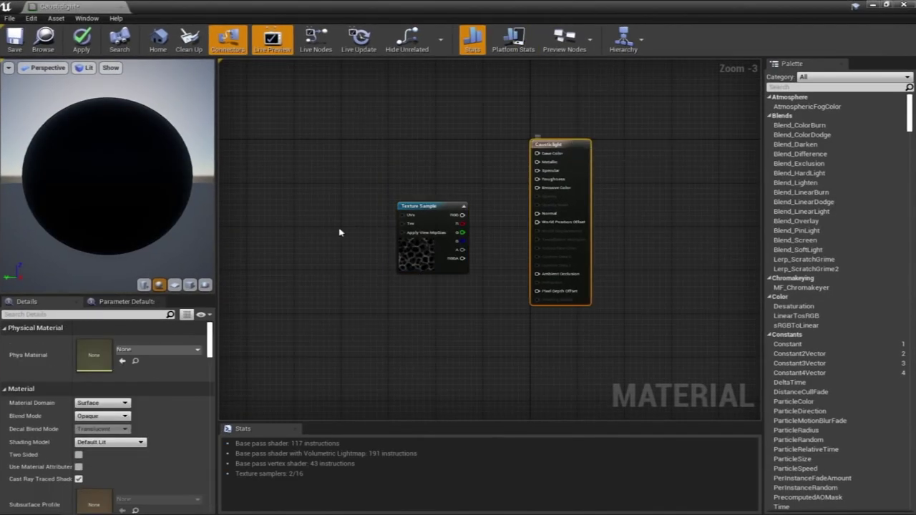
left_click(103, 403)
left_click(103, 426)
Connect the caustic Texture Sample's RGB output to the material's Emissive Color and make room for nodes before it.
right_click_drag(387, 329, 505, 348)
scroll(548, 310, "up", 1)
right_click_drag(563, 301, 588, 349)
left_click_drag(594, 269, 688, 248)
left_click_drag(359, 147, 502, 224)
left_click(379, 195)
right_click_drag(324, 186, 464, 206)
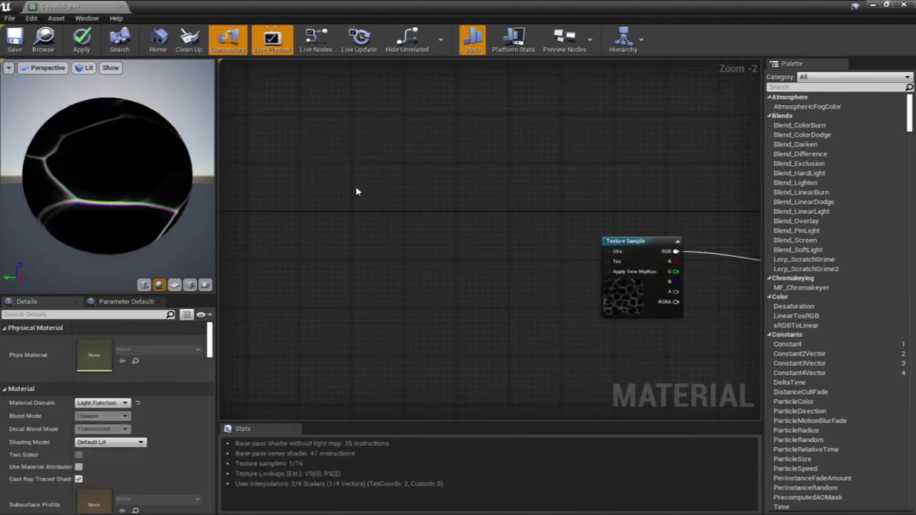
Copy the TexCoord, U, V, Append and Multiply tiling nodes from the Water material into the Causticlight graph.
double_click(393, 5)
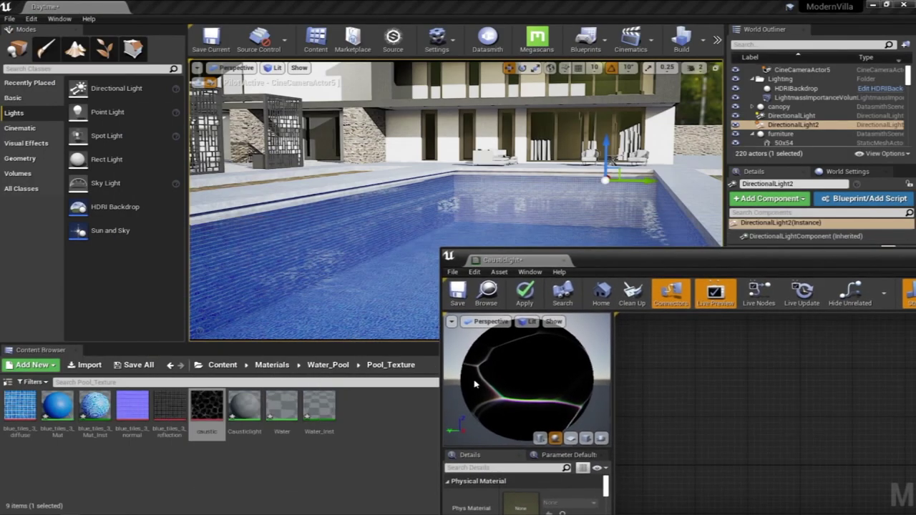
double_click(283, 413)
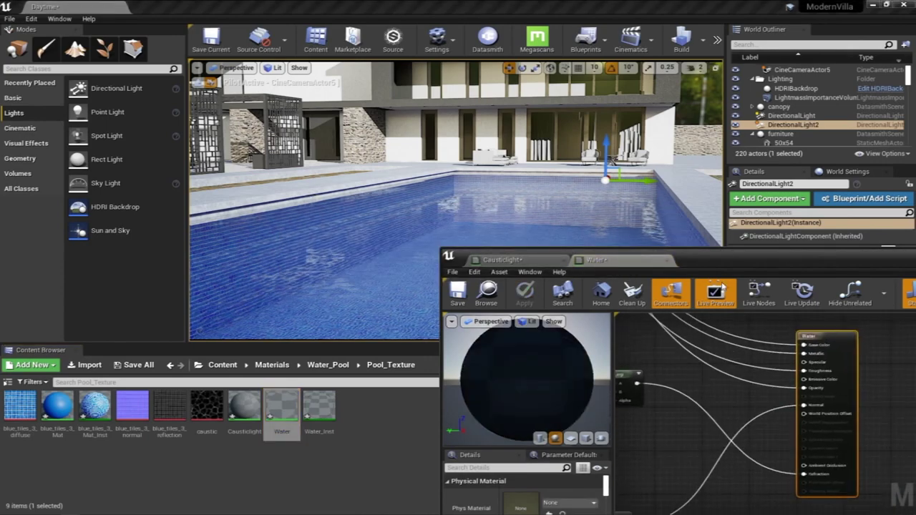
double_click(738, 263)
right_click_drag(375, 220, 398, 253)
scroll(544, 276, "down", 3)
right_click_drag(289, 310, 365, 279)
scroll(367, 280, "up", 4)
right_click_drag(482, 288, 482, 248)
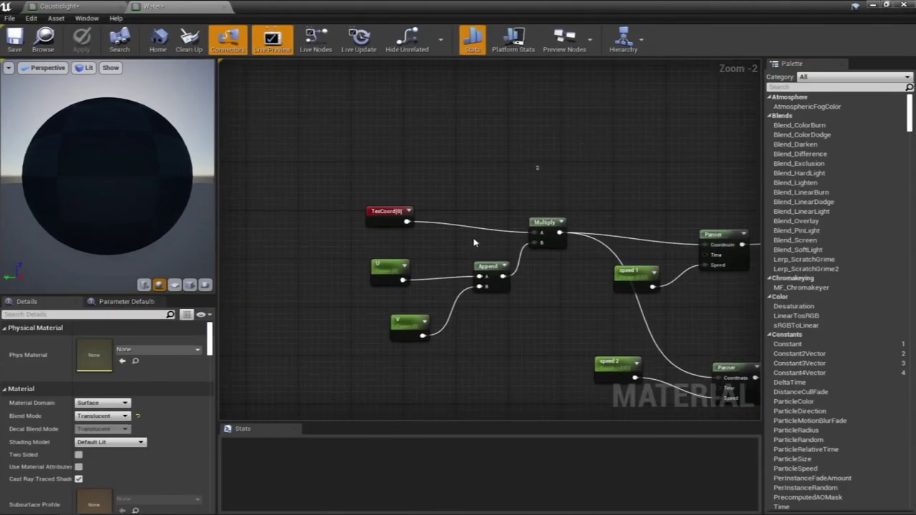
left_click_drag(473, 243, 380, 318)
left_click(63, 6)
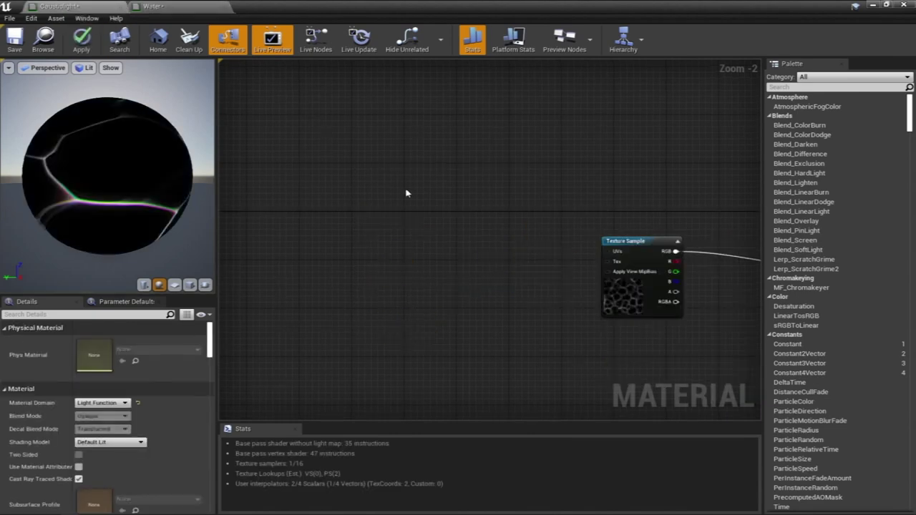
key("ctrl+v")
right_click_drag(537, 210, 649, 225)
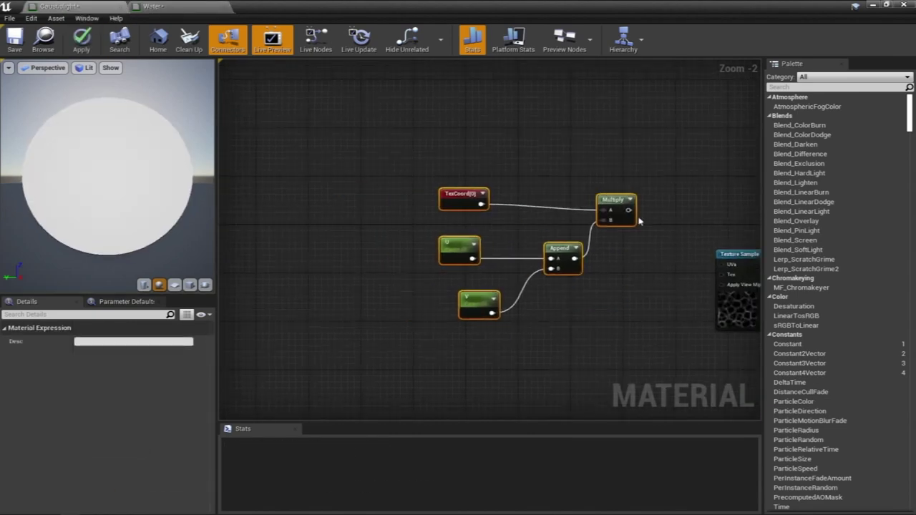
Connect the pasted Multiply output to the caustic Texture Sample's UVs and move the sample further away from the material output node.
left_click_drag(620, 208, 725, 269)
left_click(511, 249)
right_click_drag(689, 193, 444, 154)
scroll(458, 179, "down", 3)
scroll(481, 199, "up", 2)
left_click_drag(463, 166, 376, 153)
left_click(452, 259)
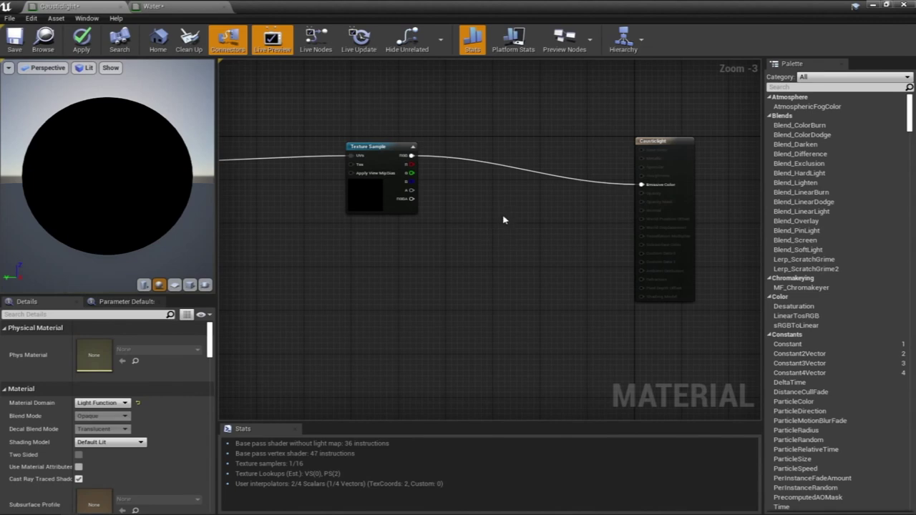
Multiply the caustic texture's RGB by a new scalar parameter named "emmissive power" and feed the result into Emissive Color.
left_click(503, 219)
left_click(402, 279)
left_click(420, 259)
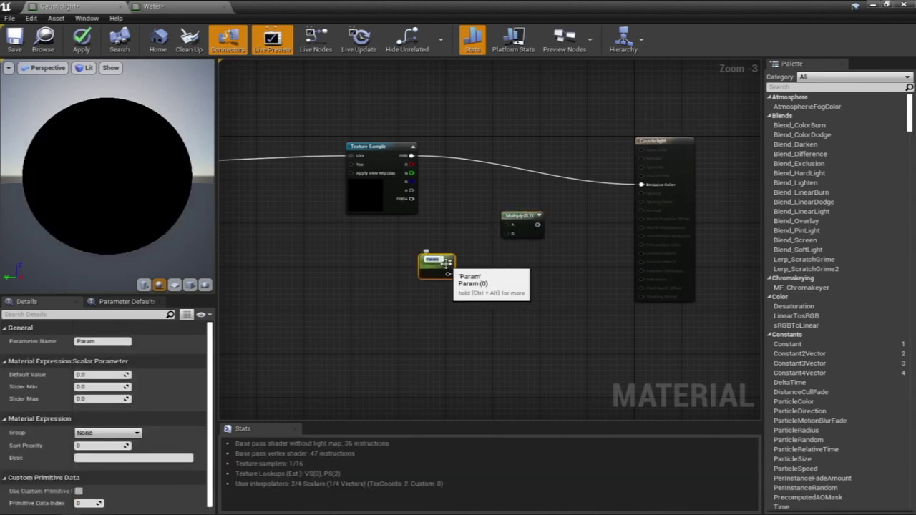
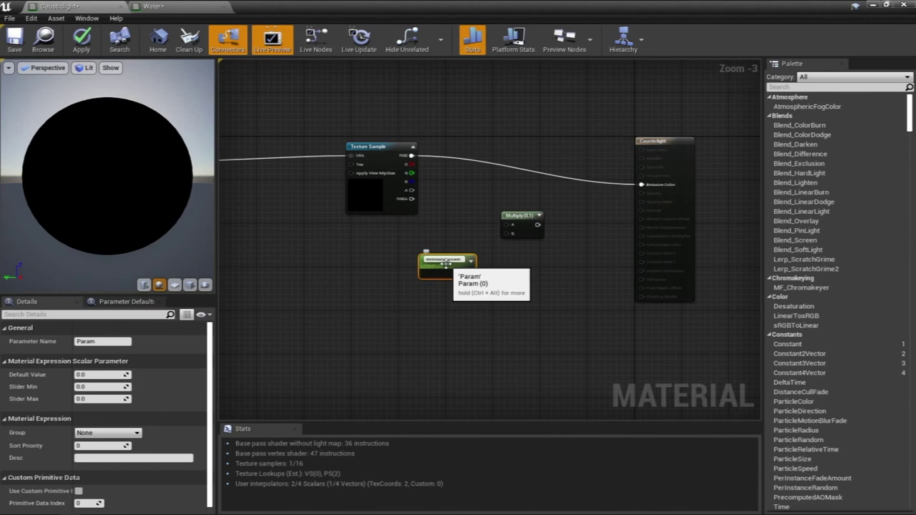
left_click_drag(468, 273, 411, 156)
left_click_drag(528, 225, 643, 186)
Set the emmissive power parameter's default value to 3.0 and apply the Causticlight material.
left_click(449, 259)
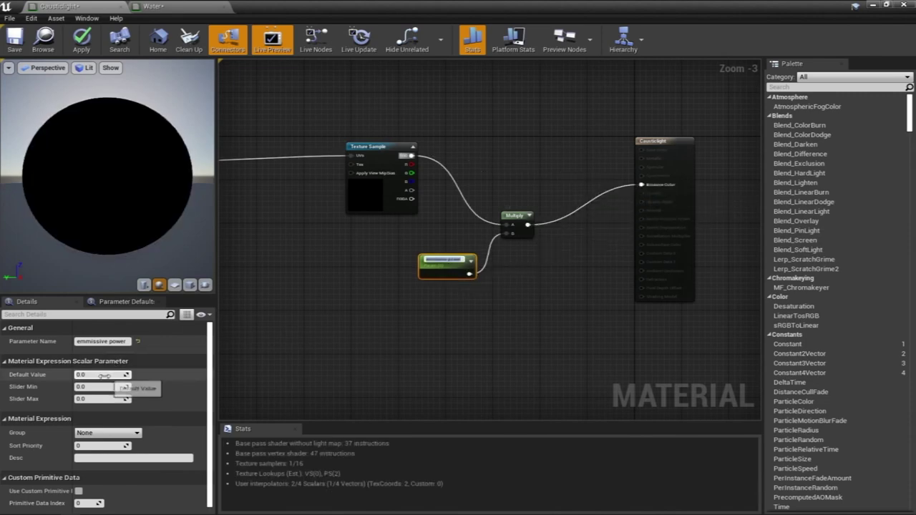
type("5")
key("Return")
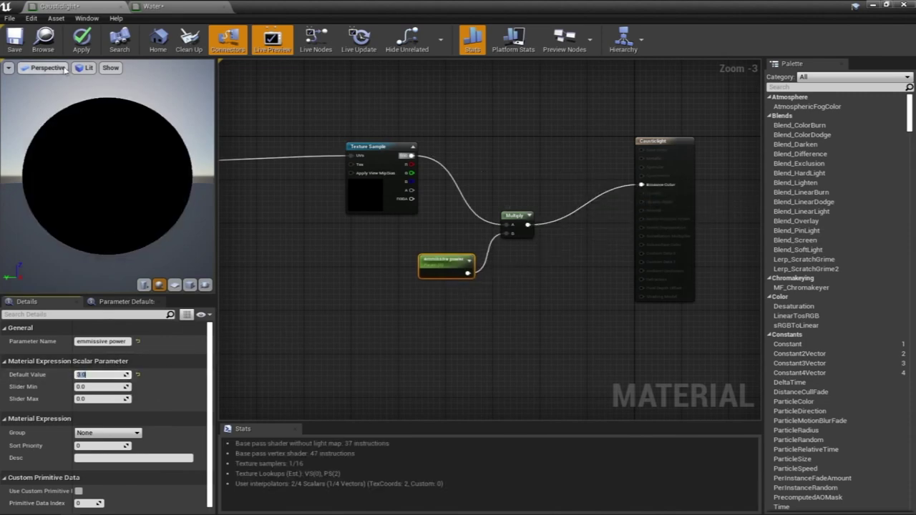
left_click(81, 40)
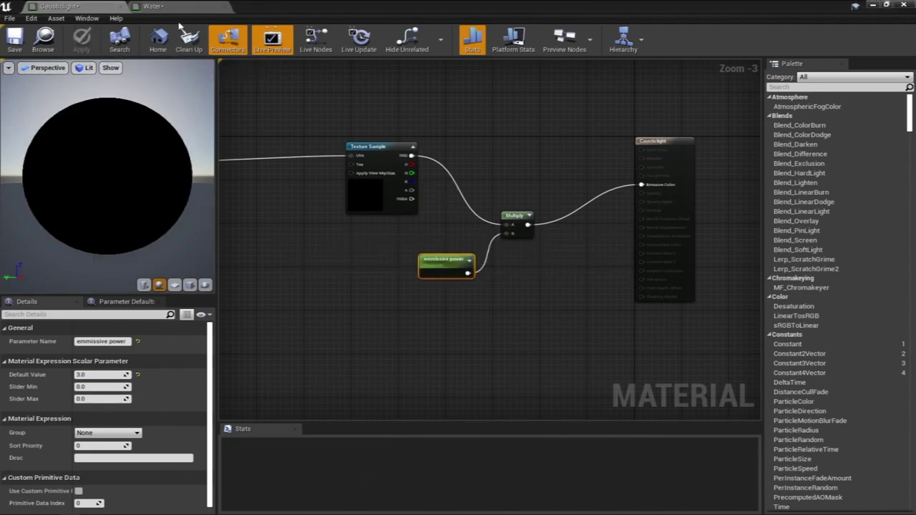
Create a material instance of Causticlight in the Pool_Texture folder.
left_click(872, 6)
left_click(319, 445)
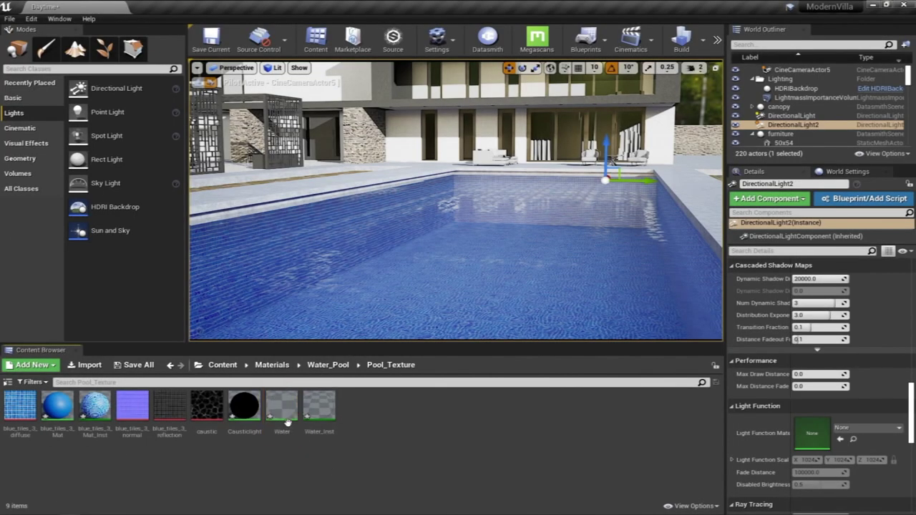
left_click(287, 420)
right_click(287, 420)
left_click(244, 412)
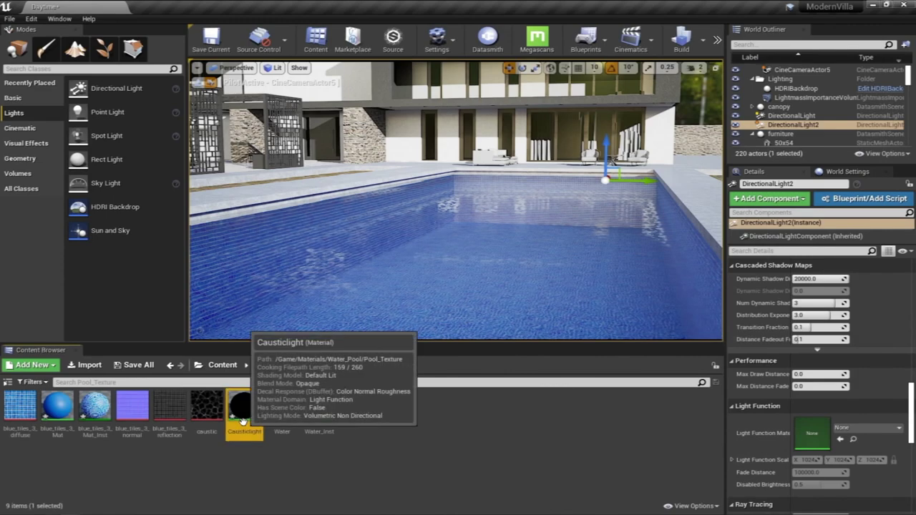
right_click(244, 419)
left_click(301, 195)
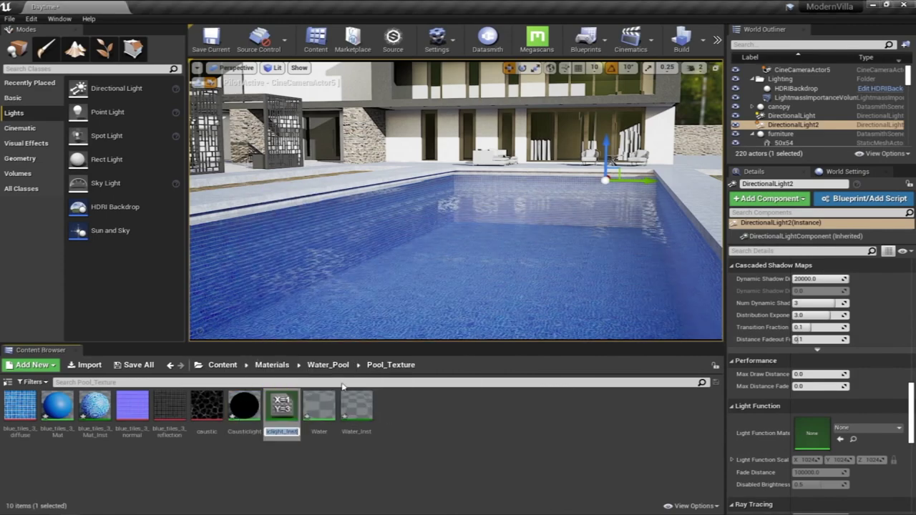
Look over the Causticlight_Inst parameters and assign the instance as DirectionalLight2's Light Function Material.
double_click(283, 411)
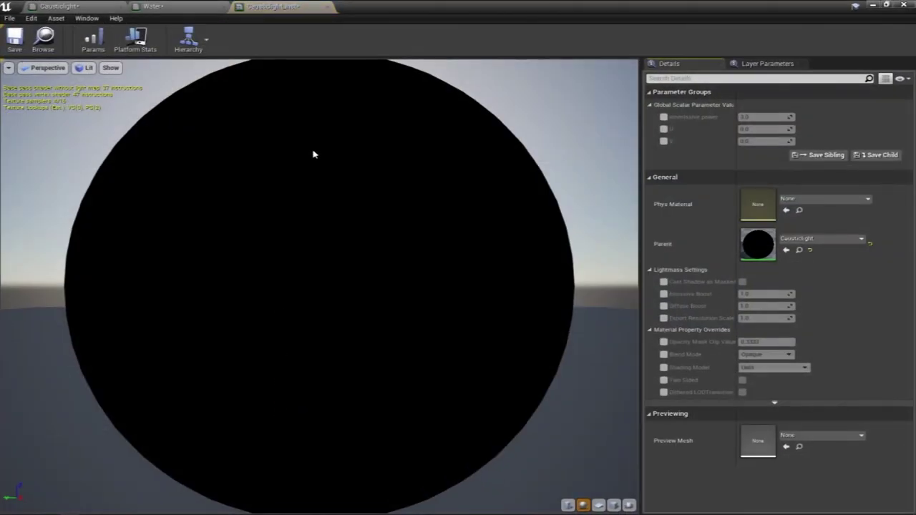
left_click(873, 5)
left_click_drag(274, 418, 810, 430)
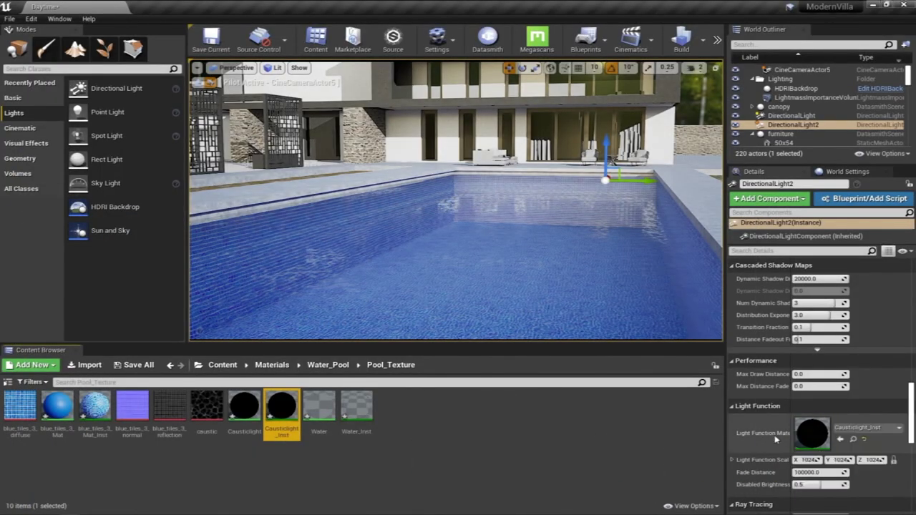
right_click_drag(458, 207, 408, 204)
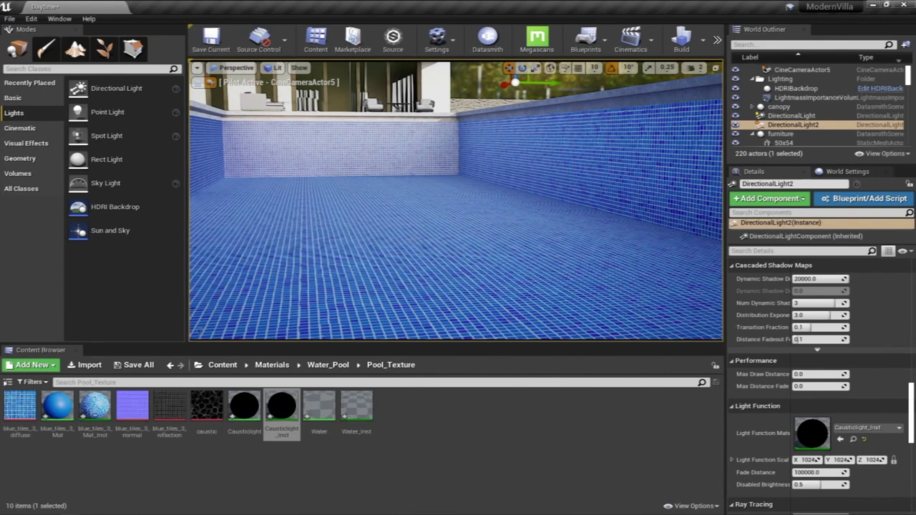
Reselect DirectionalLight2 and filter its details for "ch" to bring up its Lighting Channels.
left_click(456, 208)
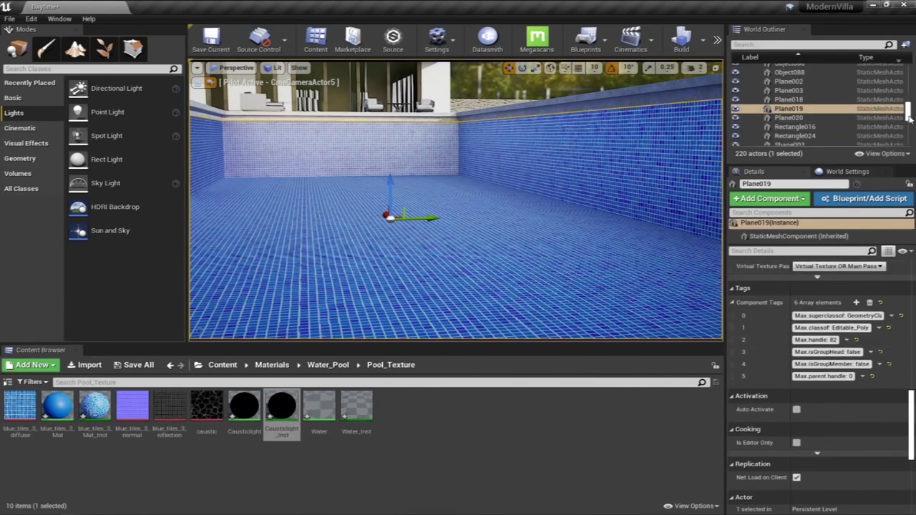
left_click_drag(910, 118, 907, 68)
left_click(798, 142)
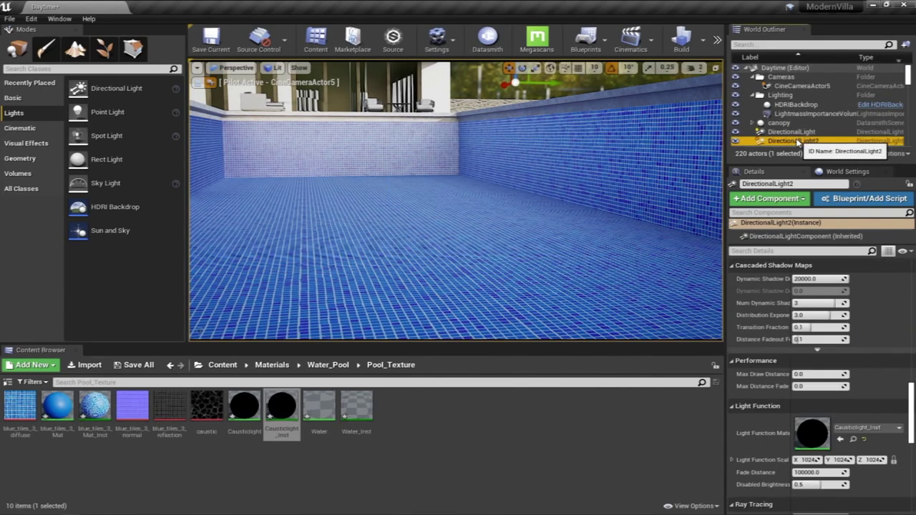
scroll(833, 326, "down", 3)
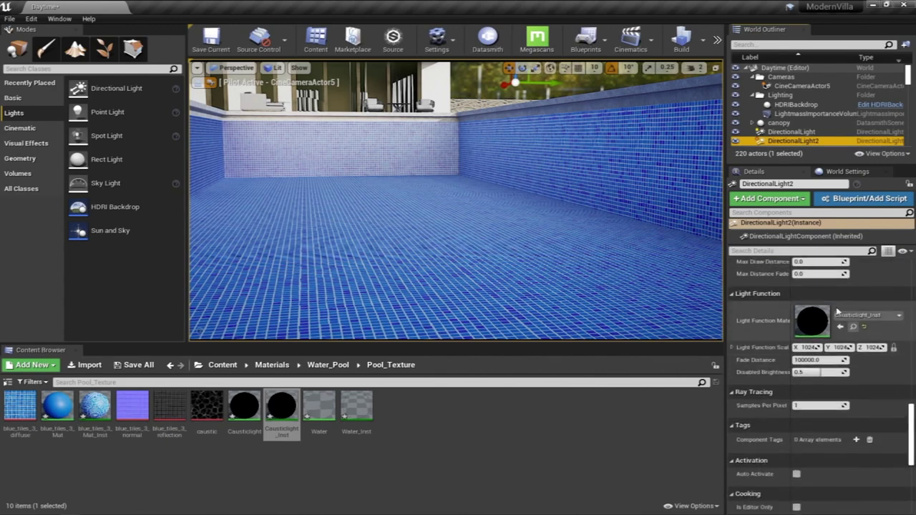
left_click(789, 250)
type("ch")
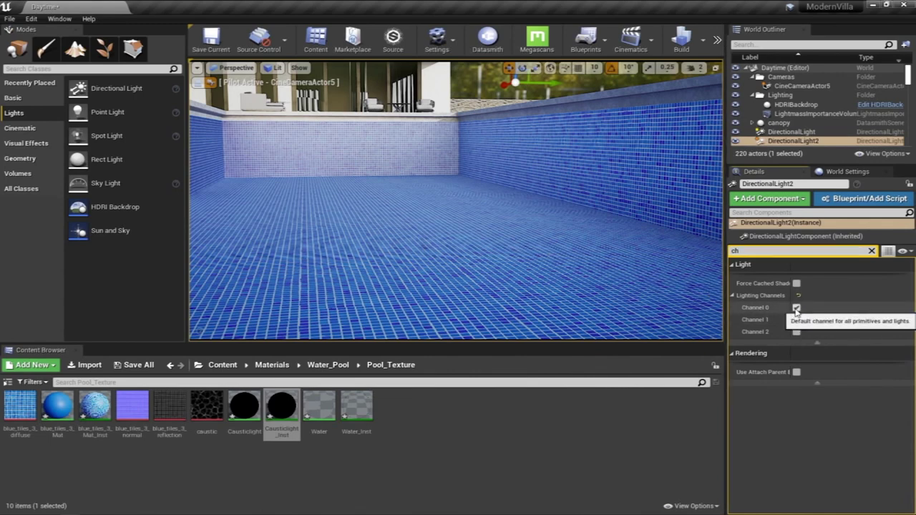
Check the Lighting Channels of the pool mesh Plane019 against those of DirectionalLight2.
left_click(520, 228)
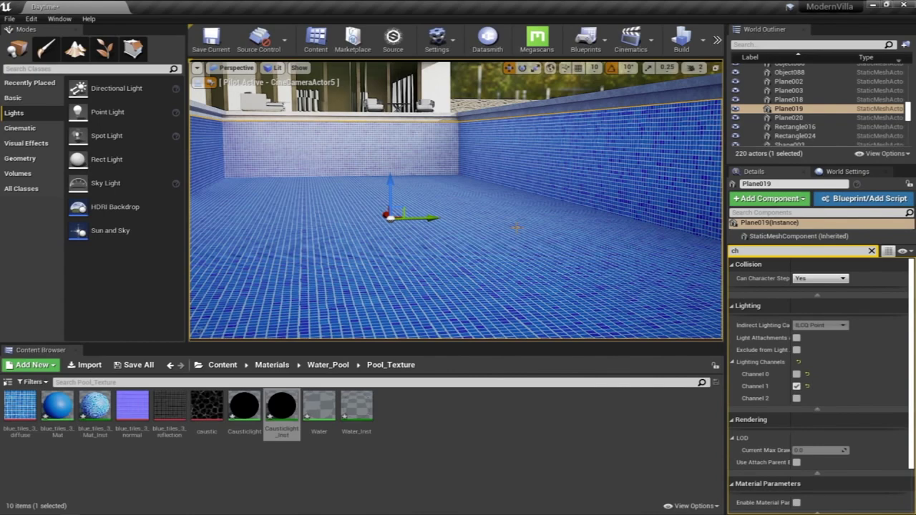
right_click_drag(557, 254, 573, 239)
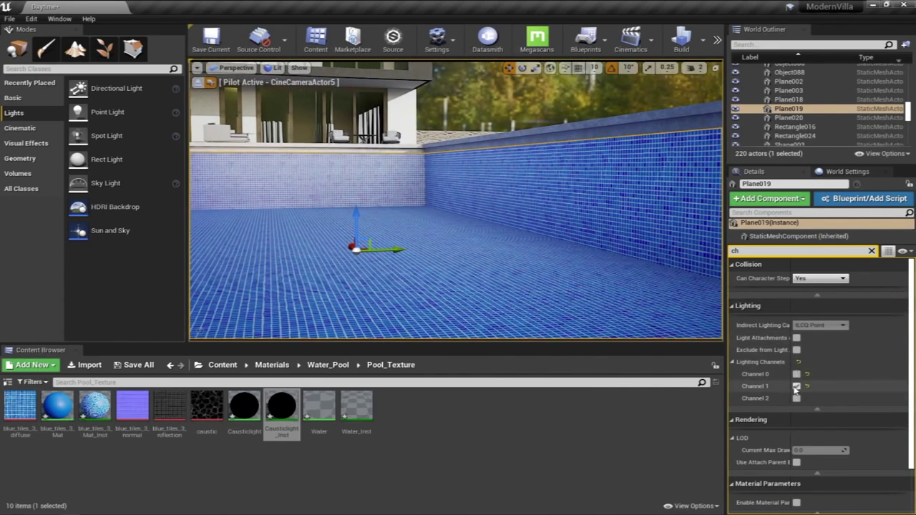
mouse_move(543, 259)
right_mouse_down()
mouse_move(522, 233)
mouse_move(544, 262)
right_mouse_up()
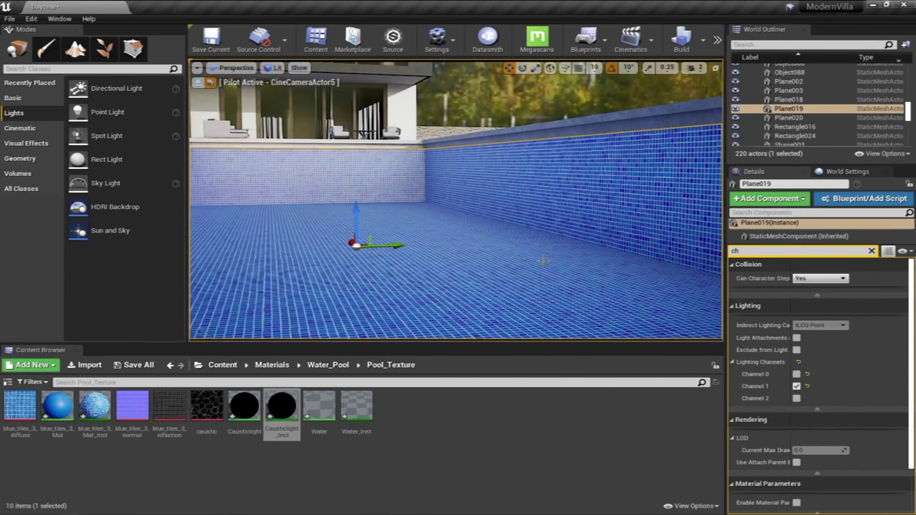
scroll(807, 110, "up", 12)
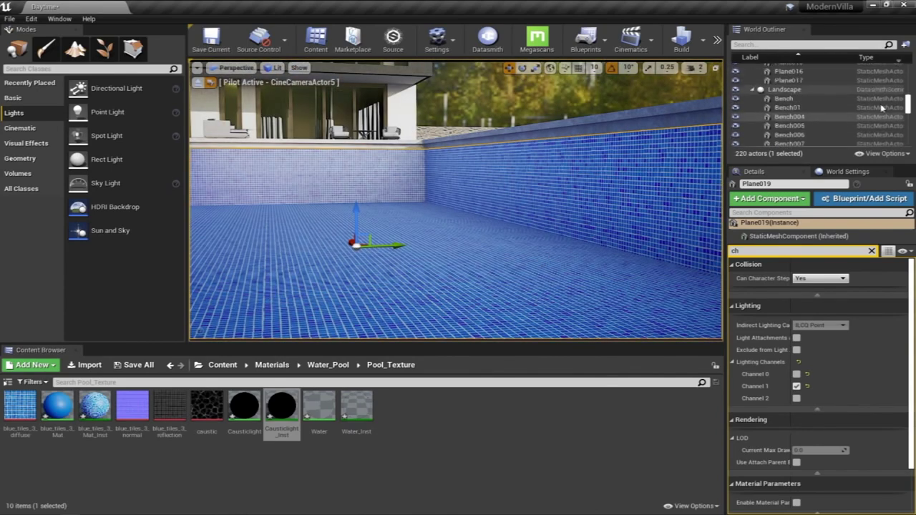
left_click_drag(907, 105, 907, 80)
left_click(802, 141)
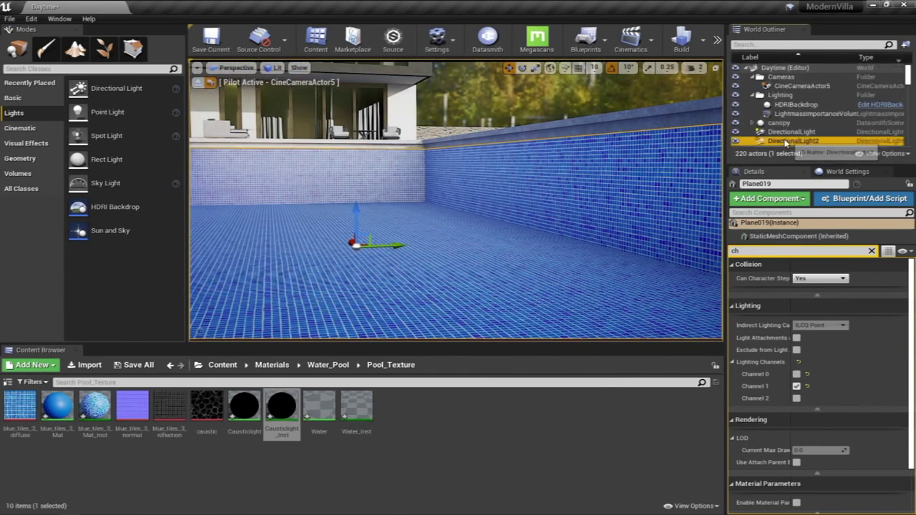
Clear the details filter and return to DirectionalLight2's Light Function settings.
right_click_drag(543, 229, 519, 200)
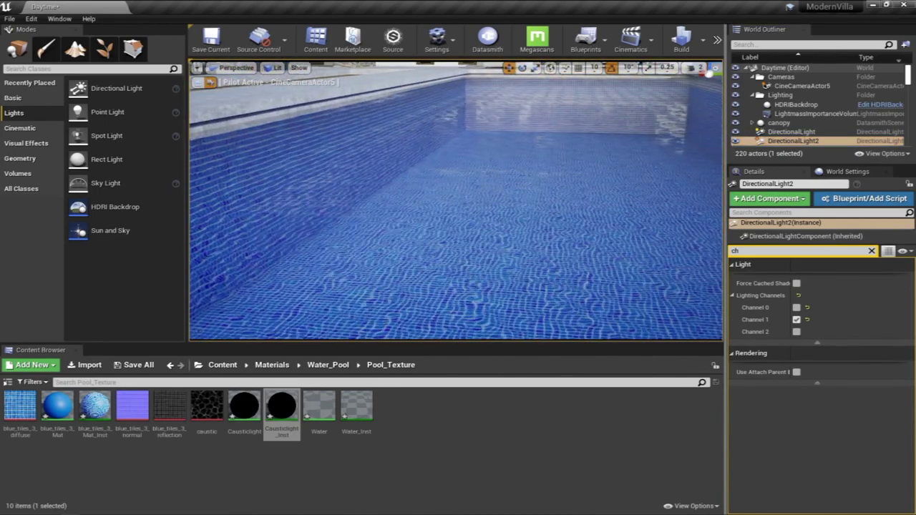
key("BackSpace")
key("BackSpace")
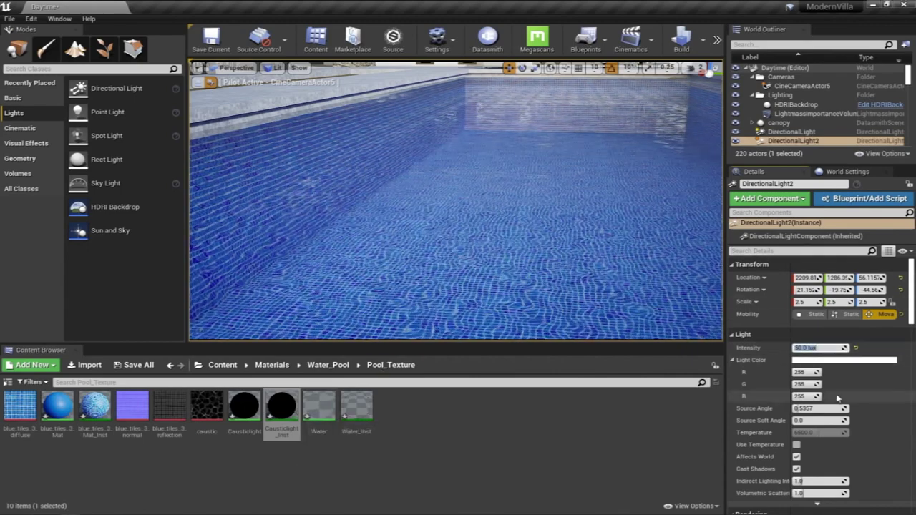
left_click_drag(912, 311, 907, 438)
left_click(410, 448)
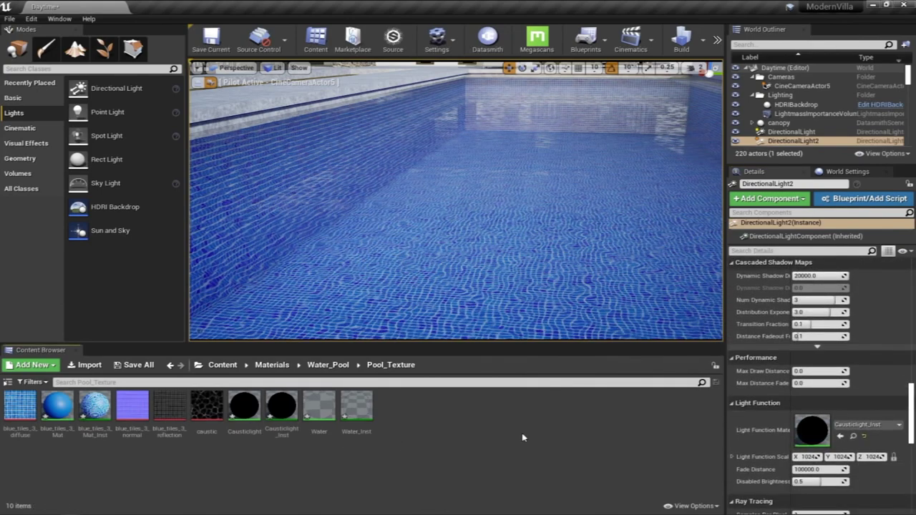
Enable the emmissive power, U and V overrides in Causticlight_Inst and set both U and V to 5.0.
double_click(291, 411)
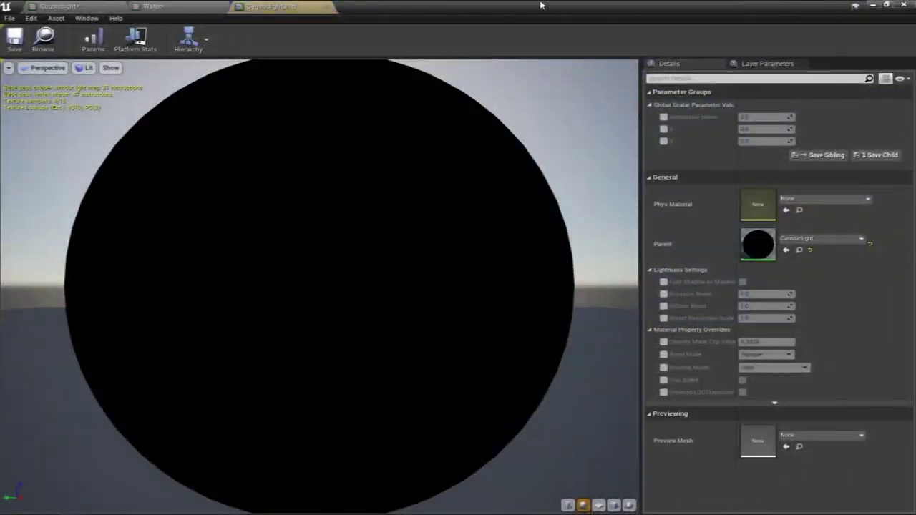
left_click_drag(541, 4, 56, 88)
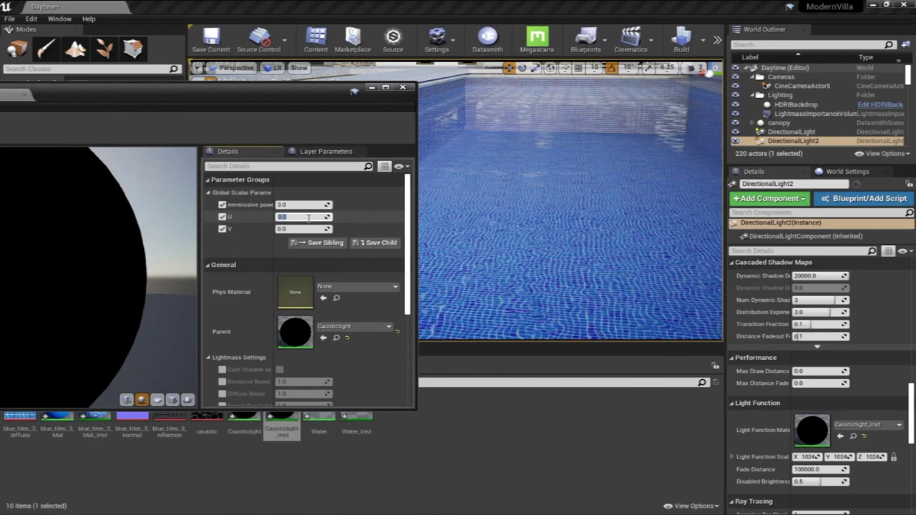
key("Return")
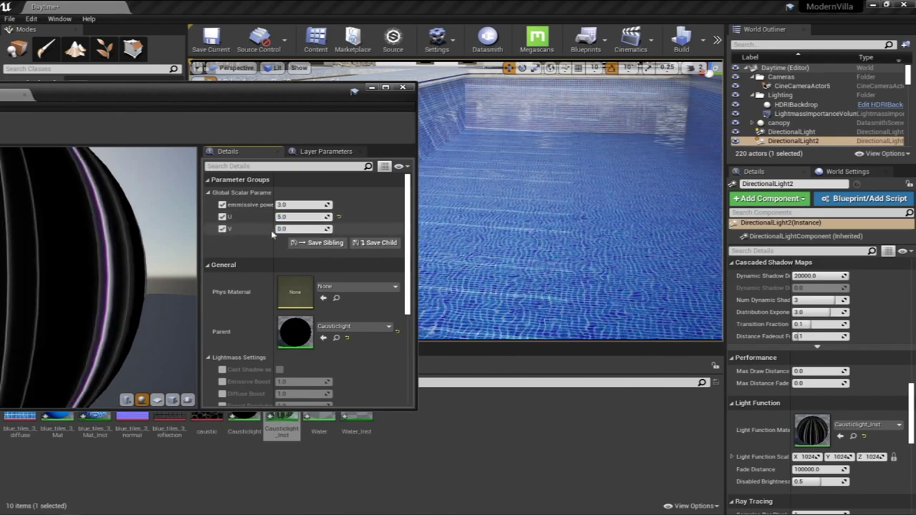
type("5")
key("Return")
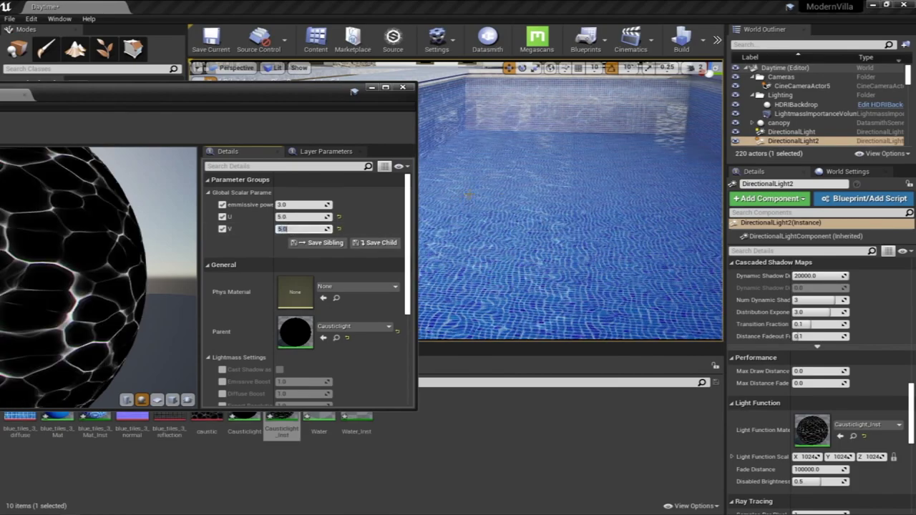
Put the instance editor away and examine the caustic pattern on the pool walls and floor in a full-screen viewport.
right_click_drag(565, 193, 522, 243)
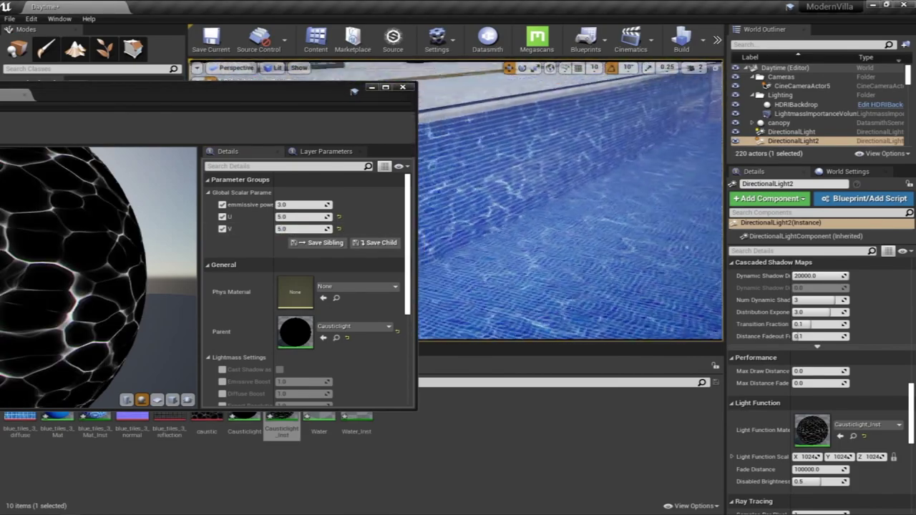
left_click(374, 87)
right_click_drag(458, 214, 476, 200)
key("F11")
right_click_drag(458, 236, 503, 260)
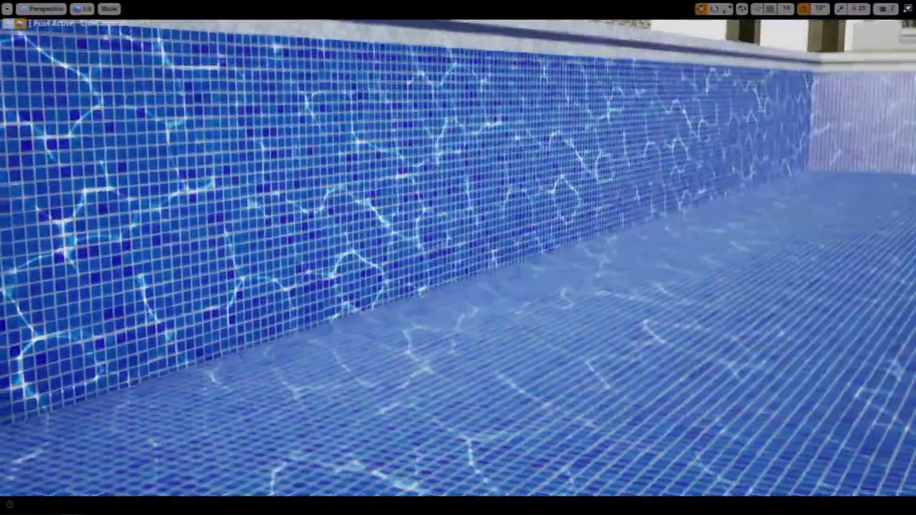
Leave the full-screen viewport and open the parent material Causticlight from the Causticlight_Inst editor.
key("F11")
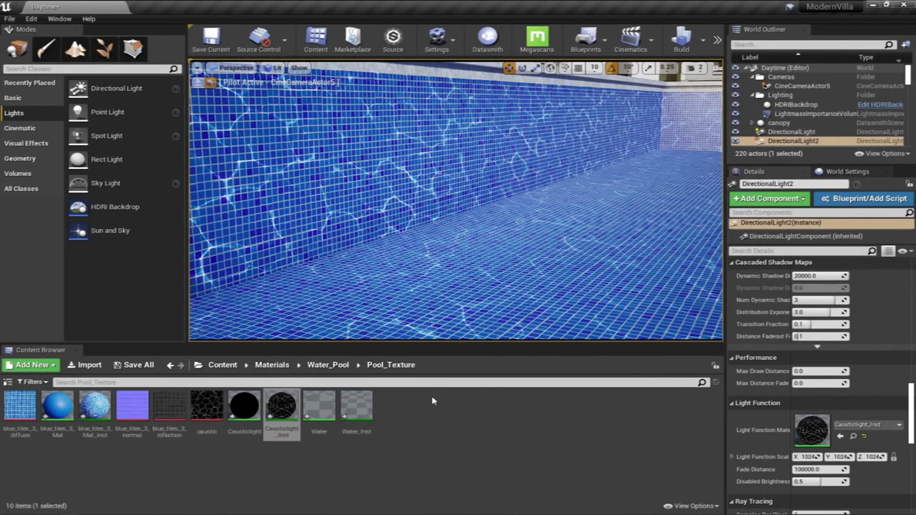
double_click(281, 407)
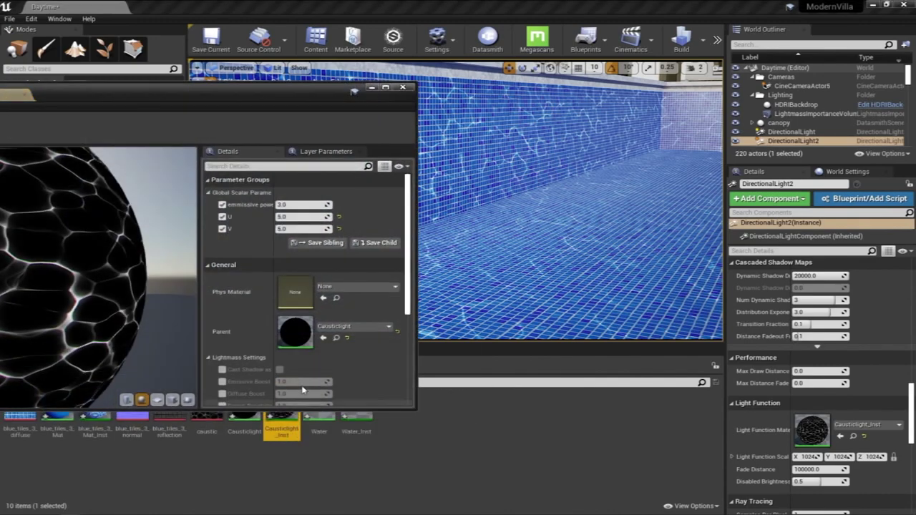
double_click(291, 98)
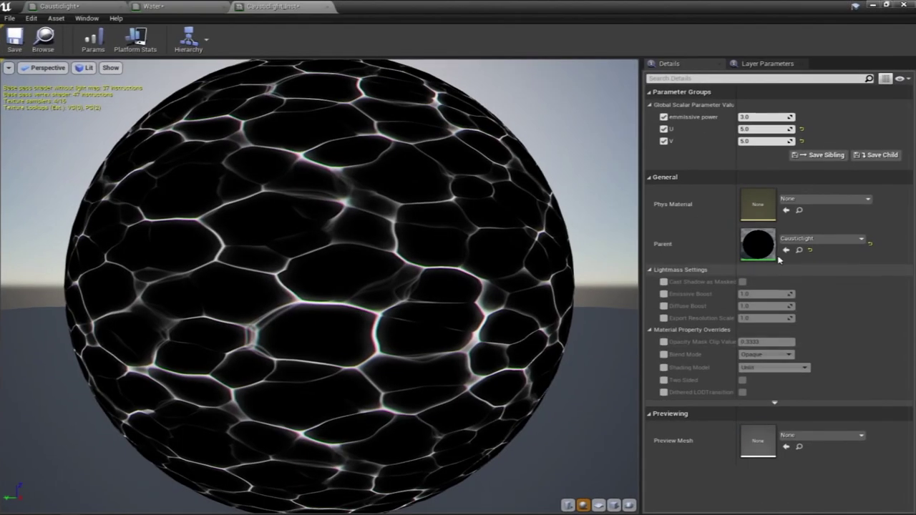
double_click(758, 244)
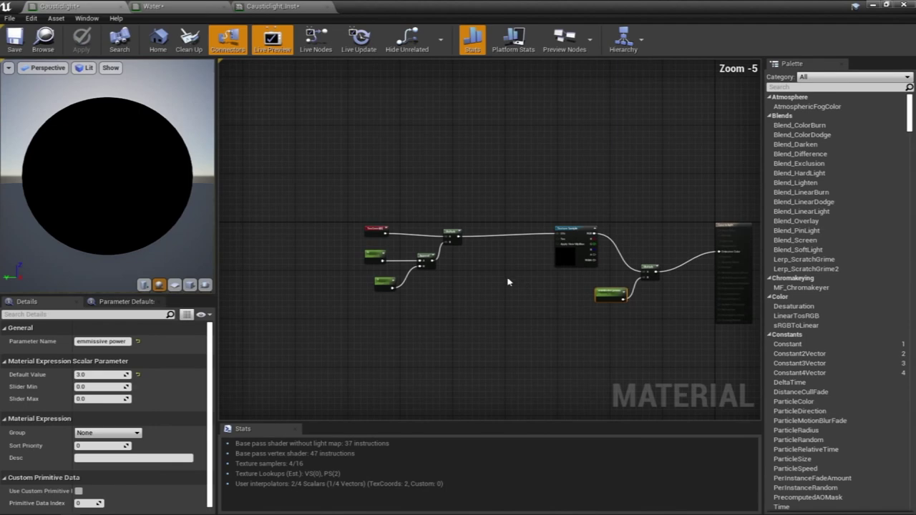
Move the texture coordinate, U, V, Append, Multiply and Texture Sample nodes away from the emissive power nodes to make room.
right_click_drag(548, 192, 616, 223)
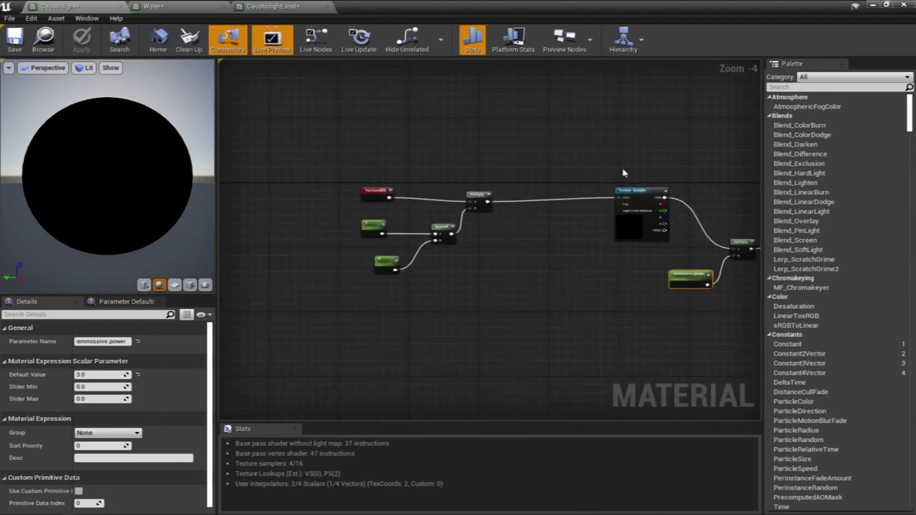
left_click_drag(633, 164, 344, 292)
left_click_drag(622, 191, 528, 138)
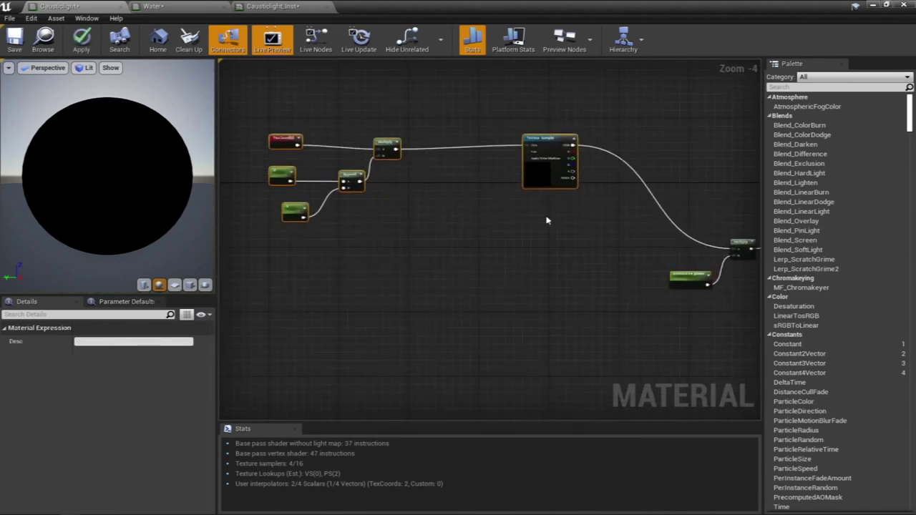
left_click(531, 250)
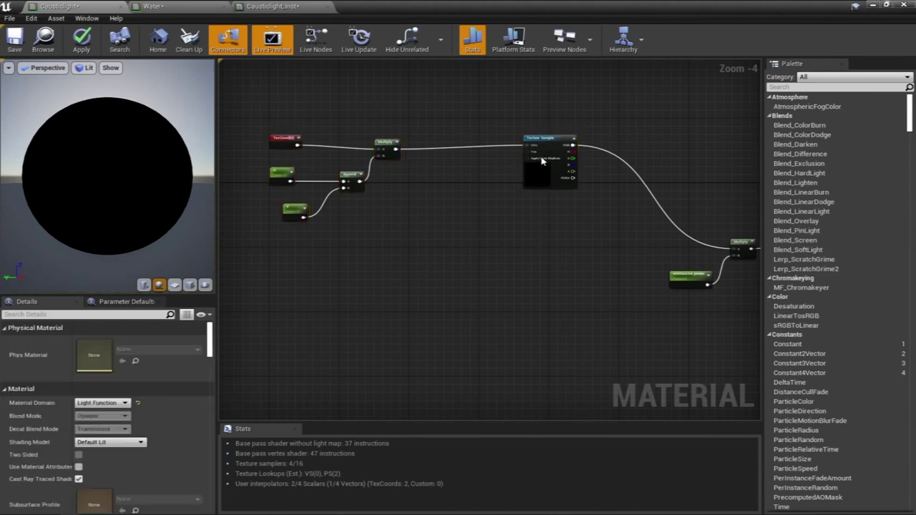
Duplicate the caustic Texture Sample node and place the copy below the original.
left_click(532, 148)
key("ctrl+c")
key("ctrl+v")
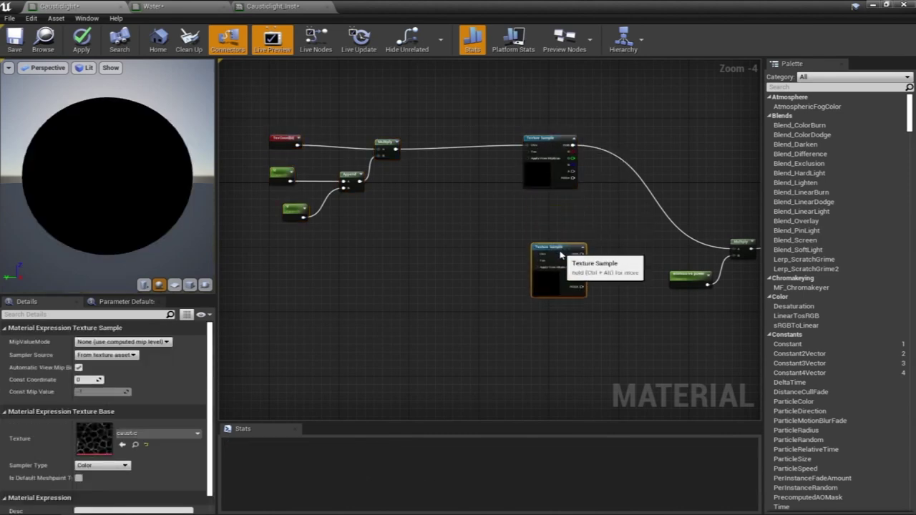
left_click(435, 202)
Add a Panner node and connect the UV Multiply output to its Coordinate input.
scroll(526, 224, "up", 2)
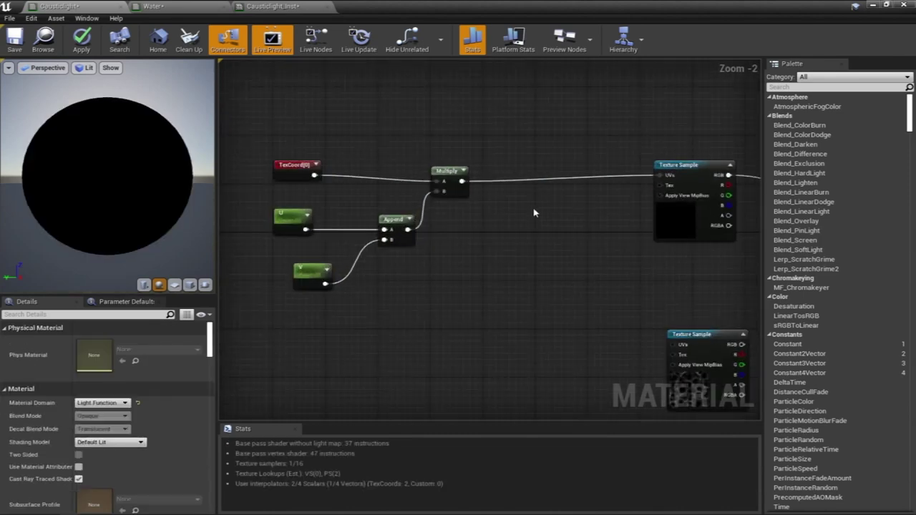
right_click(534, 212)
type("panner")
key("Return")
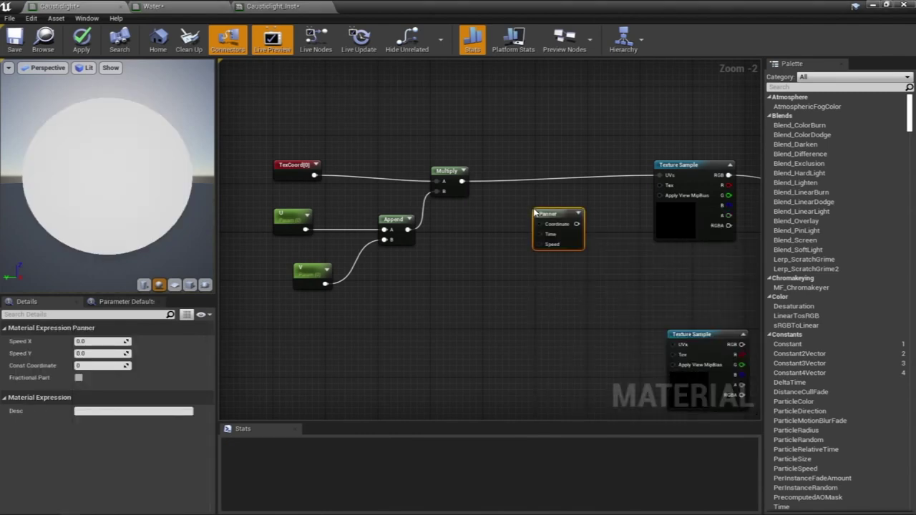
left_click(467, 190)
left_click_drag(462, 184, 542, 226)
Add a scalar parameter named speed1 and connect it to the Panner's Speed input.
key("s")
left_click(474, 261)
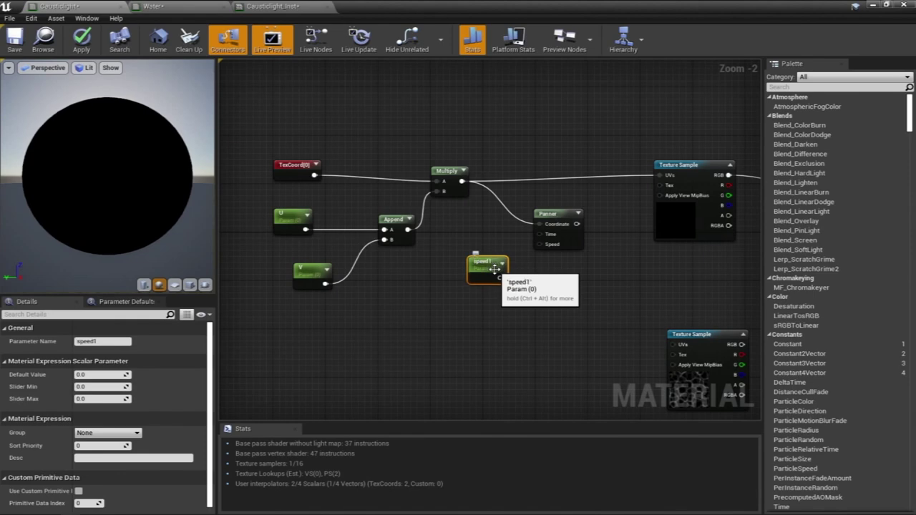
left_click_drag(493, 269, 541, 248)
left_click(555, 236)
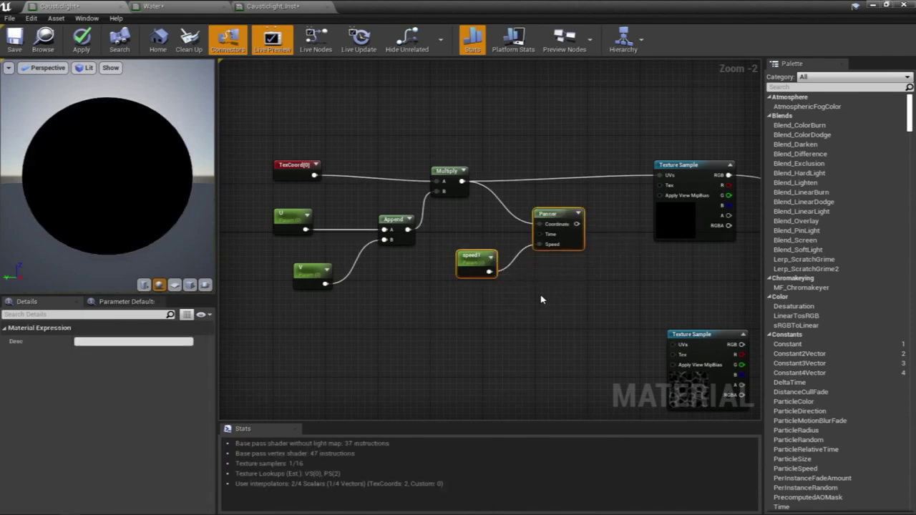
Duplicate the Panner with its speed parameter and wire each Panner between the UV Multiply and its own Texture Sample's UVs.
key("ctrl+v")
right_click_drag(623, 308, 565, 256)
left_click_drag(553, 289, 613, 294)
left_click_drag(518, 173, 603, 128)
right_click_drag(532, 214, 614, 228)
left_click_drag(486, 146, 597, 302)
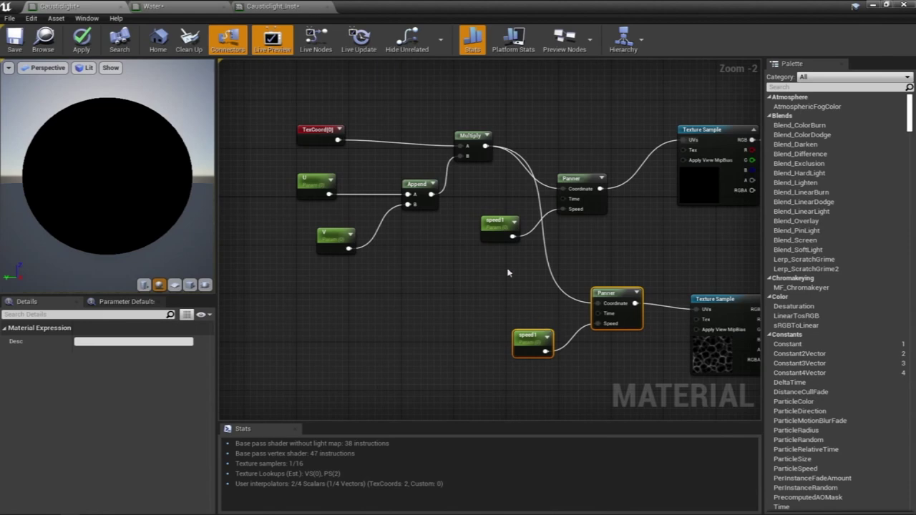
Set the default value of the upper Panner's speed parameter to 0.5 and the lower one's to -0.5.
left_click(498, 222)
left_click(106, 375)
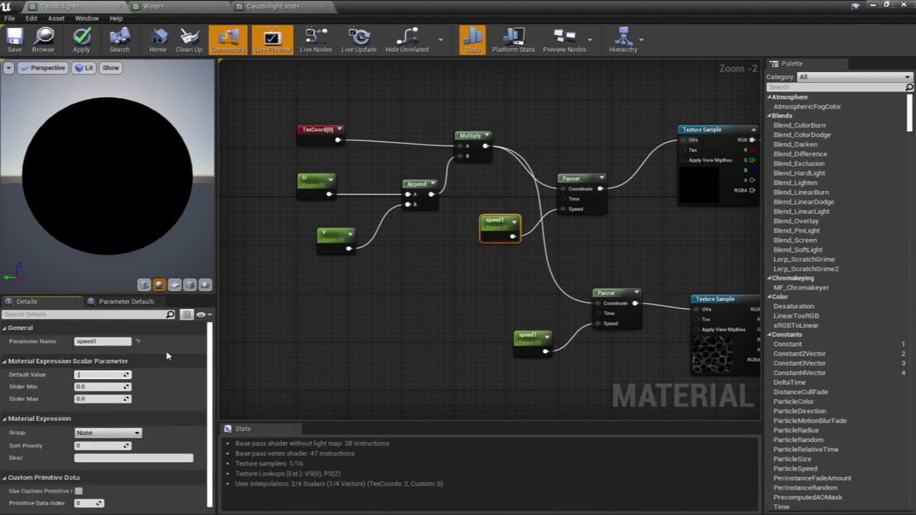
type("0.5")
left_click(530, 338)
left_click(101, 374)
type("-0.5")
key("Return")
Multiply the RGB outputs of both Texture Samples, feed the result into the emissive power Multiply, and apply the material.
right_click_drag(680, 216, 454, 233)
right_click_drag(597, 240, 498, 191)
left_click(525, 230)
key("m")
left_click(499, 220)
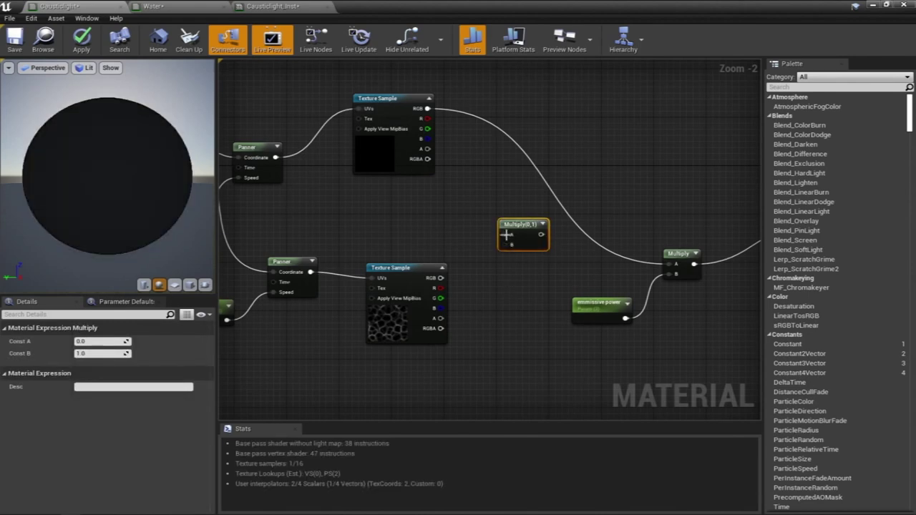
left_click_drag(504, 240, 508, 230)
left_click_drag(465, 270, 427, 108)
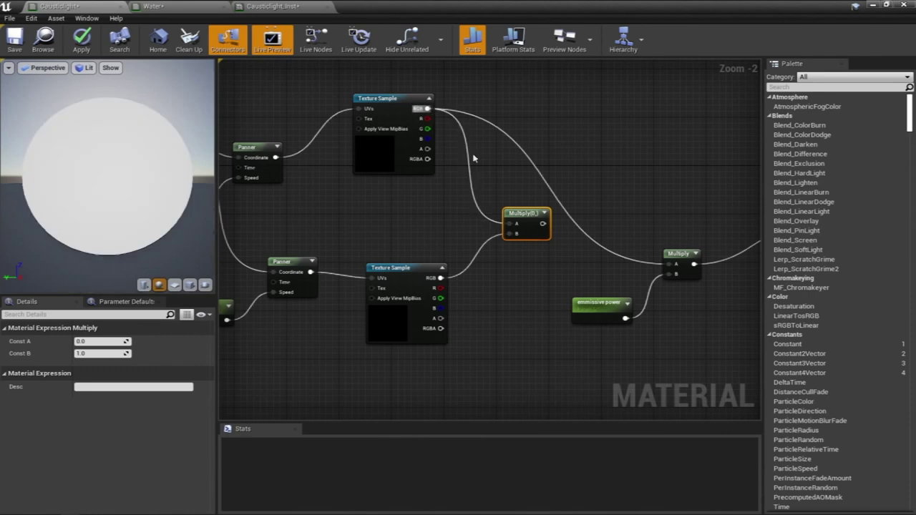
left_click_drag(538, 223, 667, 264)
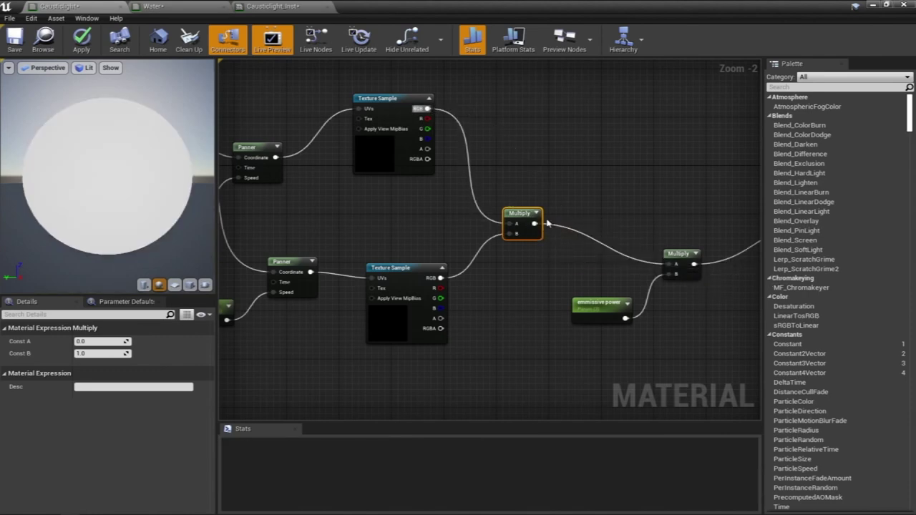
left_click(81, 39)
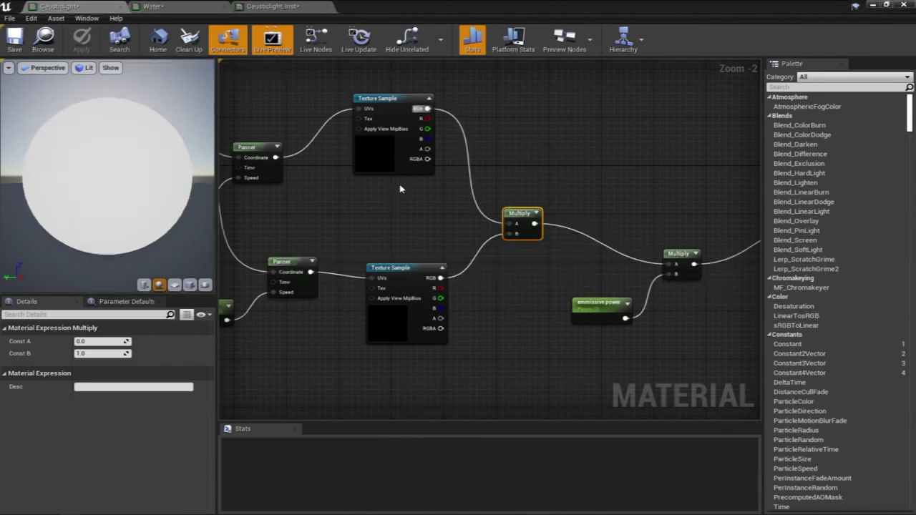
Reopen Causticlight_Inst from the level editor, enable its speed1 override and float the instance window over the level editor.
left_click(872, 5)
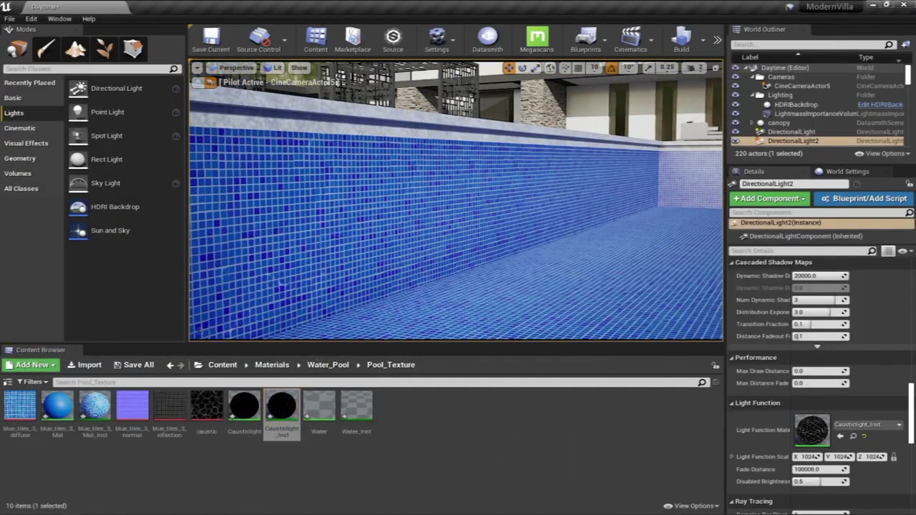
double_click(281, 405)
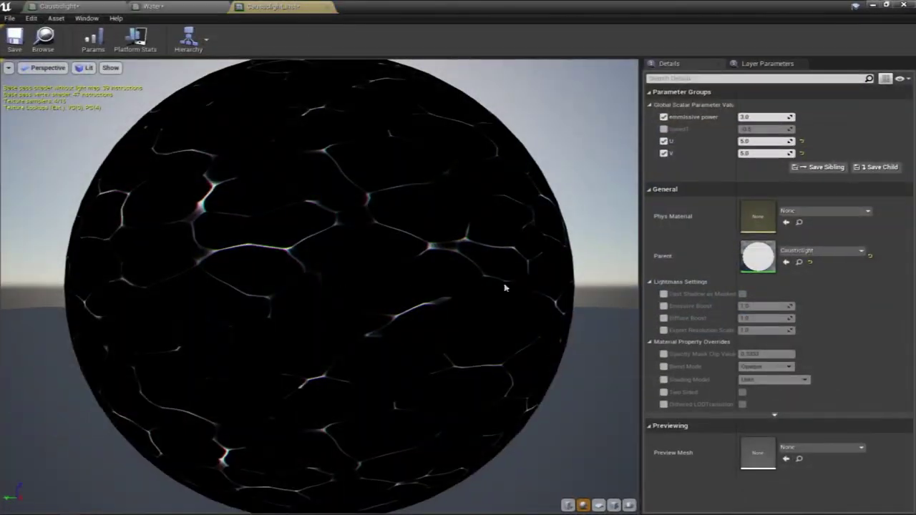
left_click(663, 130)
left_click_drag(666, 5, 14, 152)
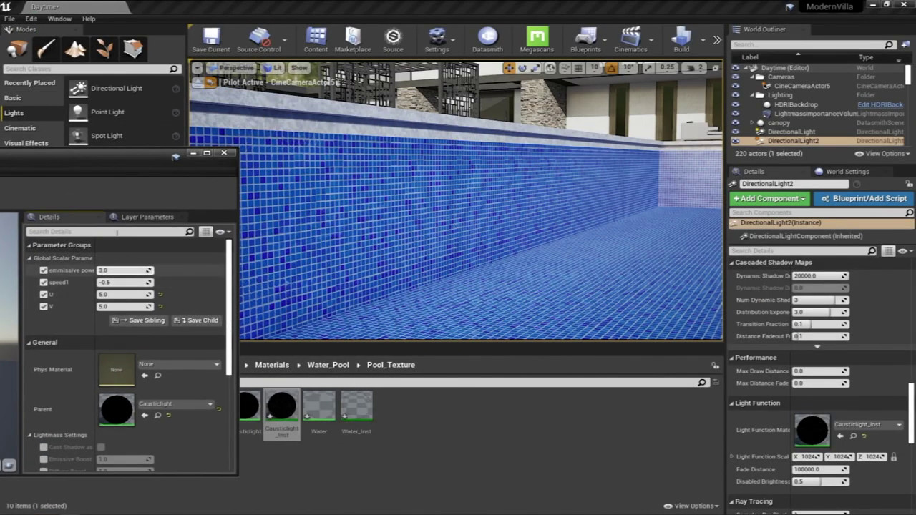
left_click_drag(100, 165, 512, 103)
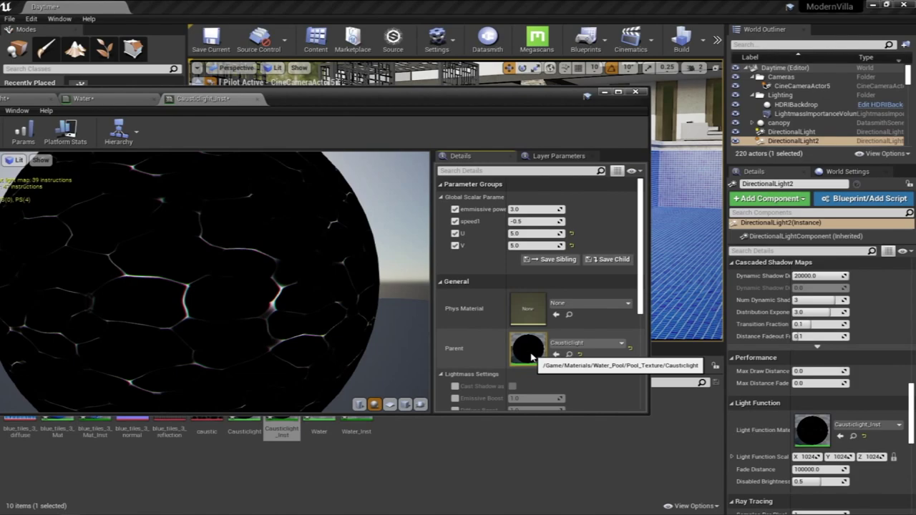
Open the parent material Causticlight again and rename the lower Panner's speed parameter to speed2.
double_click(528, 350)
double_click(322, 100)
right_click_drag(286, 194, 605, 221)
left_click(506, 335)
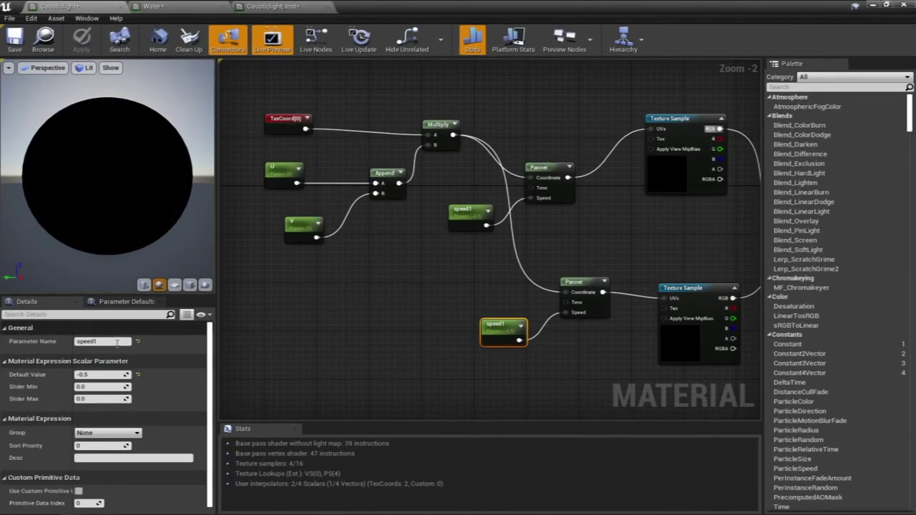
left_click(112, 341)
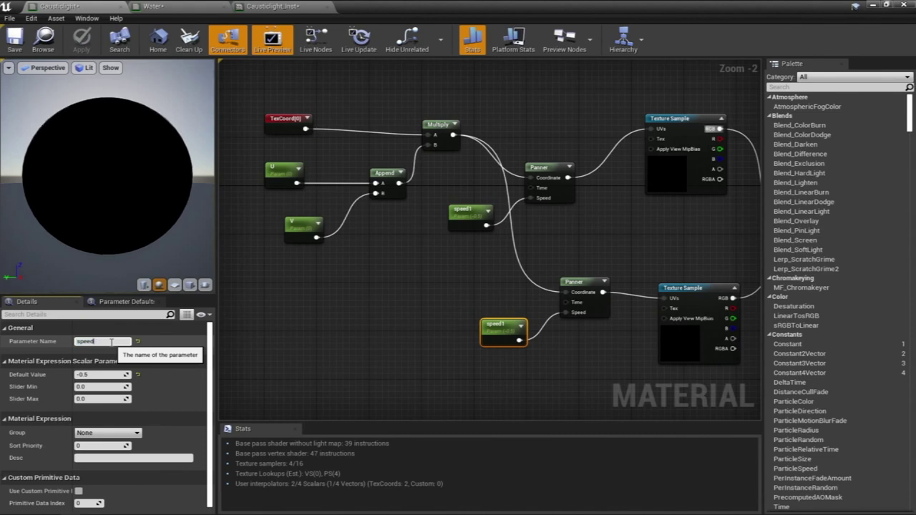
key("Return")
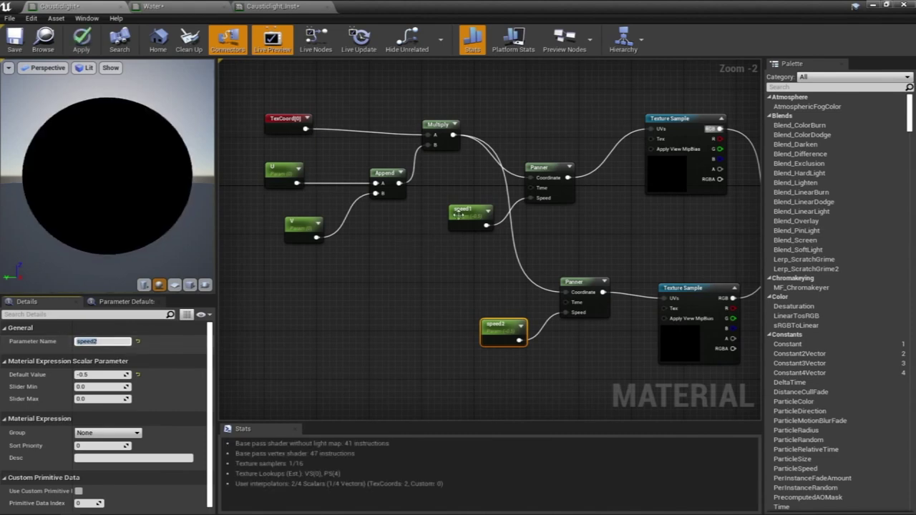
Set the default value of speed1 to 0.5 and apply the material.
left_click(472, 211)
left_click(109, 374)
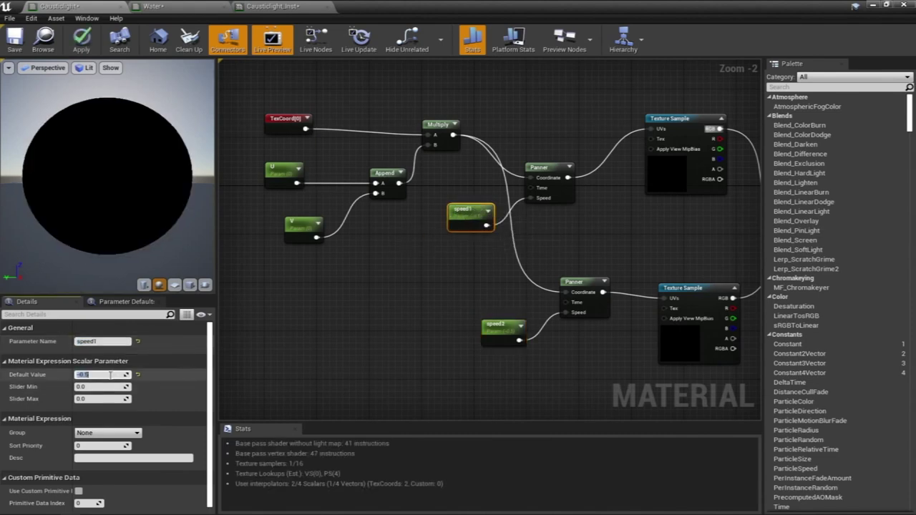
type("0.5")
key("Return")
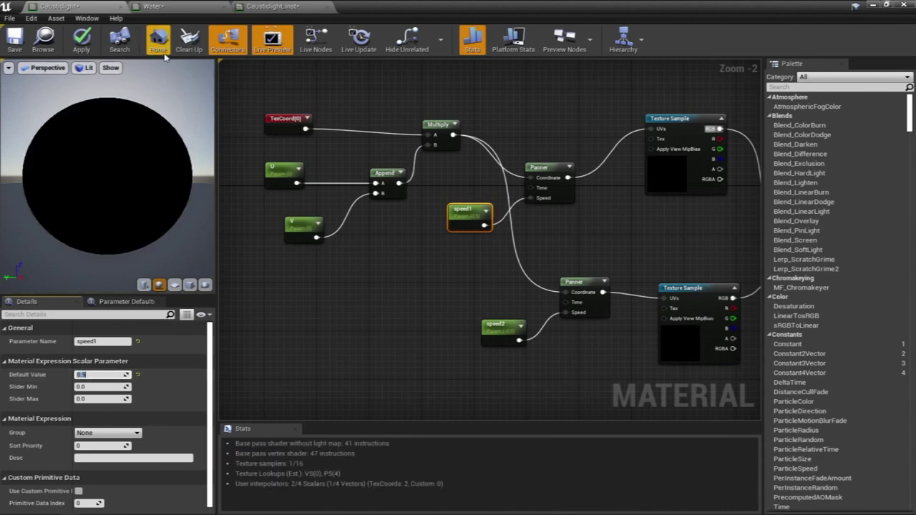
left_click(87, 48)
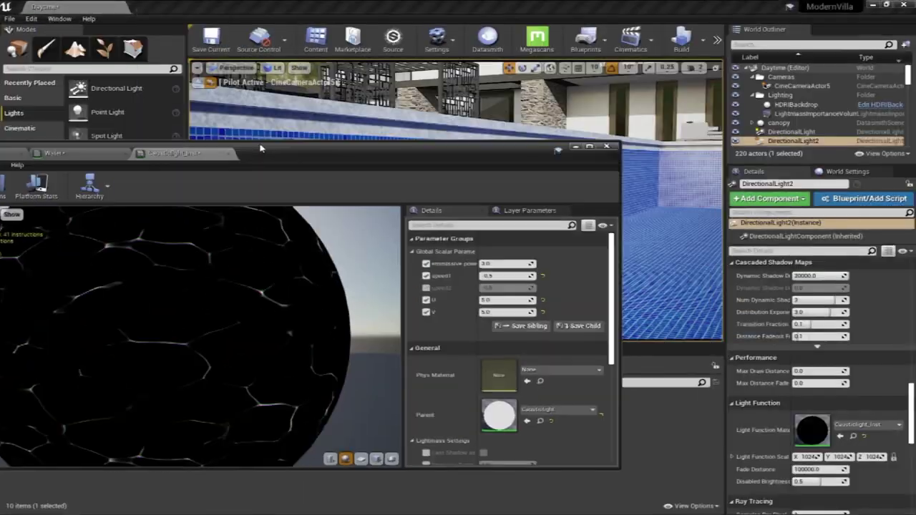
Arrange the windows so the Causticlight_Inst editor floats beside the pool view of the maximized level editor.
double_click(530, 5)
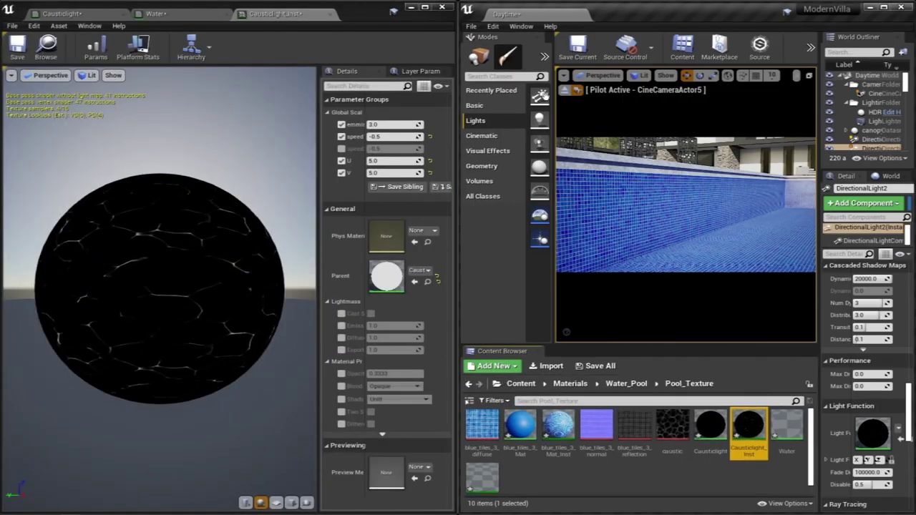
double_click(640, 19)
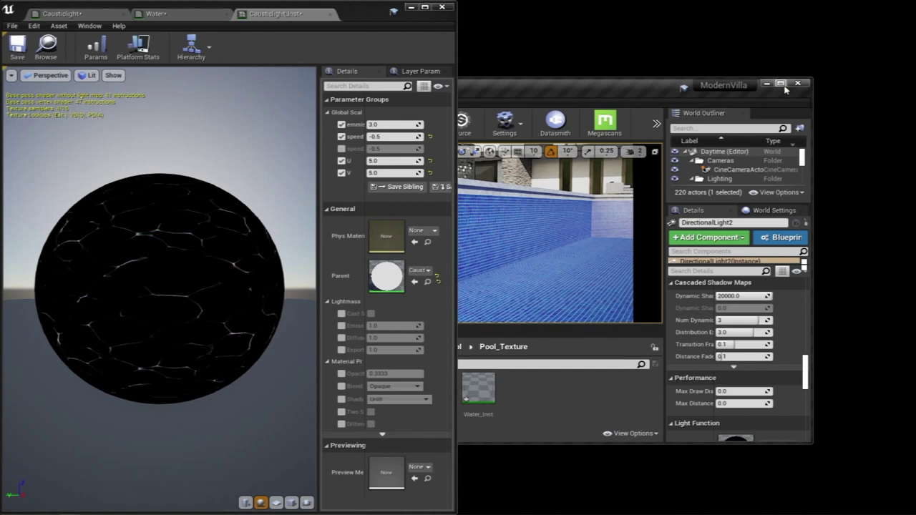
left_click(781, 85)
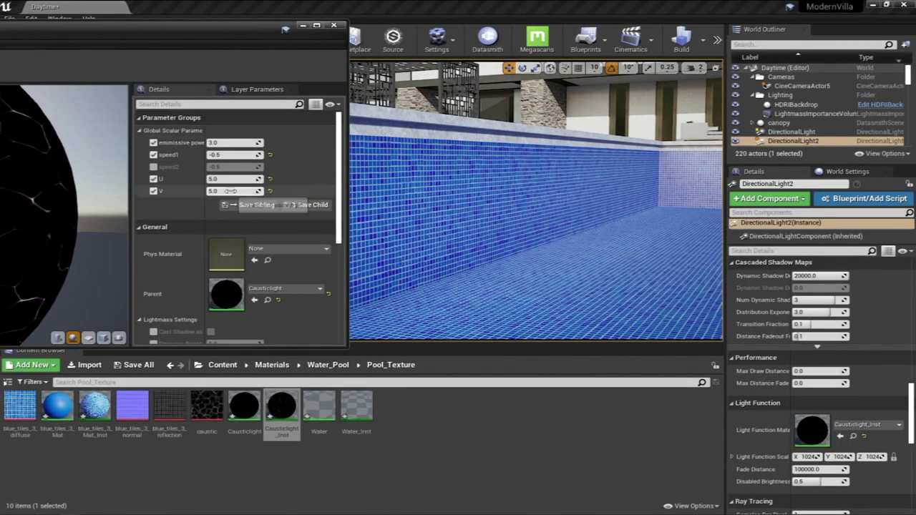
Enable the speed2 override in Causticlight_Inst and set speed1 to 0.5.
left_click(153, 167)
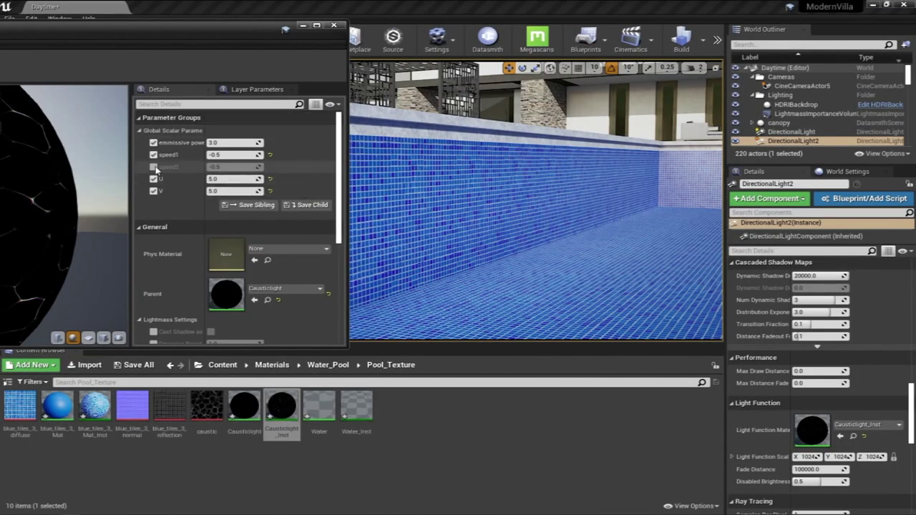
left_click(242, 154)
type("0.5")
key("Return")
Set U and V to 3.0 and the emissive power to 15.0 in Causticlight_Inst.
left_click(230, 179)
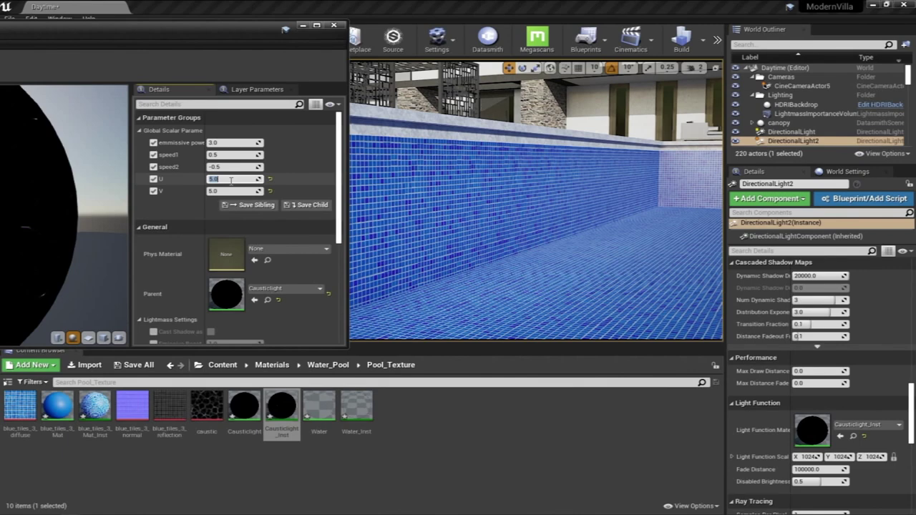
type("3")
key("Return")
type("3")
key("Return")
left_click(234, 143)
type("15")
key("Return")
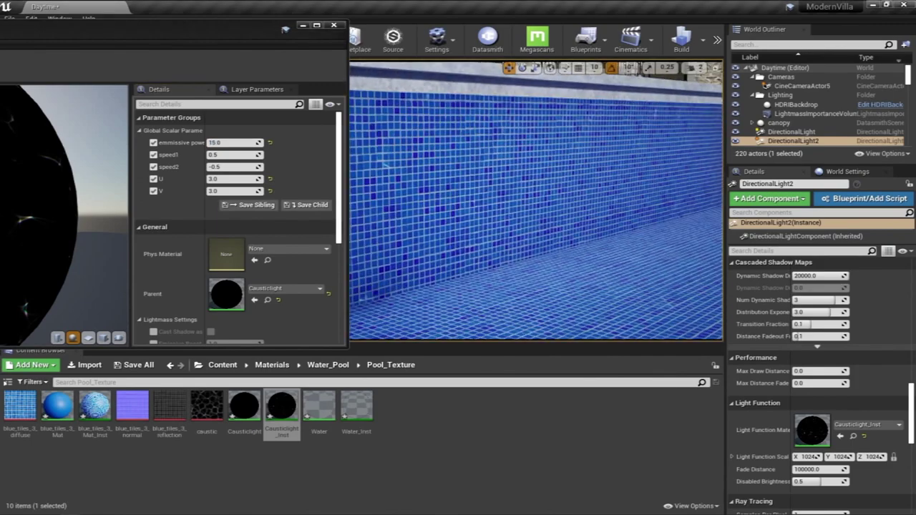
Set speed1 to 0.1 and speed2 to -0.1 in Causticlight_Inst.
left_click(231, 155)
type("0.1")
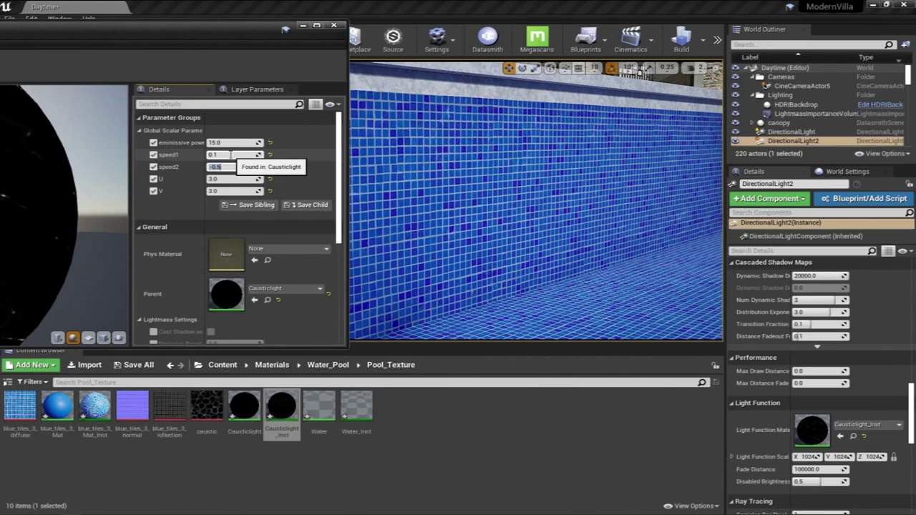
type("-0.1")
key("Return")
right_click_drag(536, 200, 543, 247)
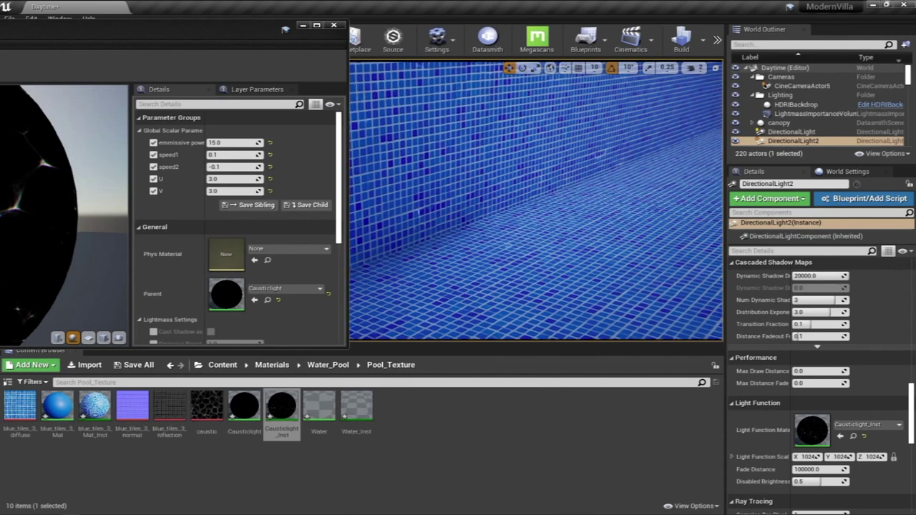
right_click_drag(513, 167, 523, 167)
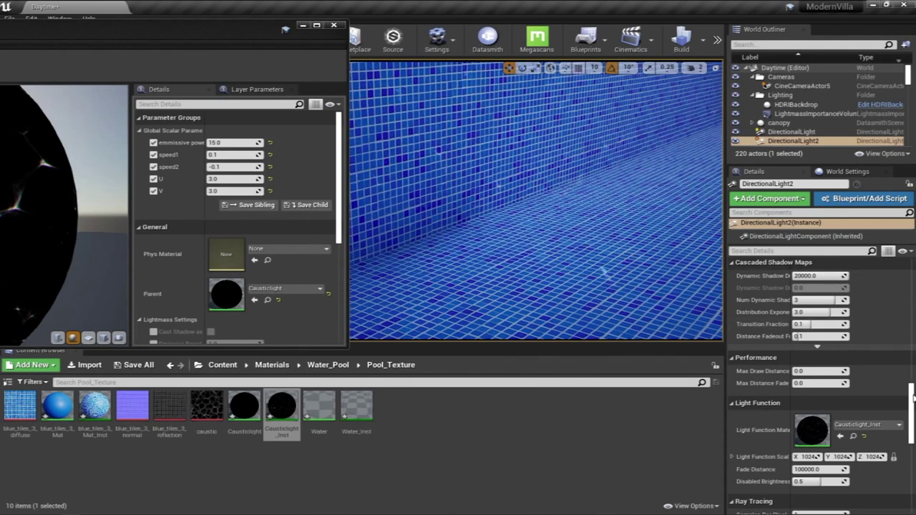
Set the emissive power to 150.0 in Causticlight_Inst.
scroll(911, 397, "up", 10)
left_click(235, 144)
type("1")
key("Return")
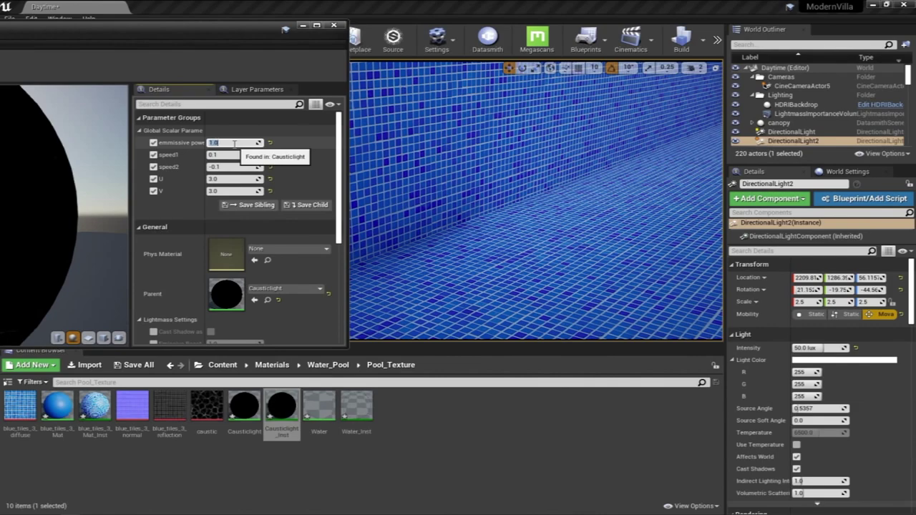
type("0")
key("Return")
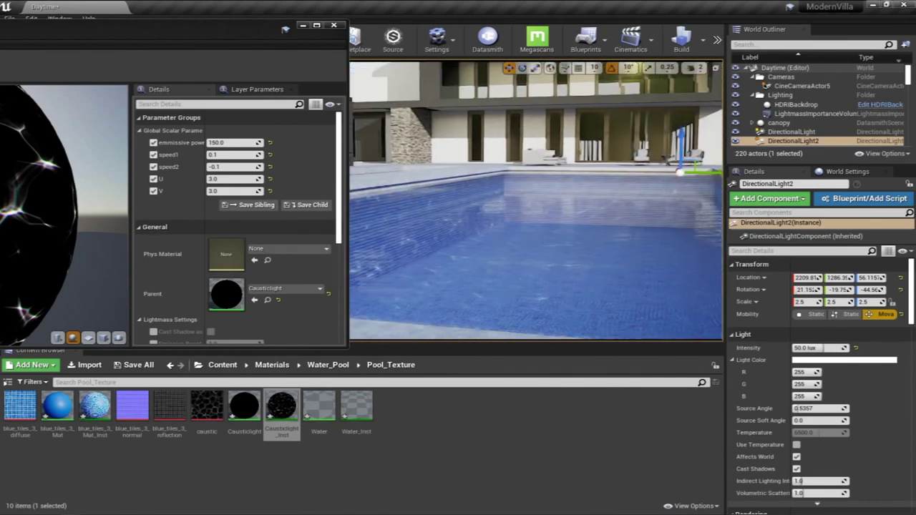
Raise the intensity of DirectionalLight2 to about 73 lux and inspect the pool caustics in the full-screen view.
left_click_drag(816, 348, 834, 348)
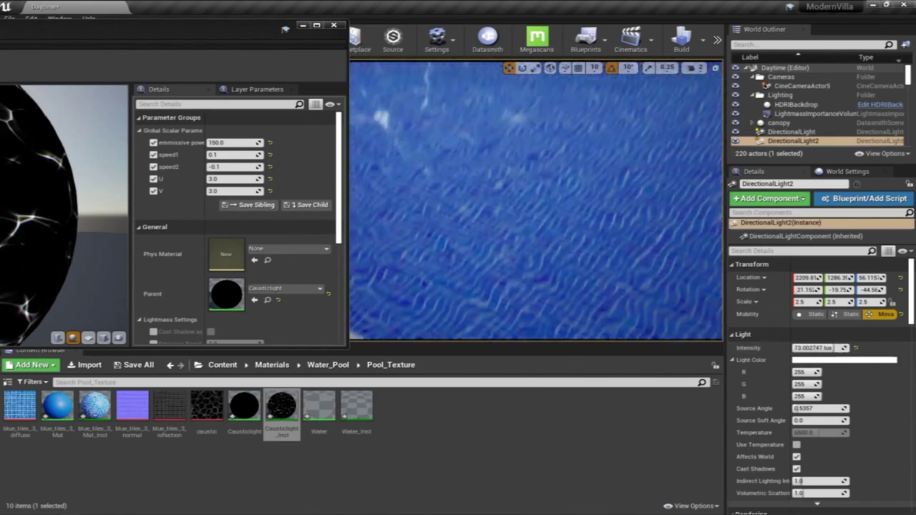
left_click(302, 26)
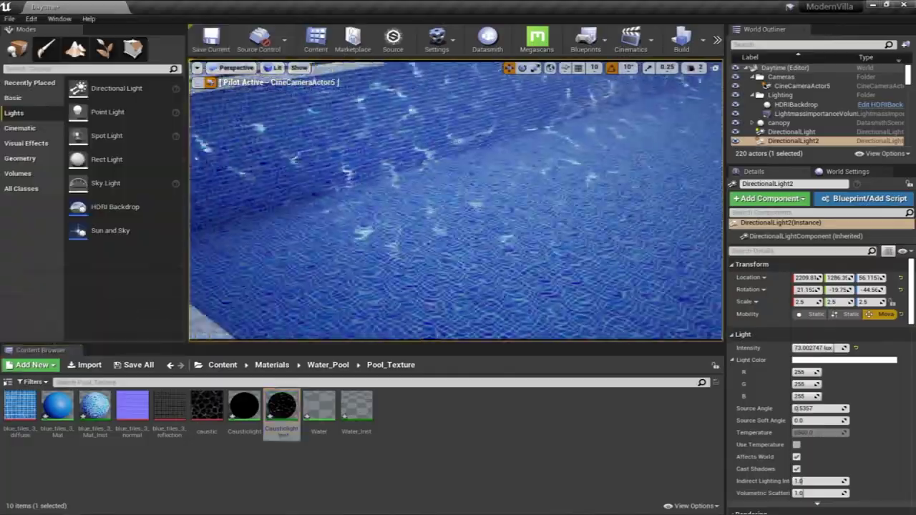
key("F11")
right_click_drag(491, 198, 506, 236)
right_click_drag(457, 258, 439, 227)
key("F11")
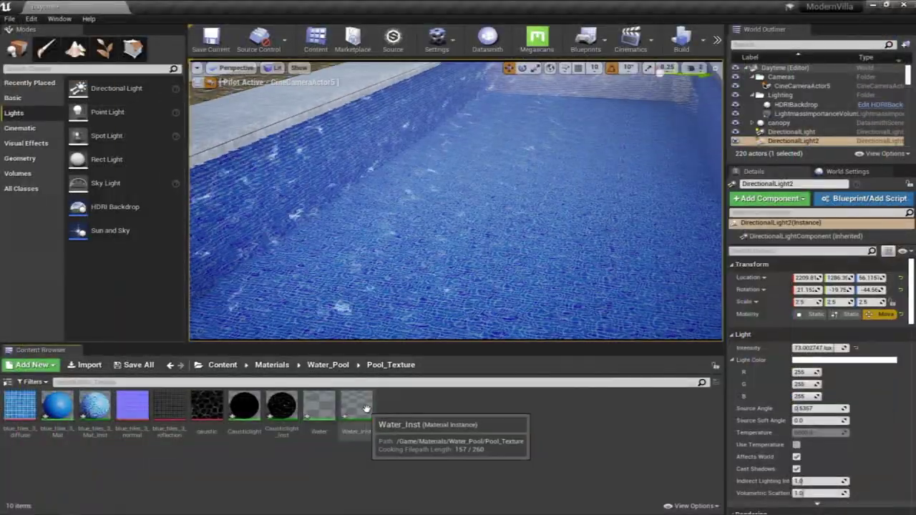
Set the water normal intensity to 4.0 in the Water_Inst material instance and put its editor away.
double_click(355, 407)
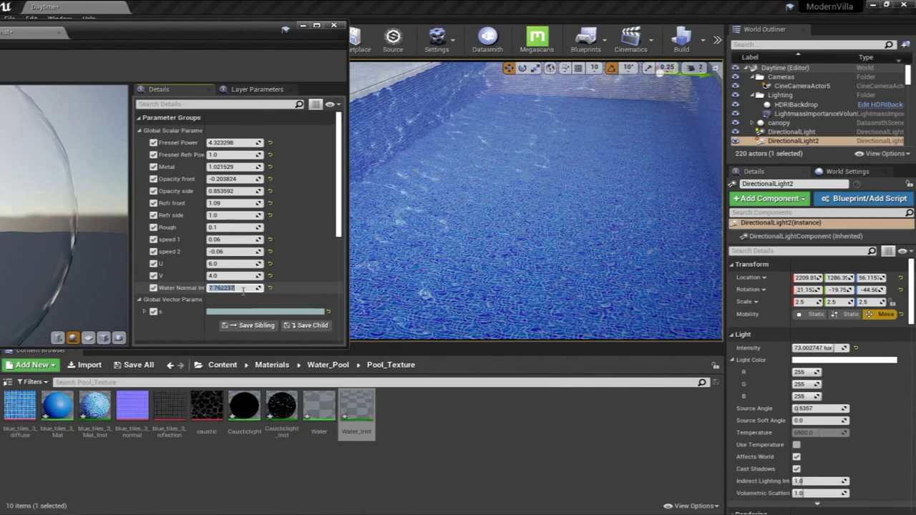
type("1")
key("Return")
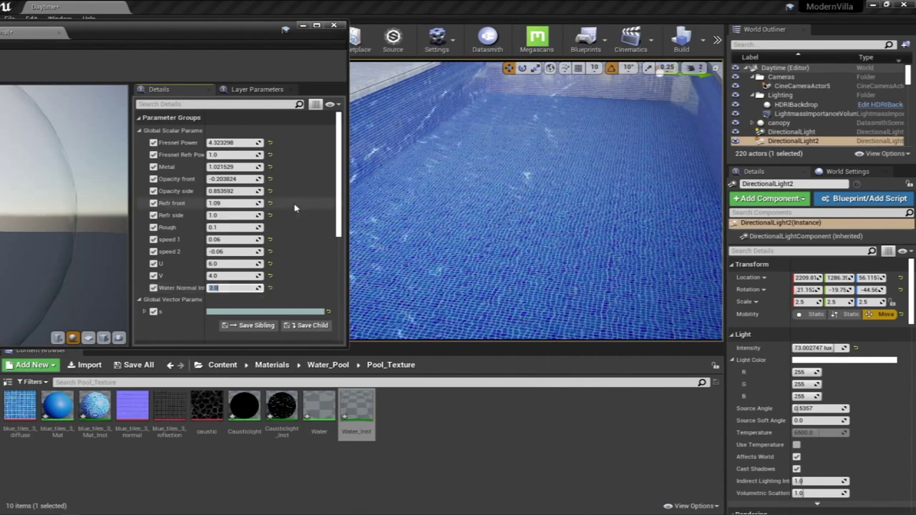
left_click(302, 25)
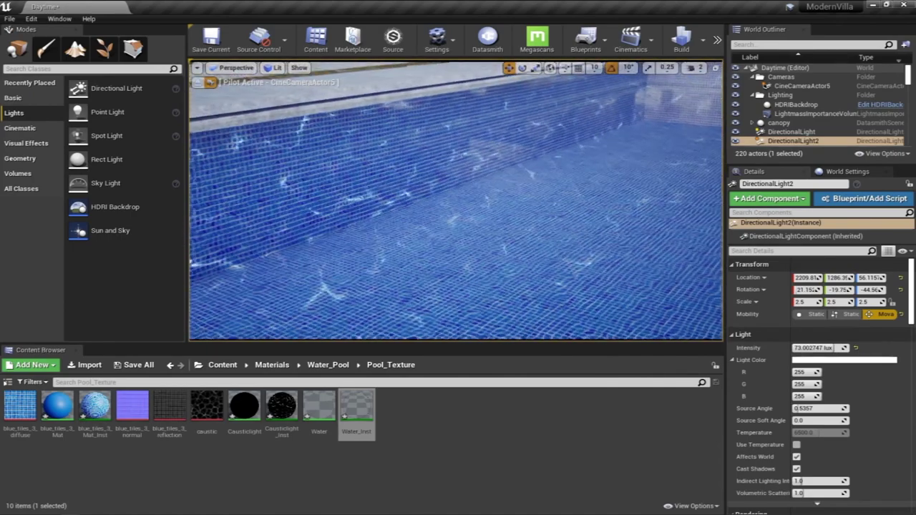
Set U and V to 5.0 in Causticlight_Inst and review the pool caustics in the full-screen view.
double_click(281, 406)
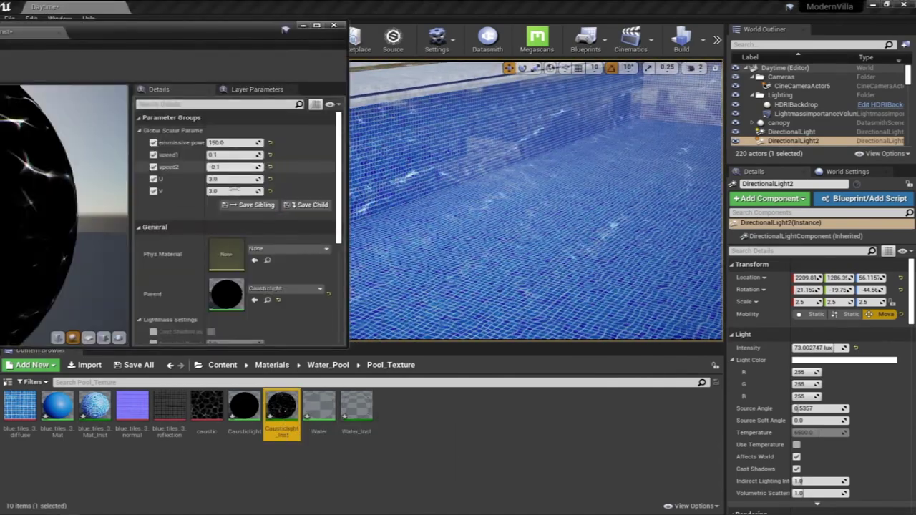
left_click(229, 178)
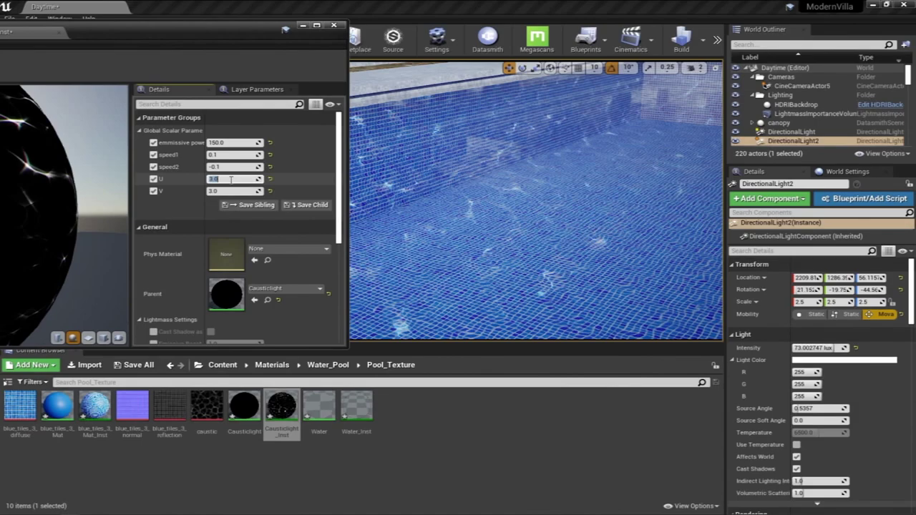
type("5")
key("Return")
type("5")
key("Return")
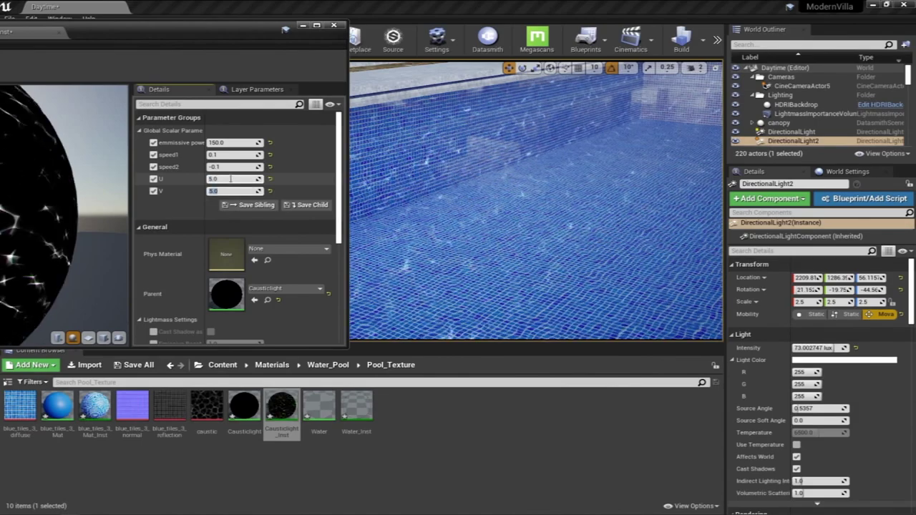
left_click(302, 26)
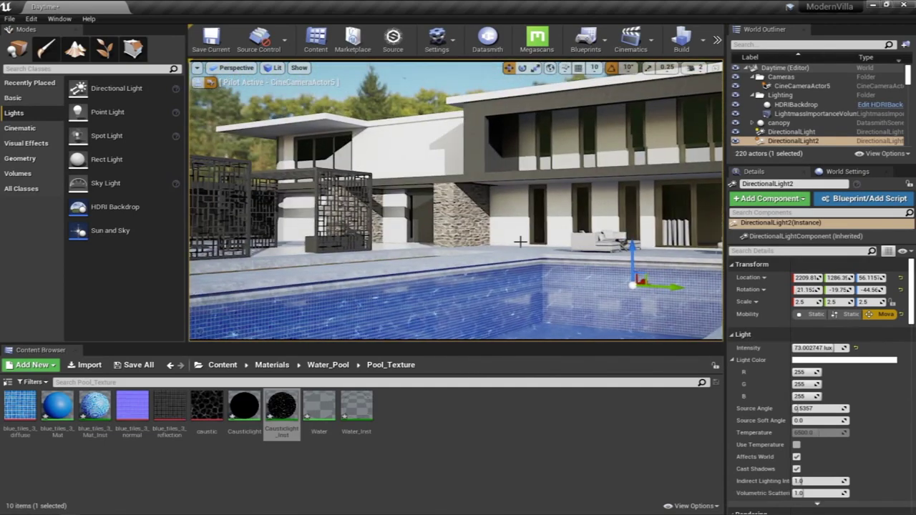
key("F11")
right_click_drag(520, 242, 550, 335)
key("F11")
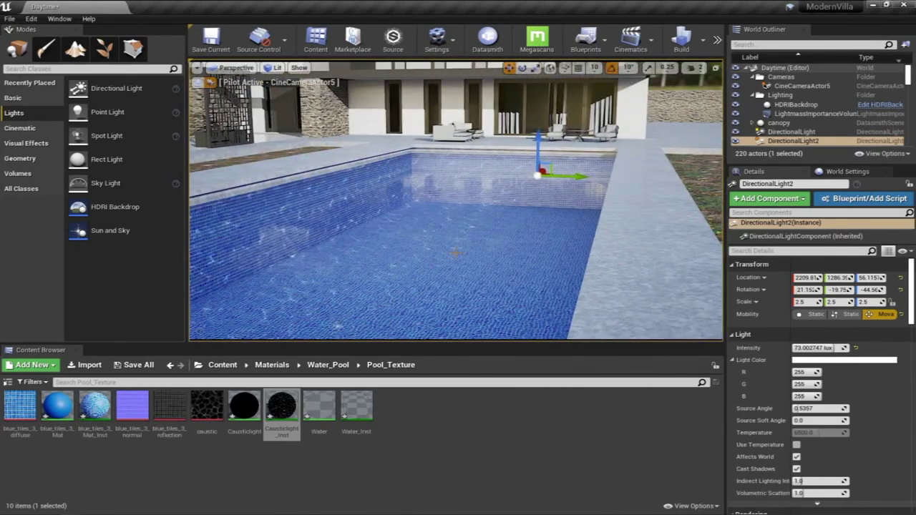
Open Water_Inst from the selected pool water surface and set Opacity front to about -0.48 and Opacity side to about 0.91.
right_click_drag(486, 211, 550, 150)
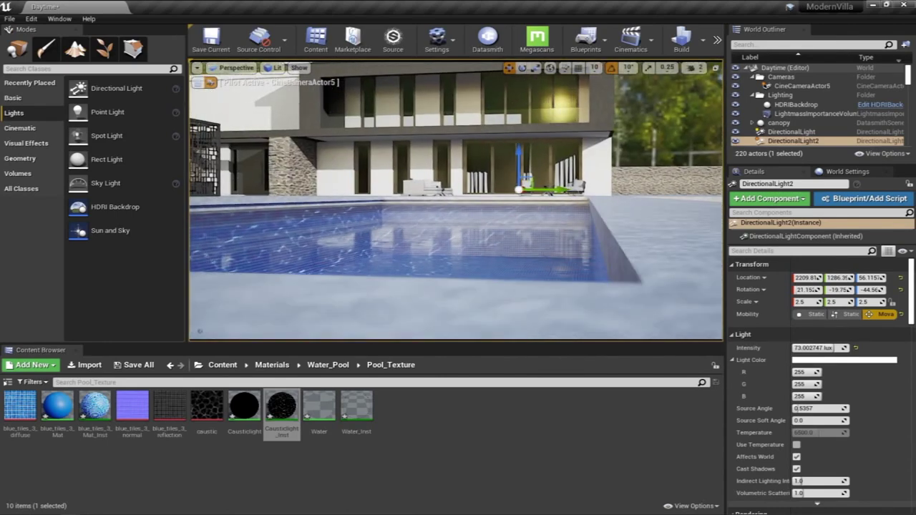
left_click(565, 222)
double_click(812, 424)
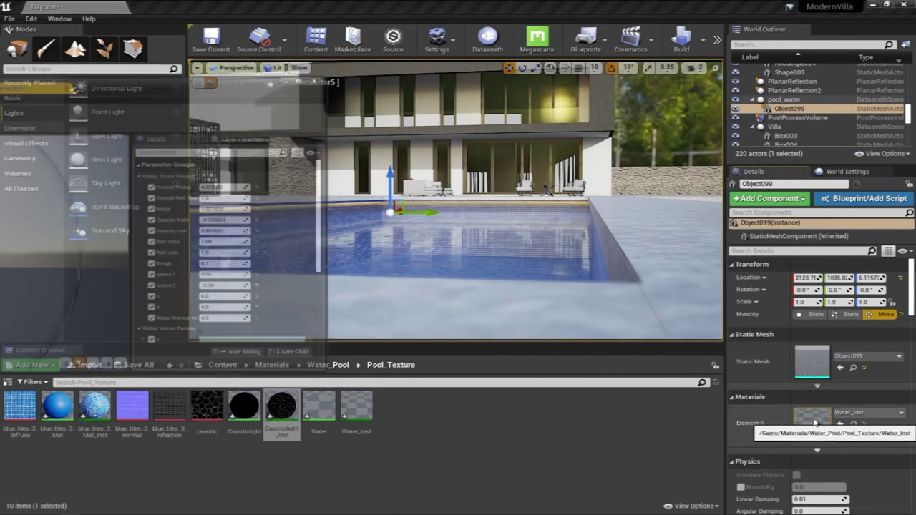
left_click_drag(252, 180, 223, 181)
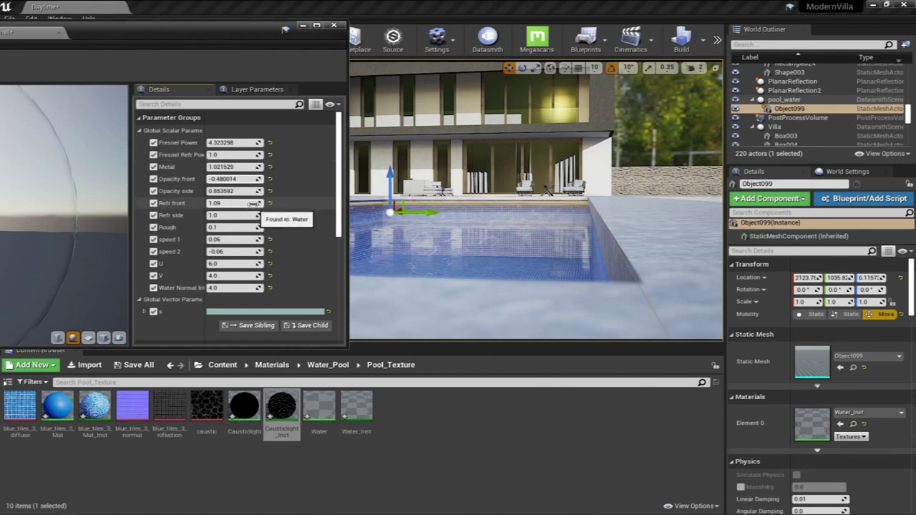
left_click_drag(252, 192, 266, 192)
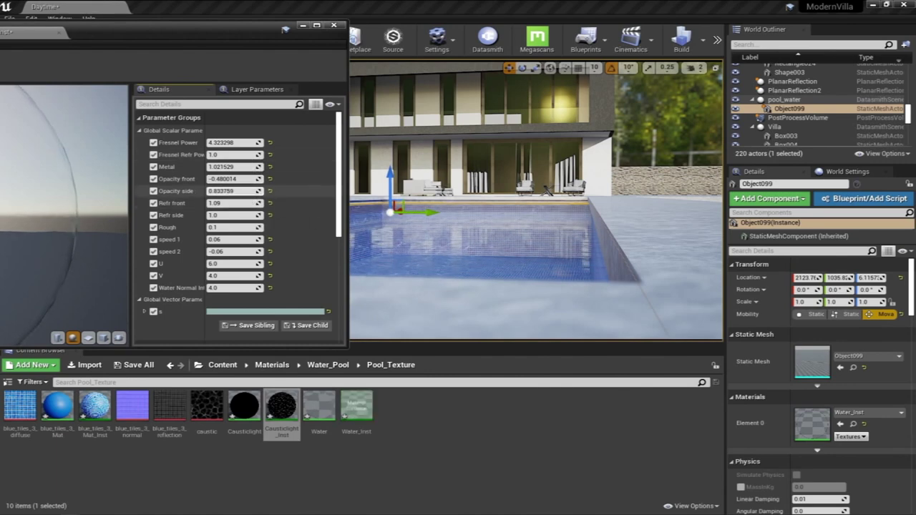
left_click_drag(261, 192, 256, 192)
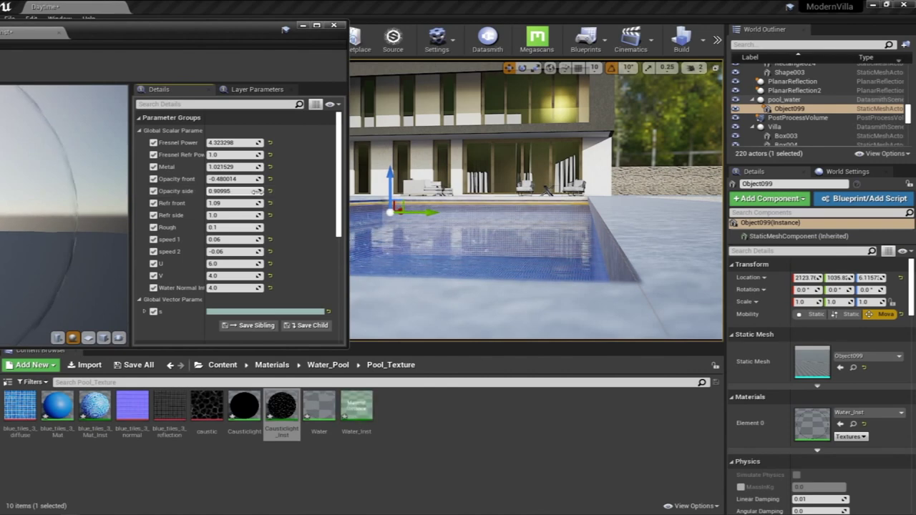
Set Opacity front to 0.2 in Water_Inst and check the water surface across the pool.
left_click(252, 178)
type("0.2")
key("Return")
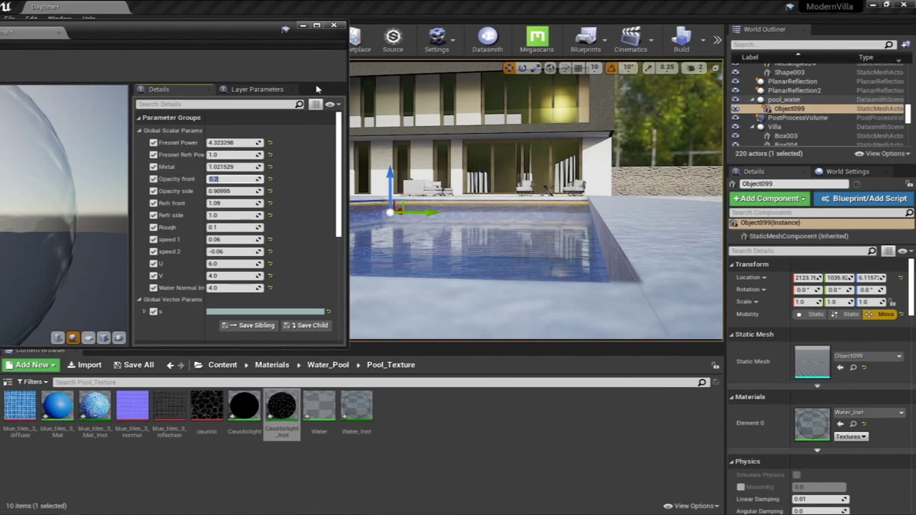
scroll(340, 242, "down", 2)
scroll(341, 242, "up", 2)
right_click_drag(513, 215, 485, 216)
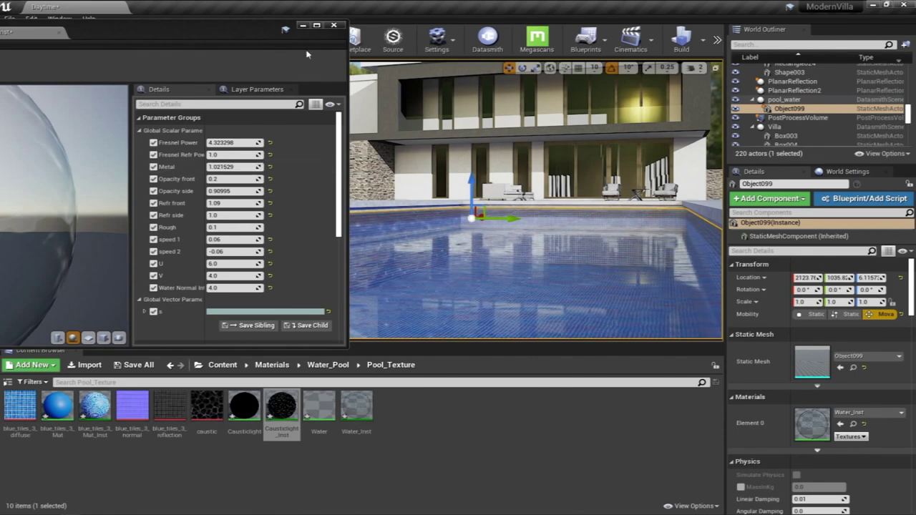